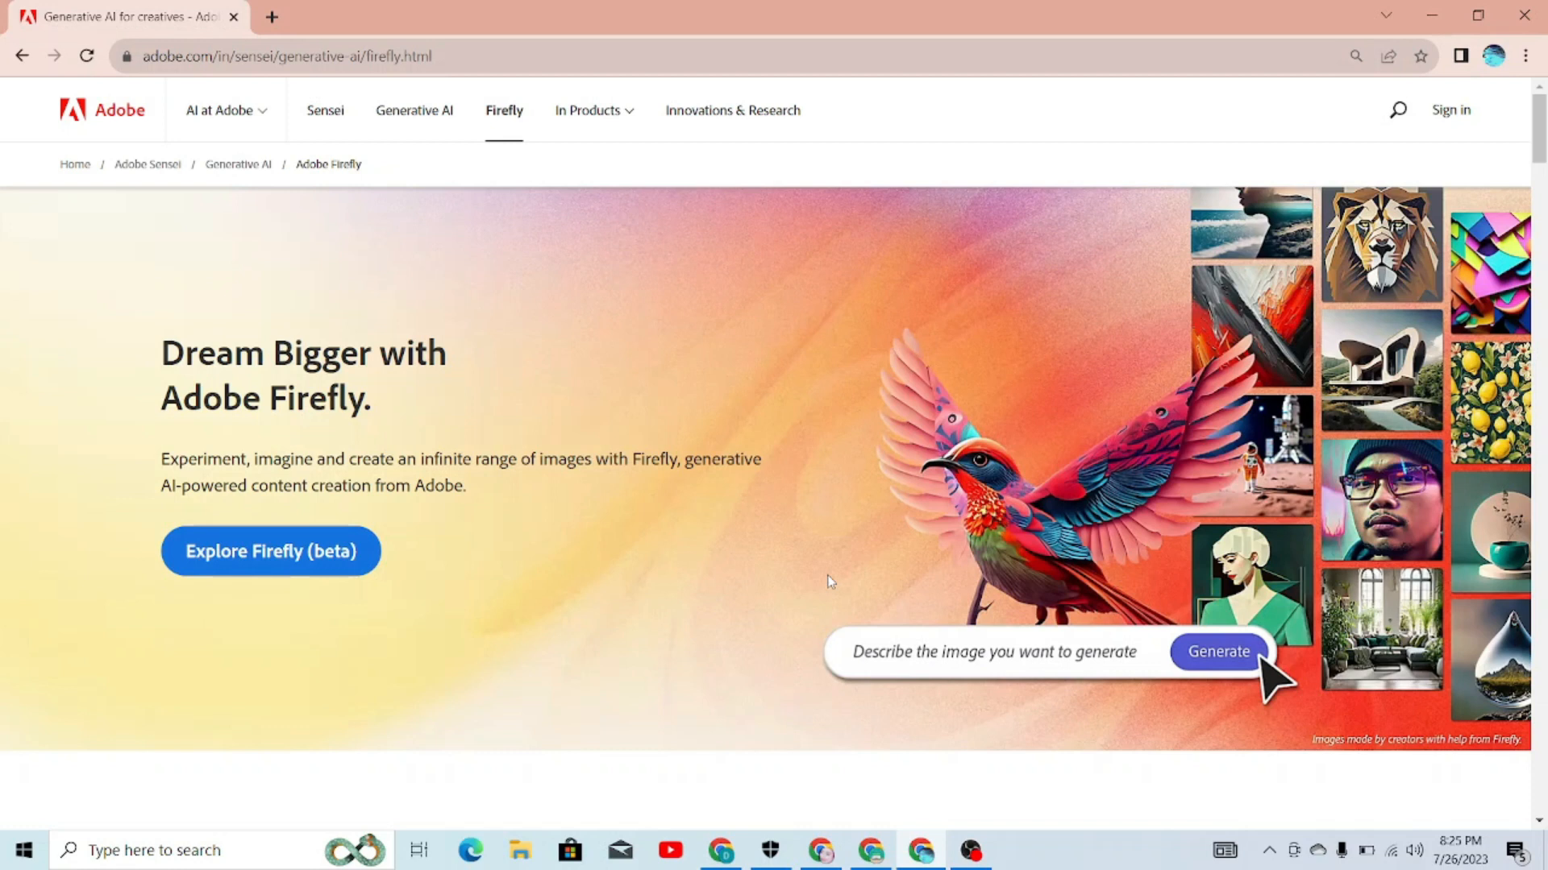
Open the Adobe Firefly (Beta) site from the Adobe Firefly product page.
left_click(325, 561)
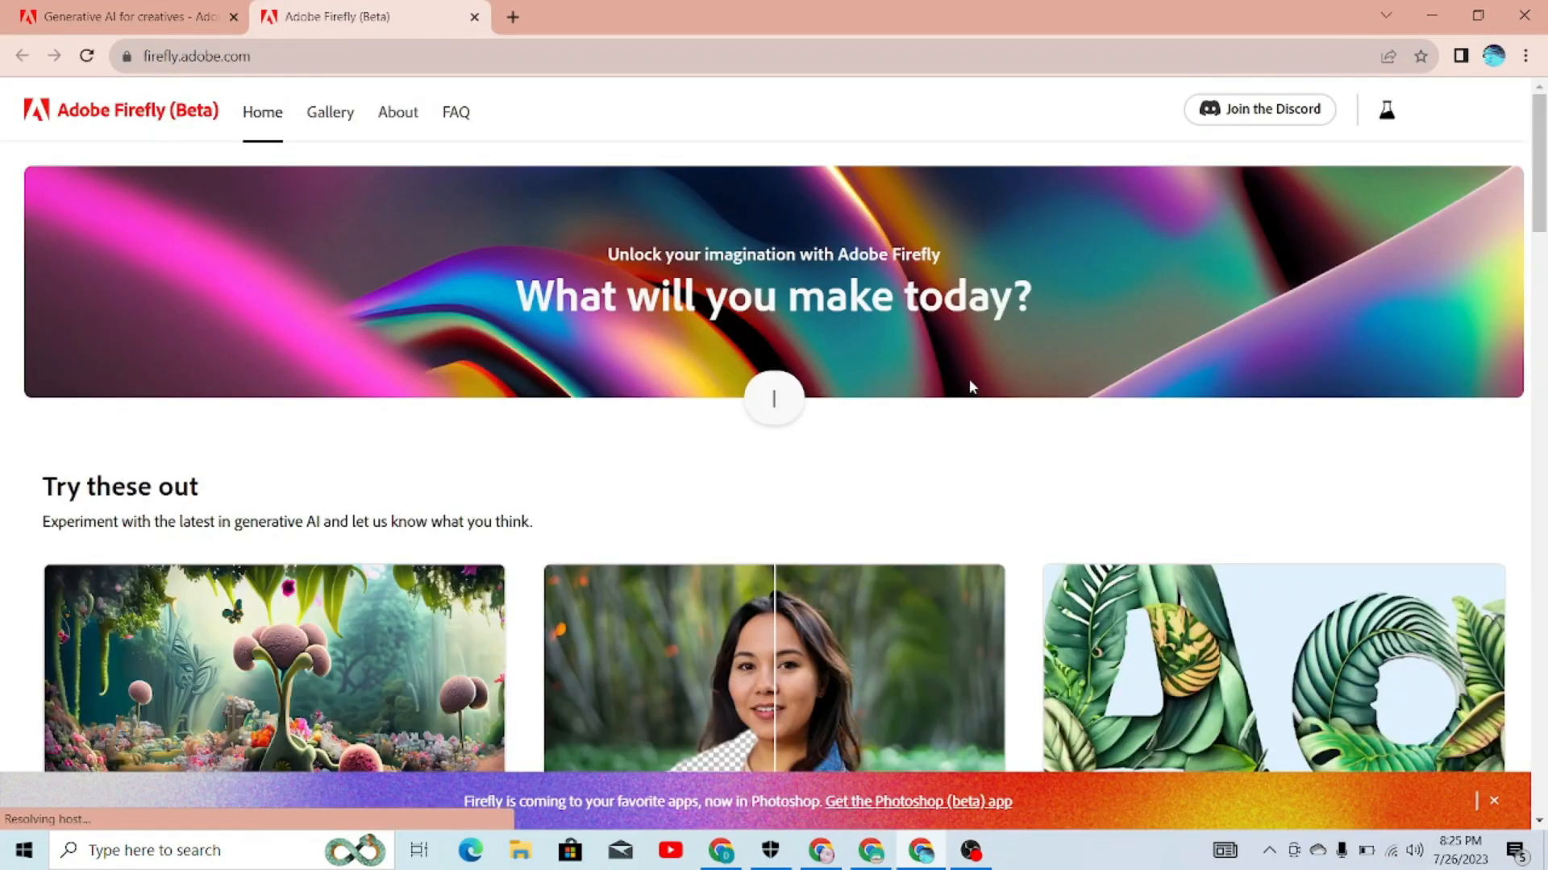
type("painting")
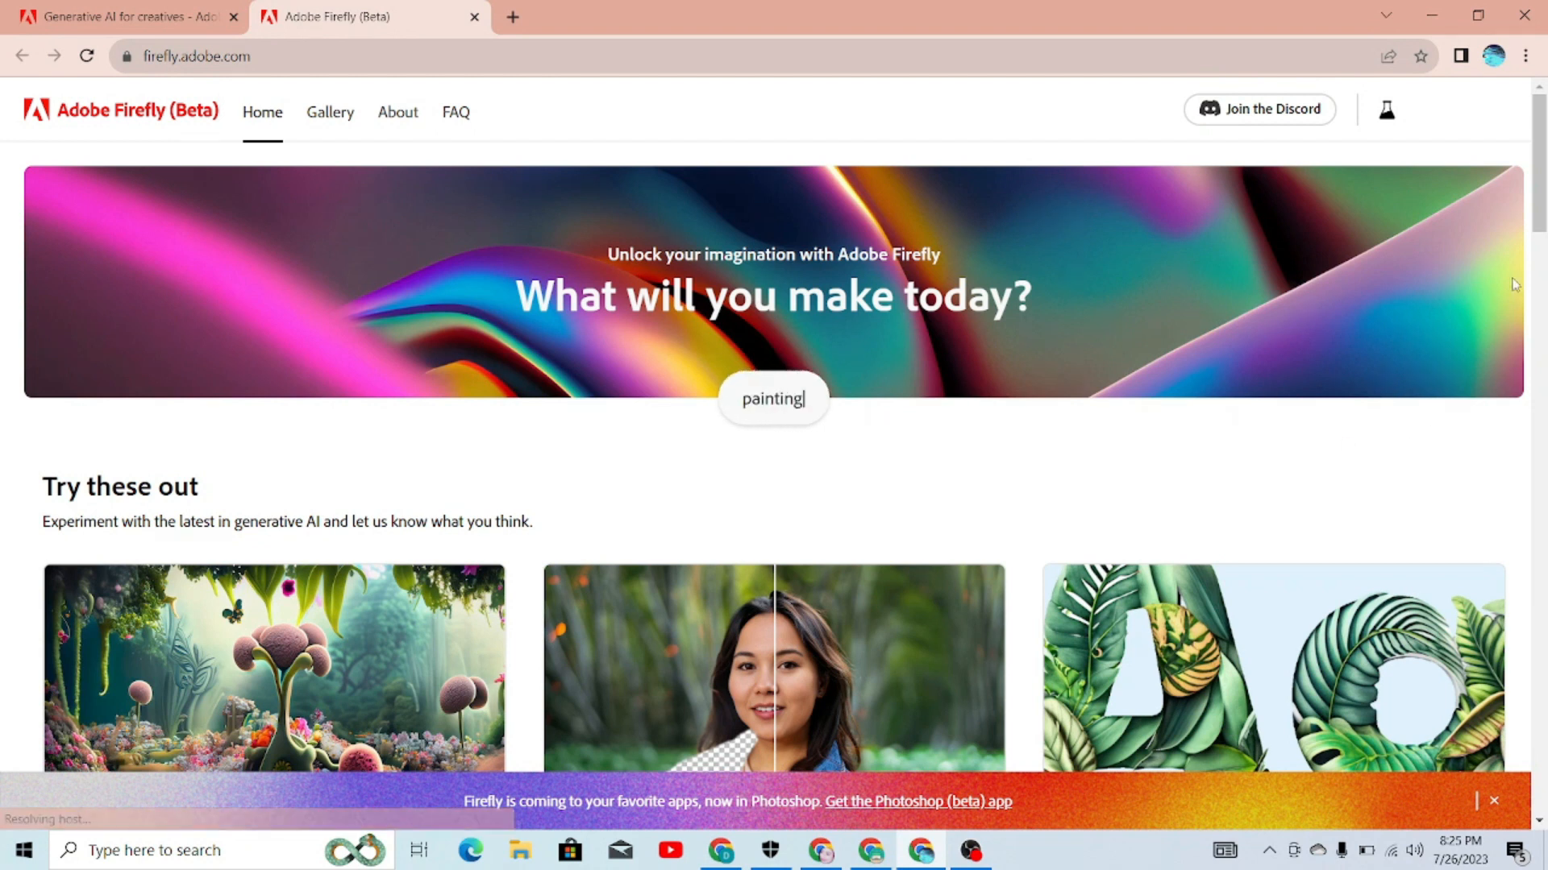
type(" of mountains and trees")
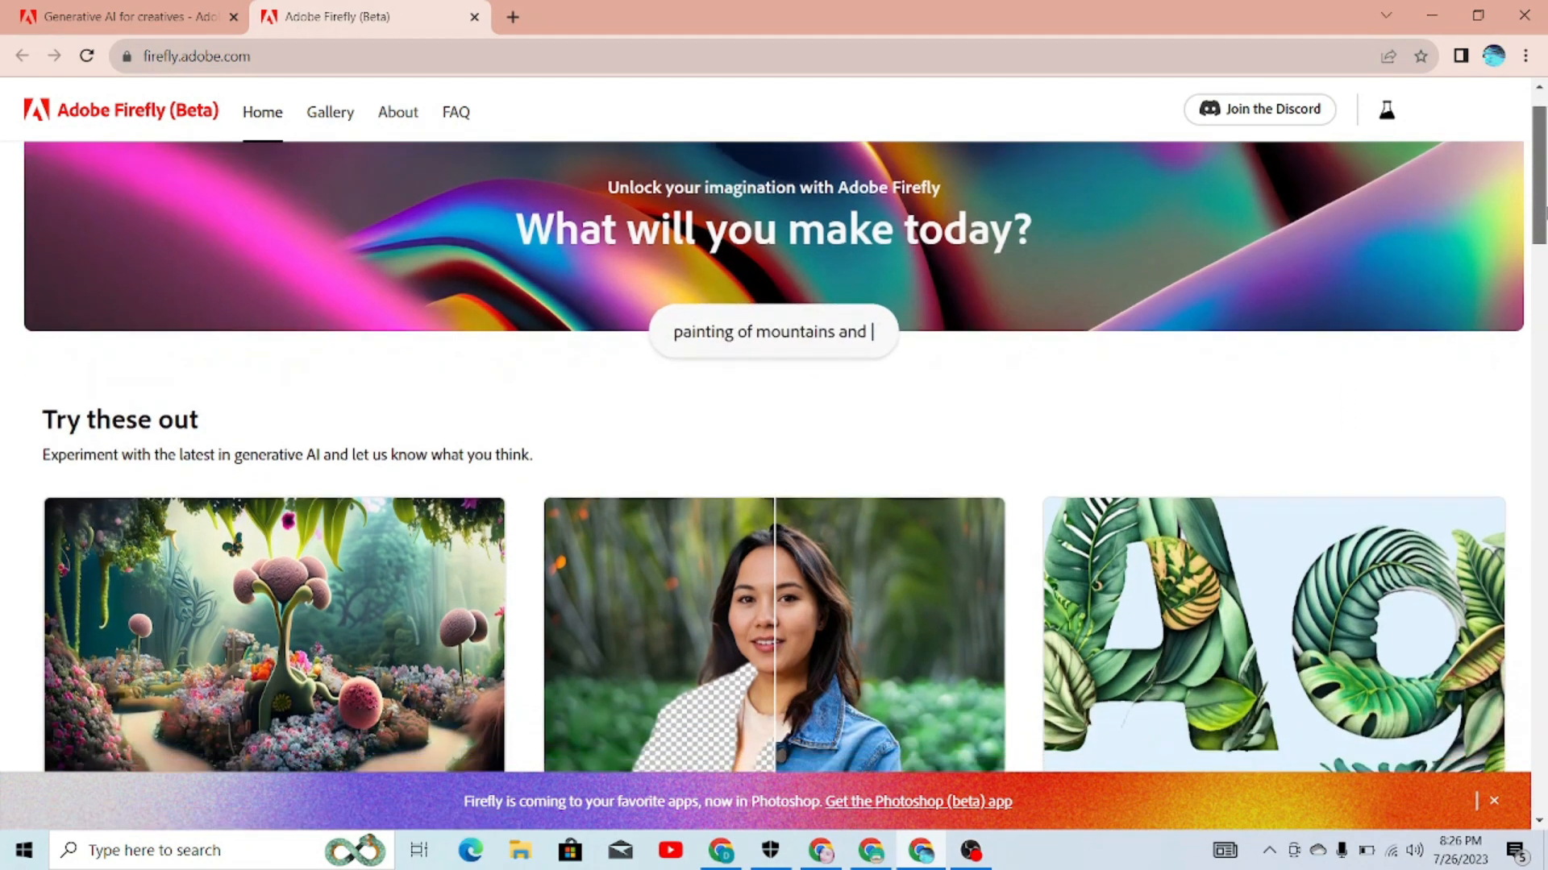
Look through the generative tools on the Firefly home page, including those still in exploration.
left_click_drag(1542, 194, 1545, 230)
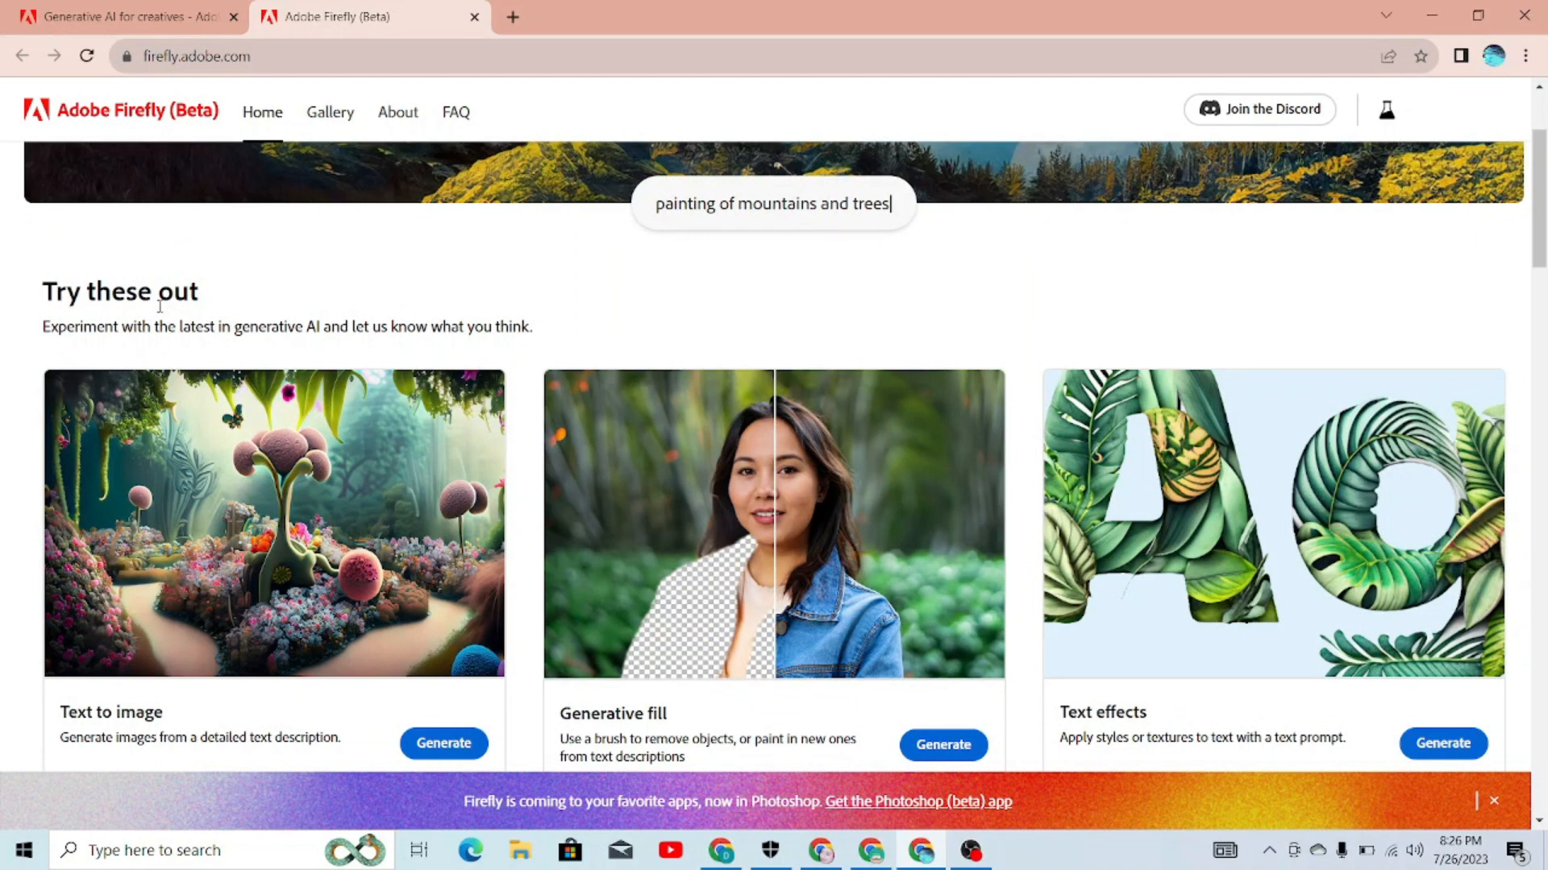
left_click_drag(42, 300, 261, 317)
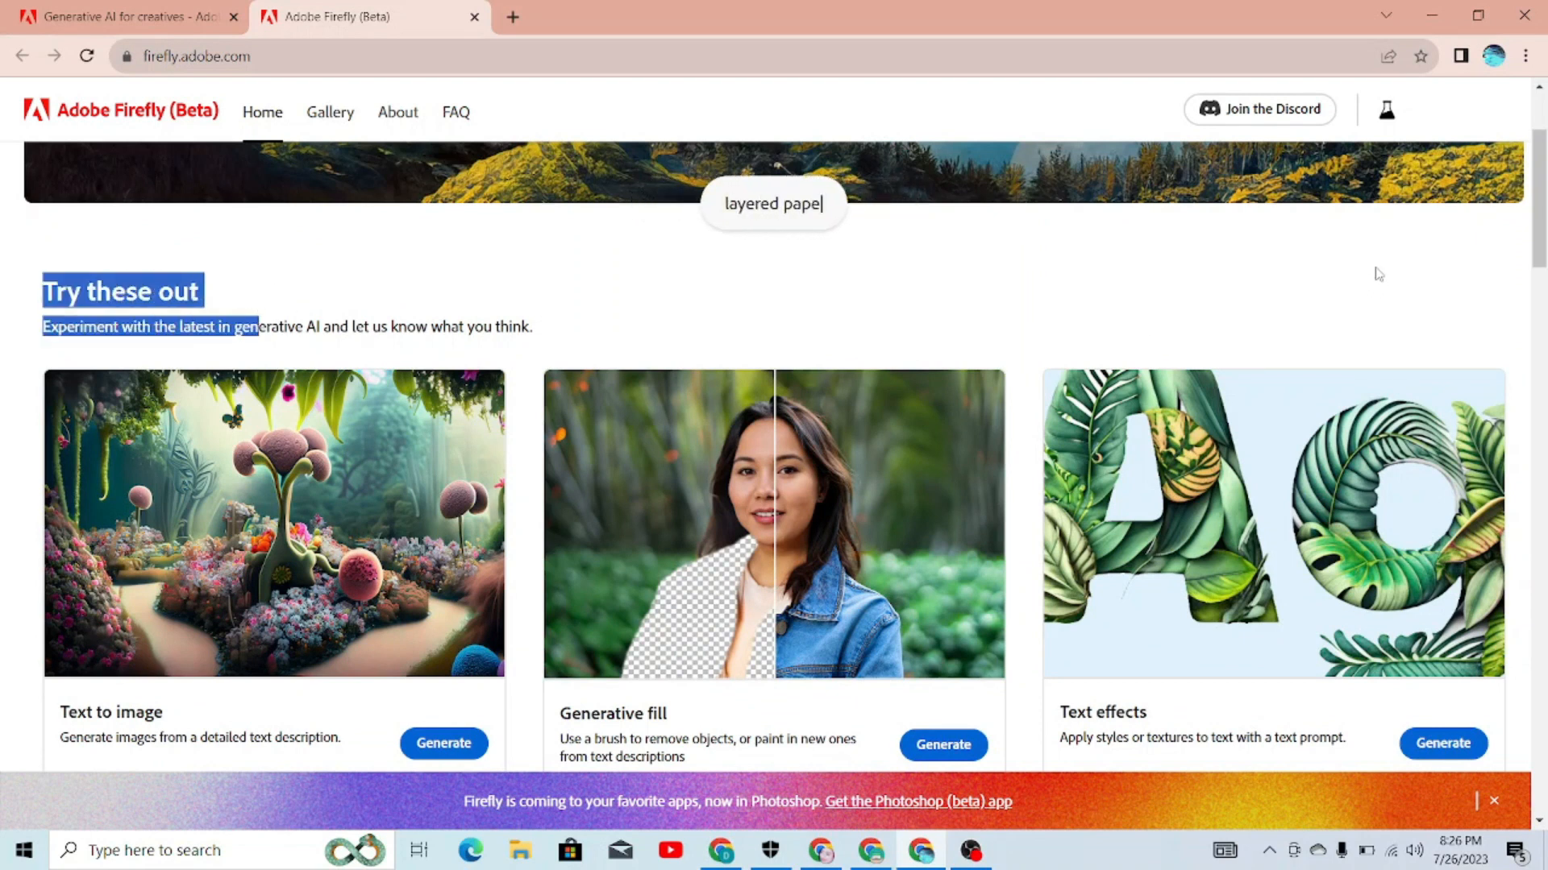
left_click_drag(1541, 202, 1545, 233)
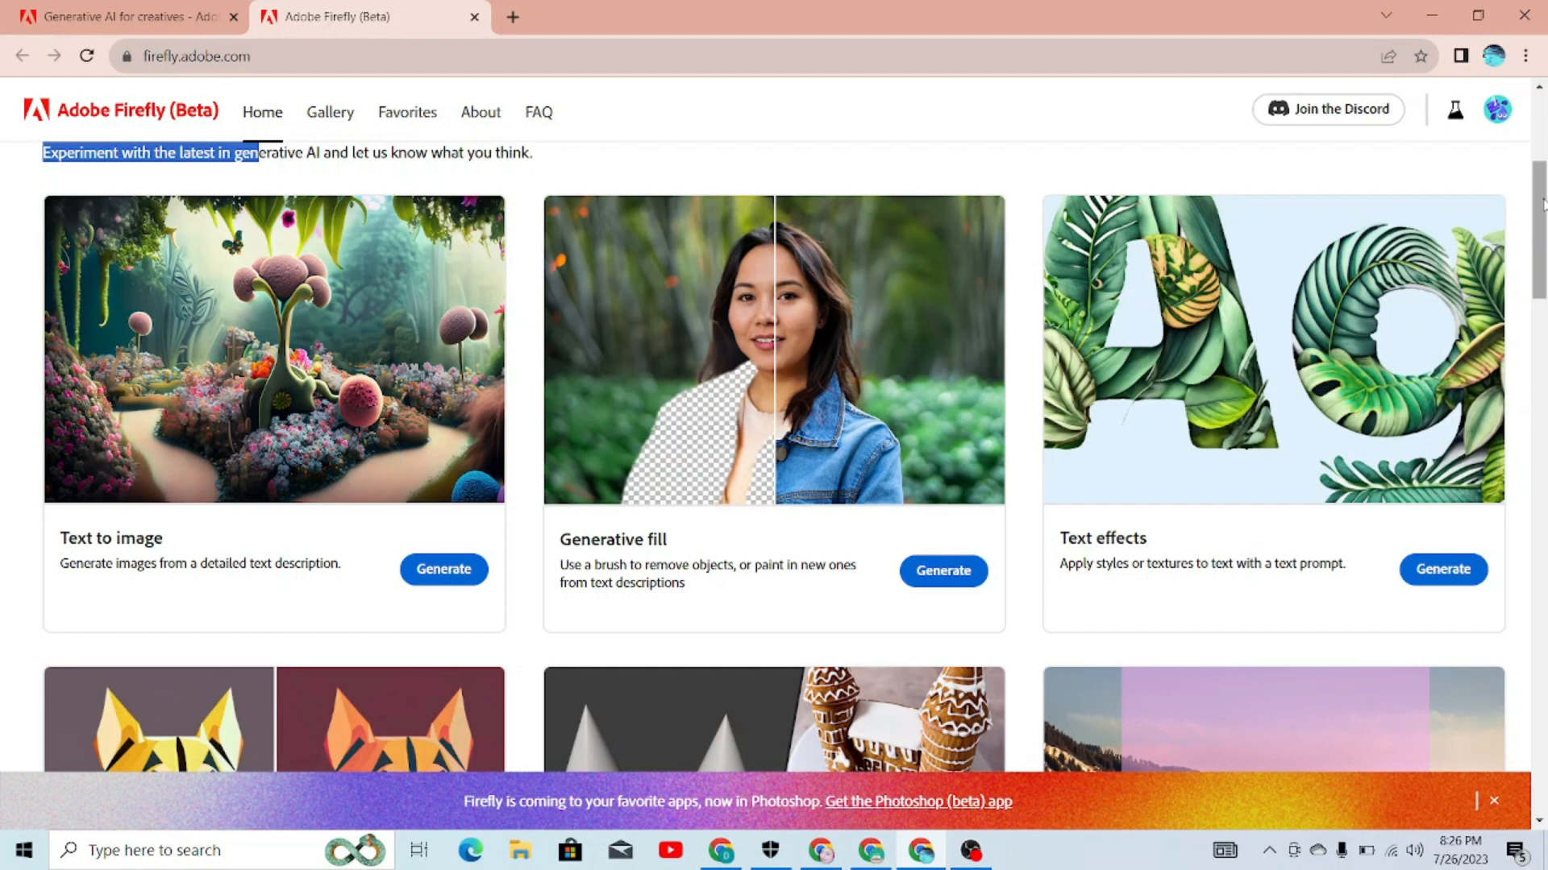
left_click_drag(1542, 204, 1543, 290)
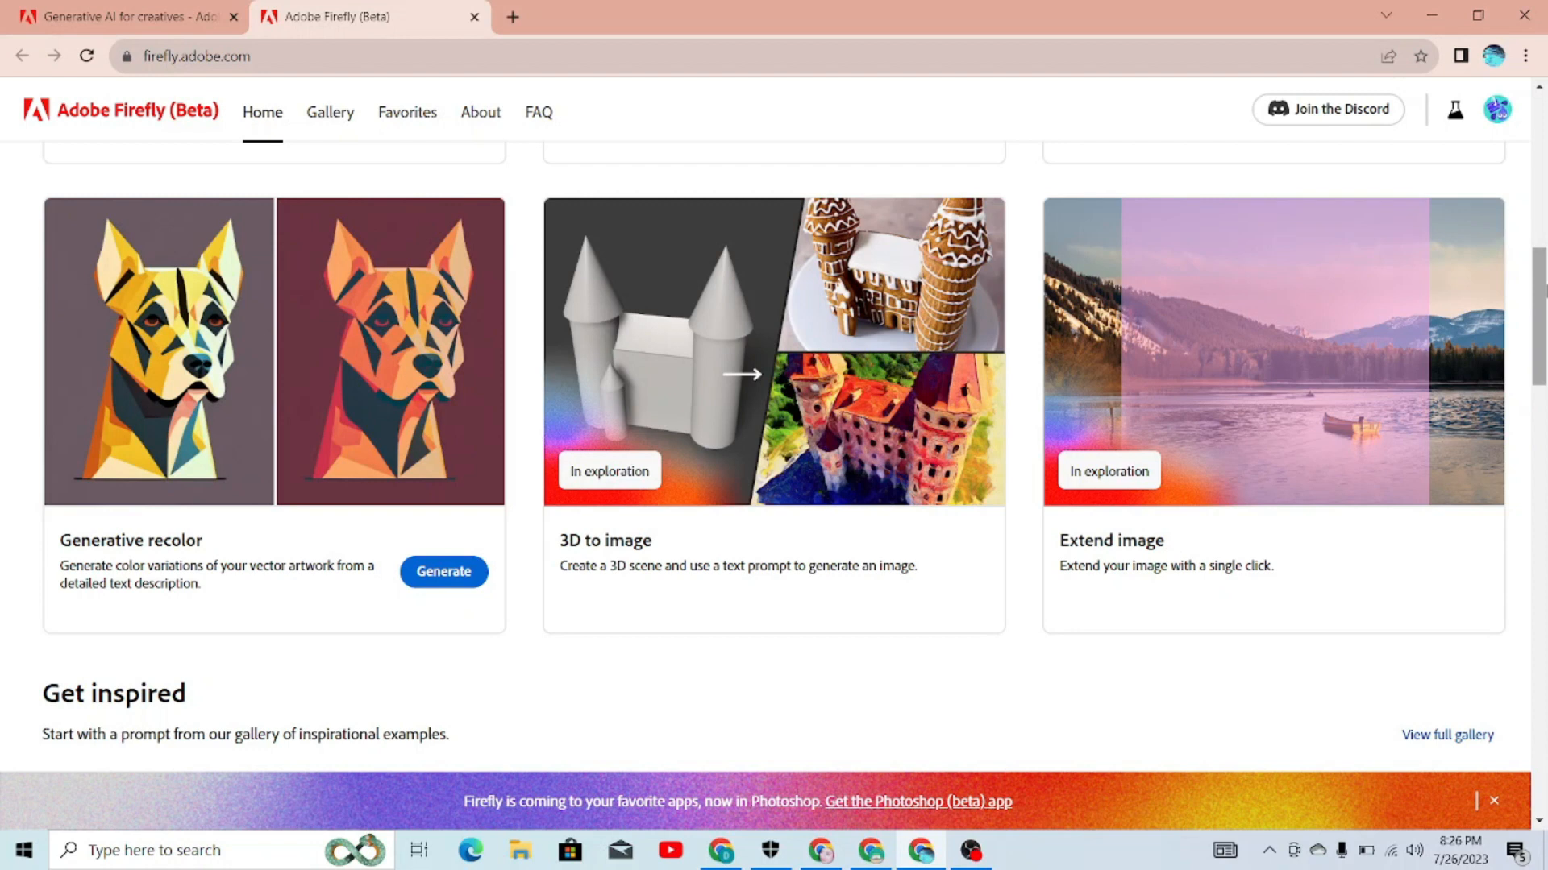
left_click_drag(1545, 292, 1546, 198)
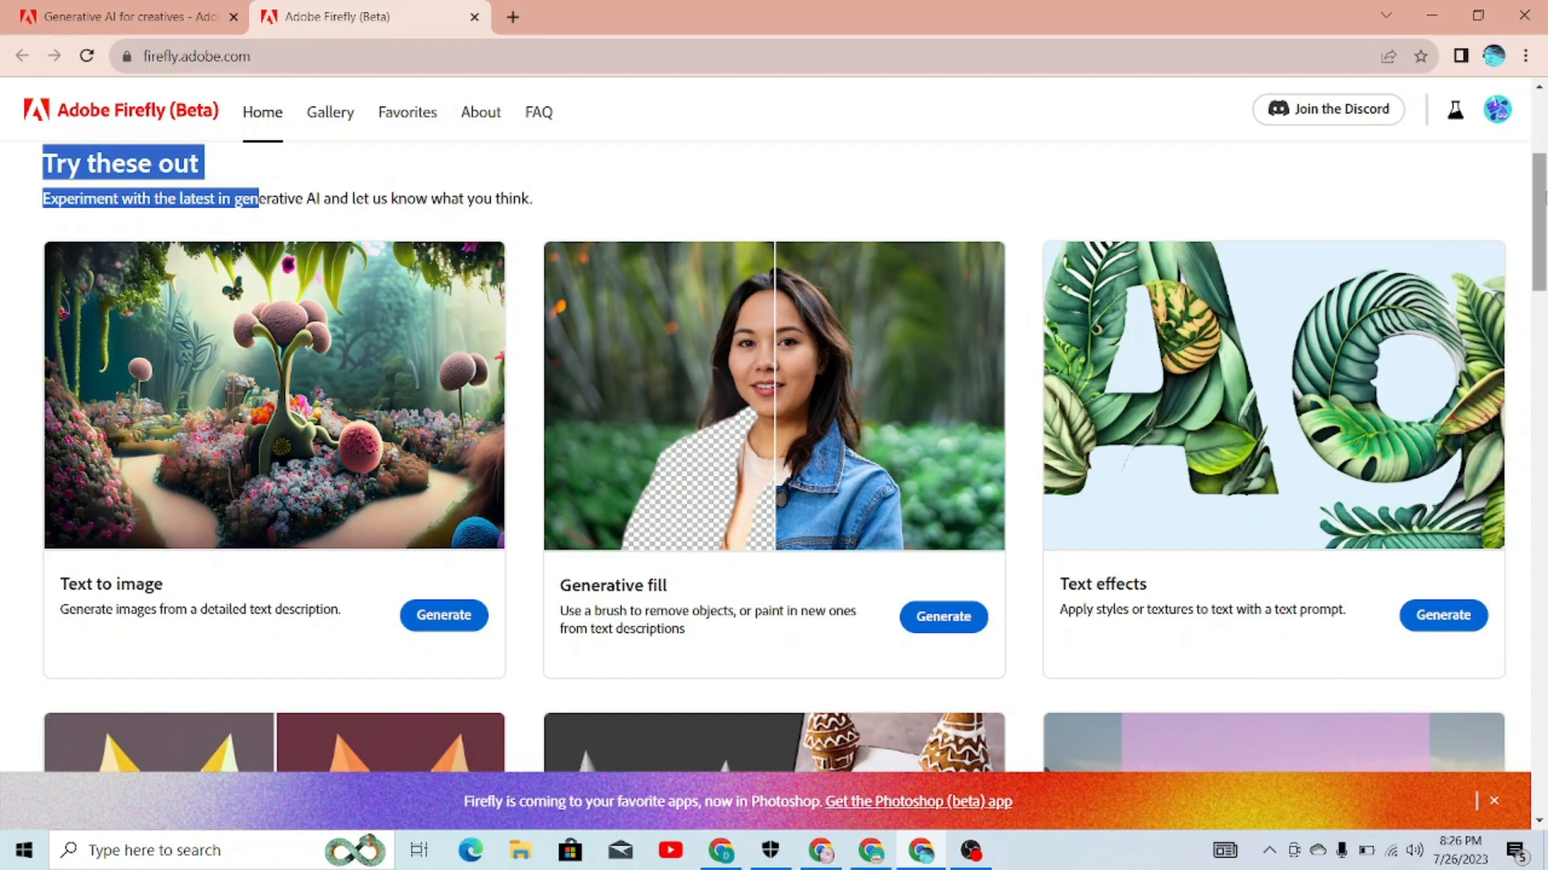
left_click_drag(1545, 197, 1545, 287)
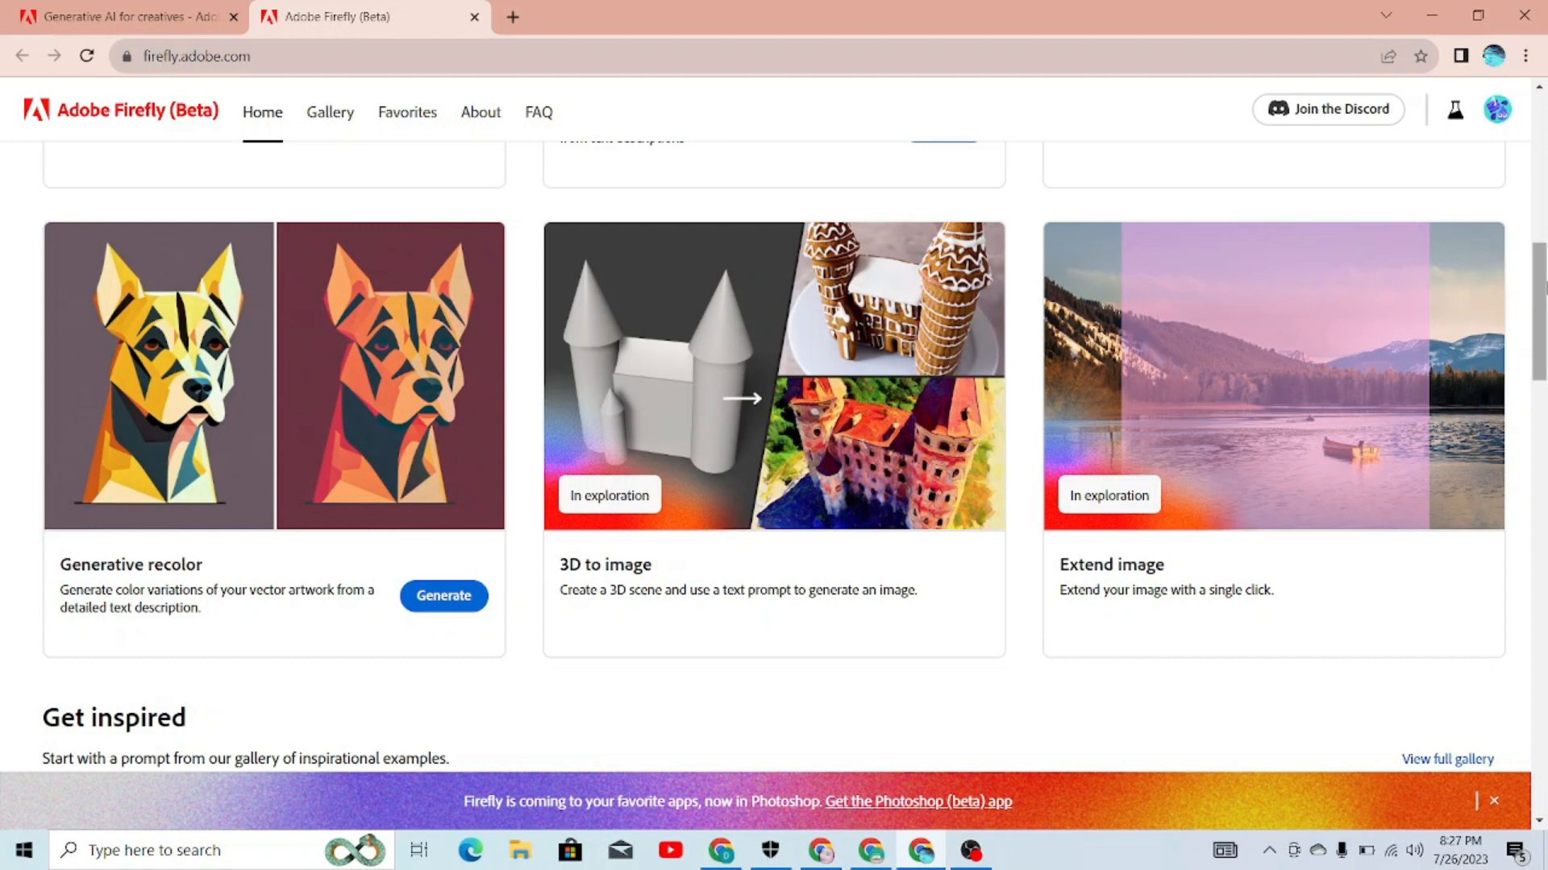
scroll(773, 457, "down", 15)
scroll(774, 457, "down", 10)
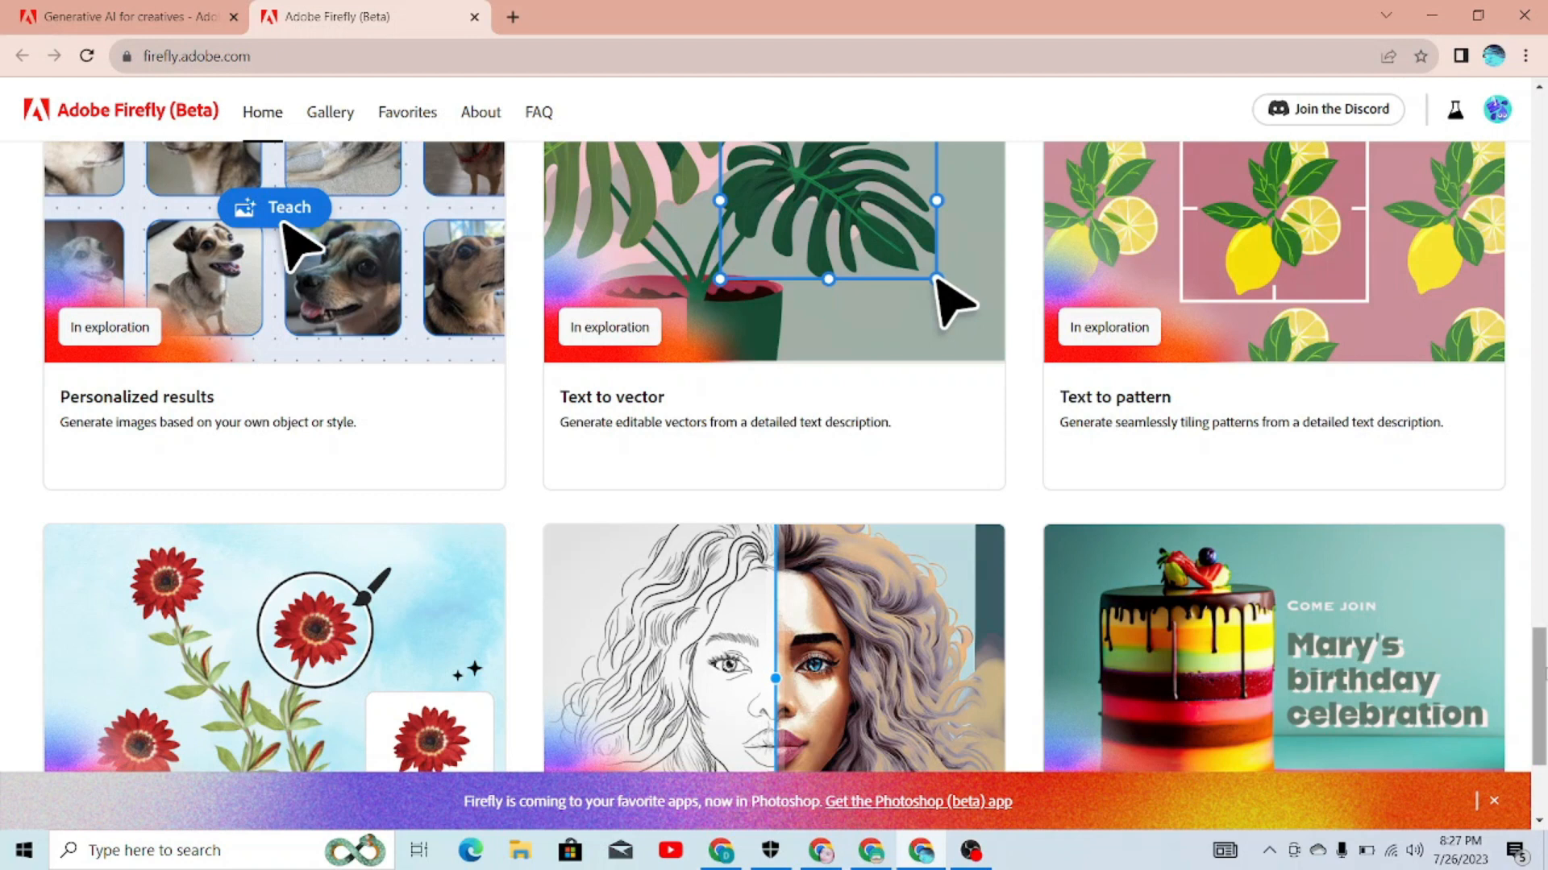
scroll(774, 457, "down", 3)
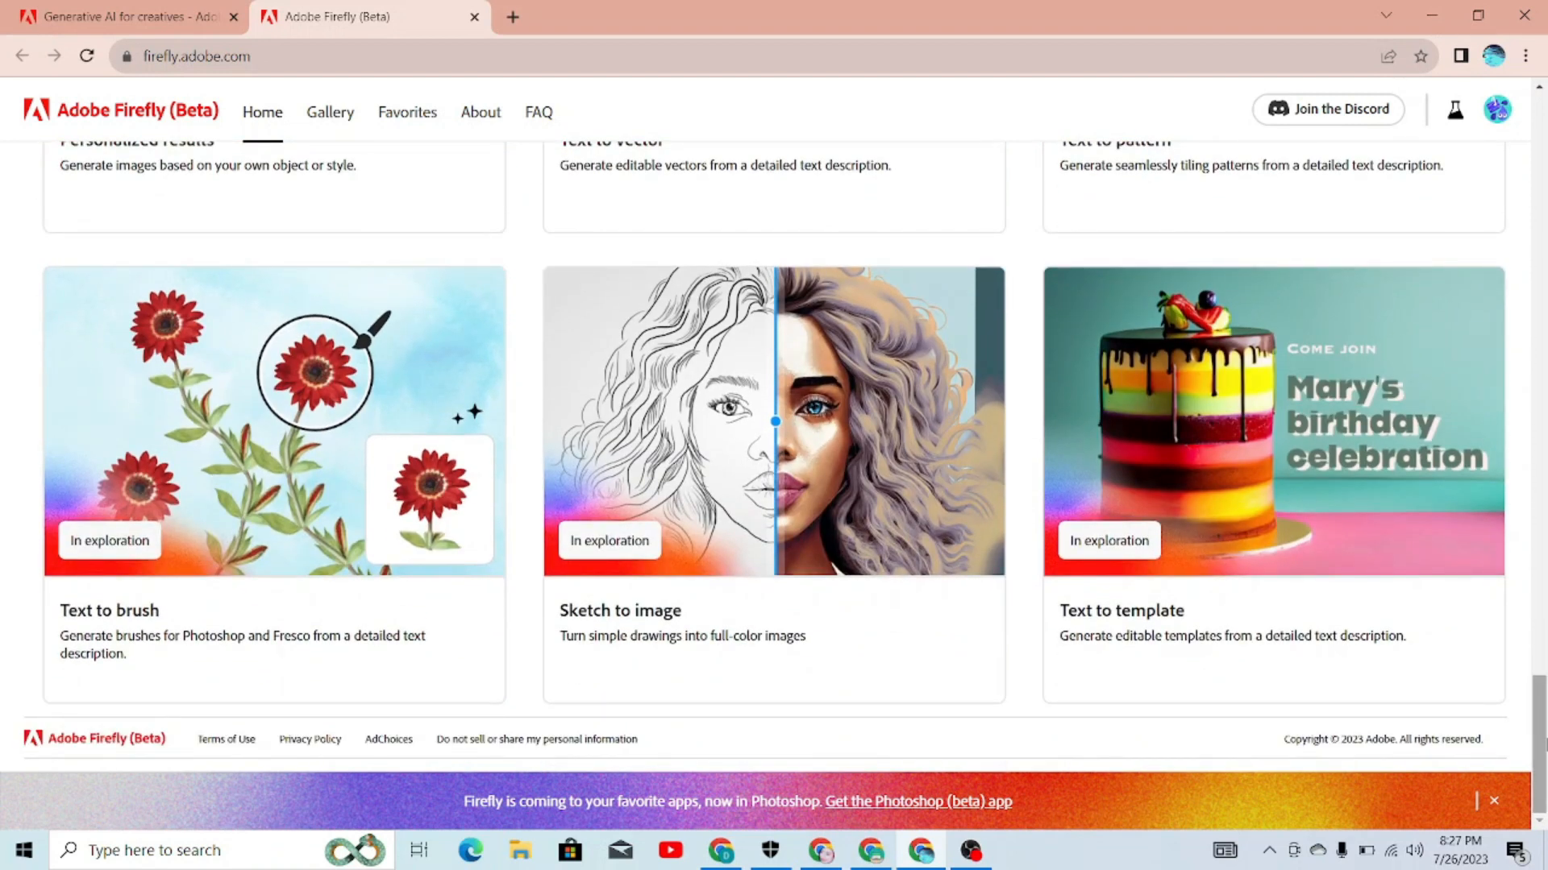
left_click_drag(1544, 742, 1541, 218)
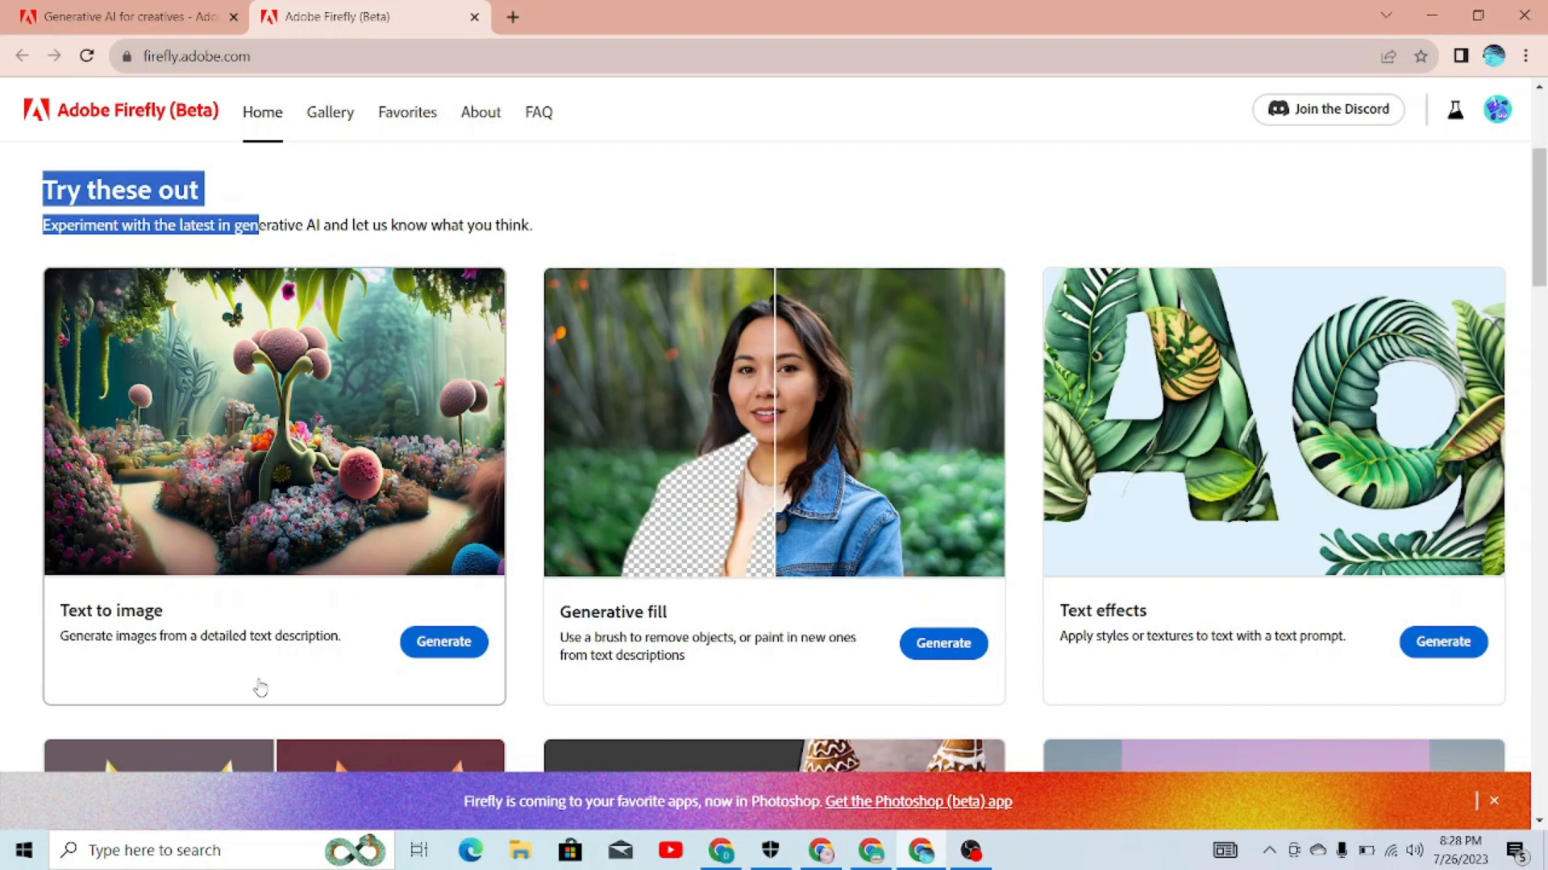
Open the Text to image tool and generate images from the prompt "Aliens on earth".
left_click(433, 658)
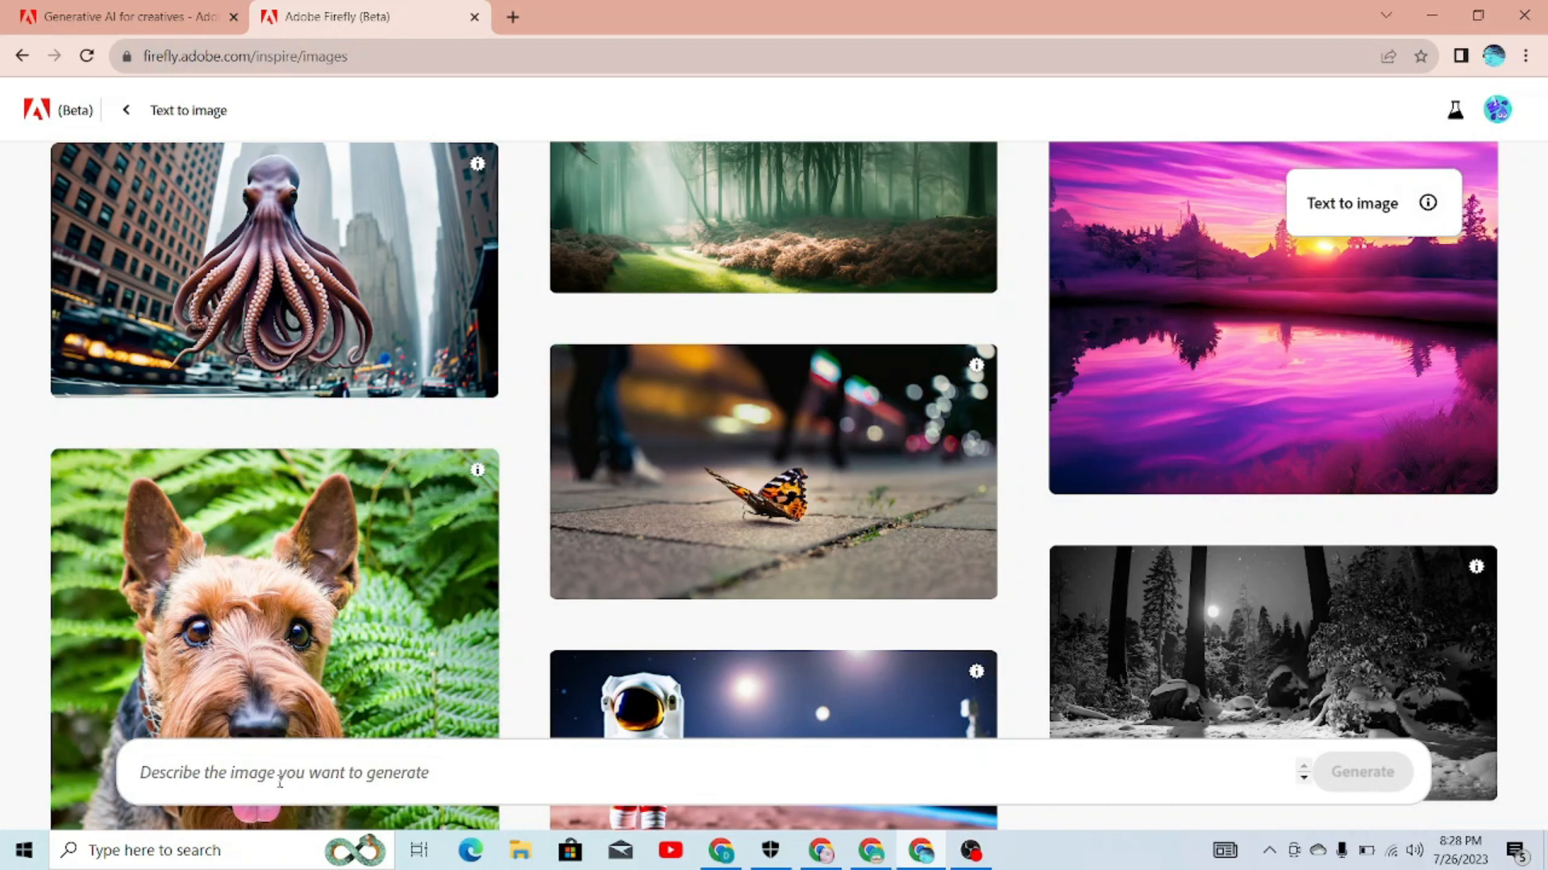
type("Alien")
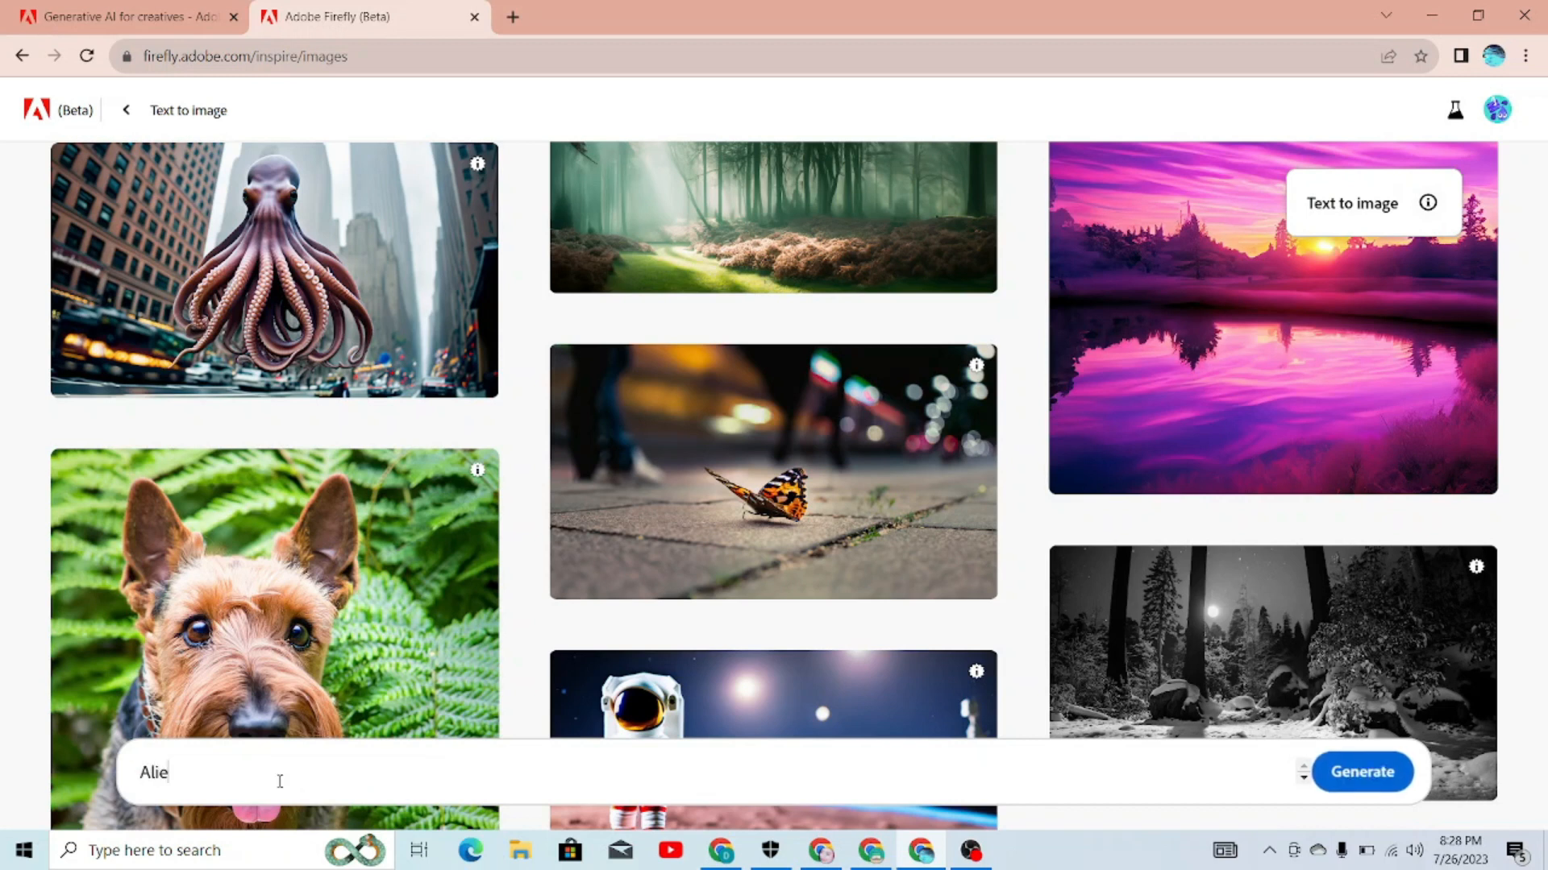
type("s on earth")
left_click(1357, 772)
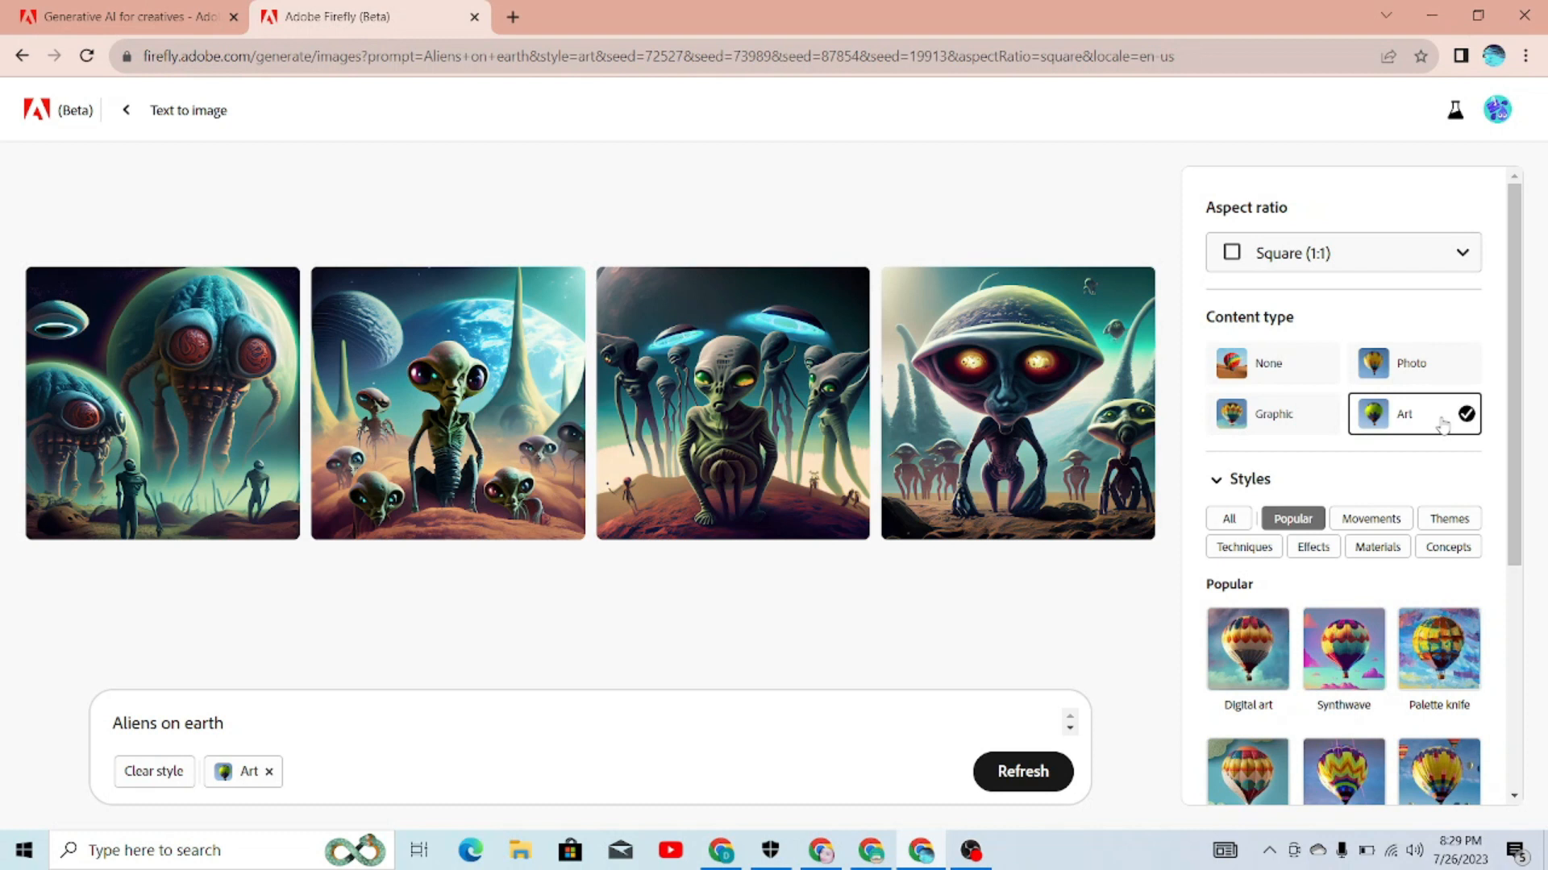
View each of the four generated alien images enlarged, starting with the first, and close the preview.
mouse_move(232, 452)
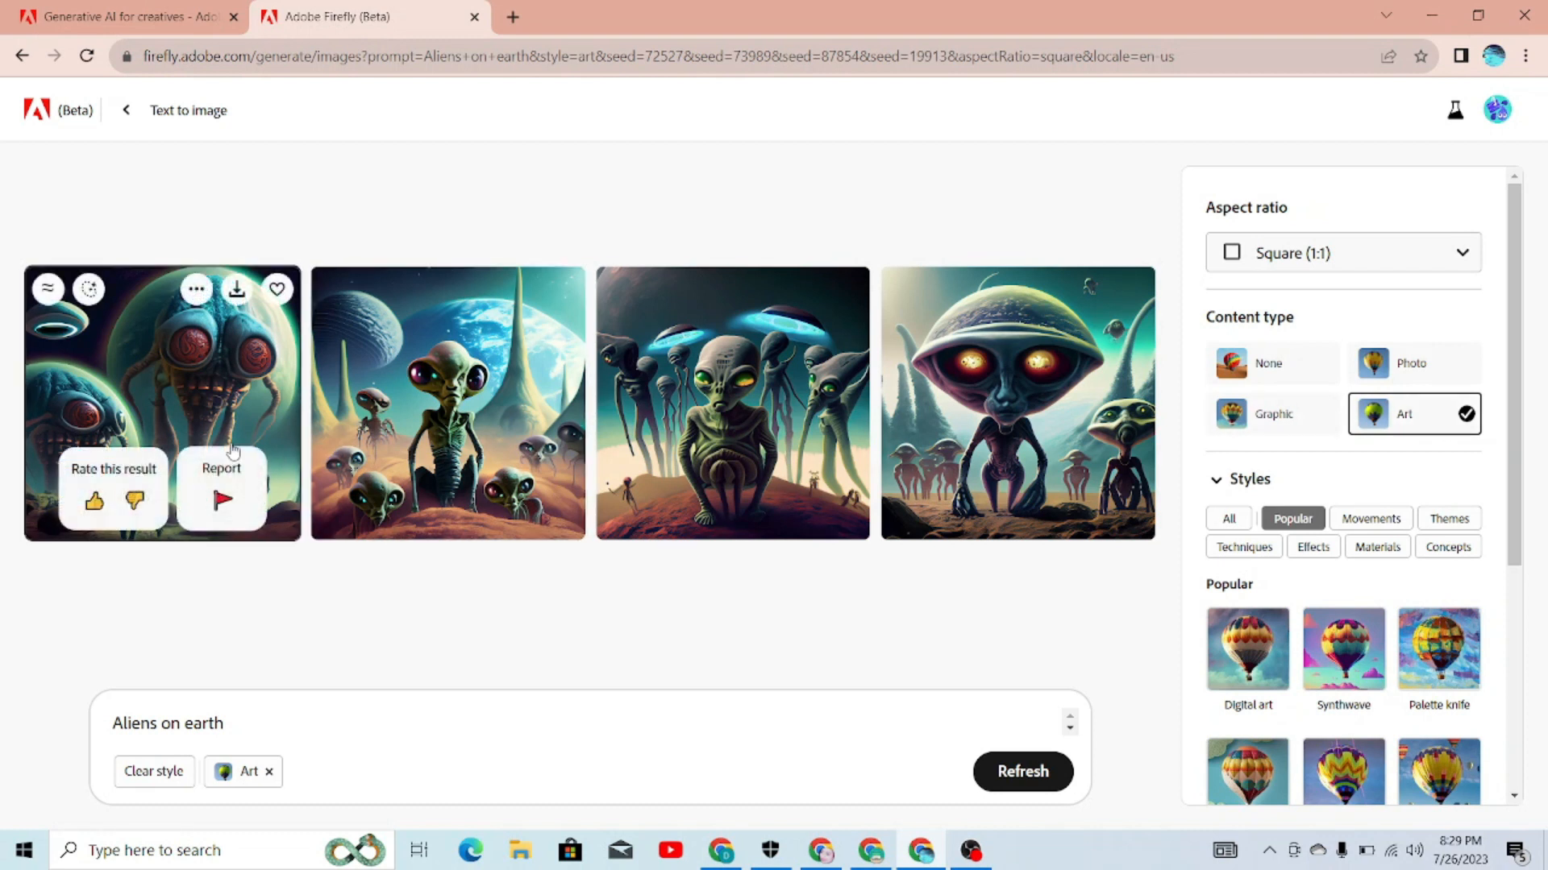
left_click(203, 401)
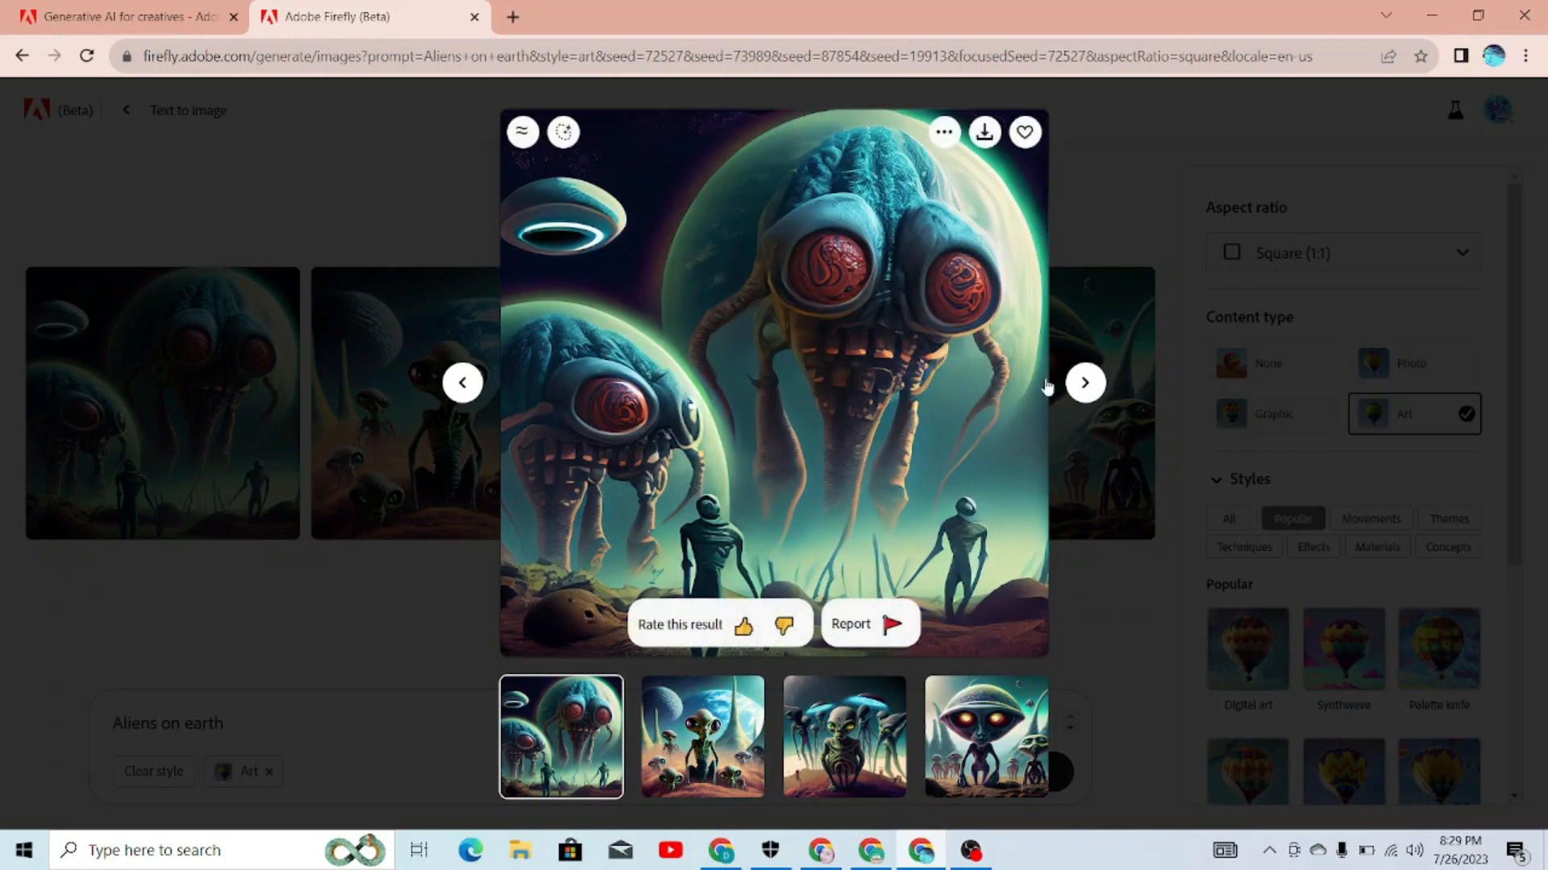
left_click(1085, 384)
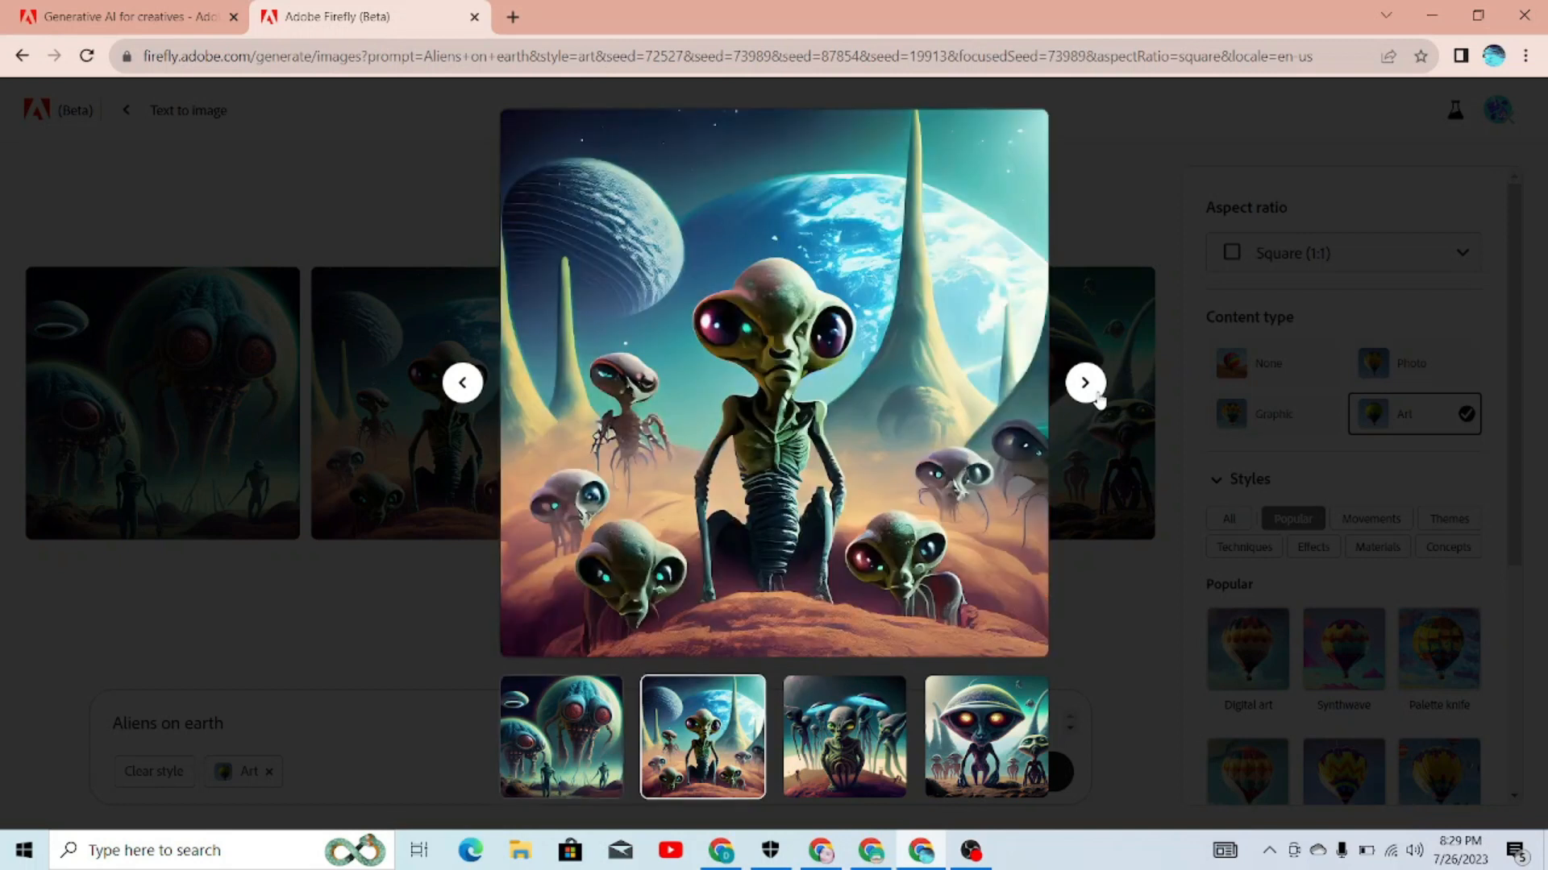
left_click(1085, 385)
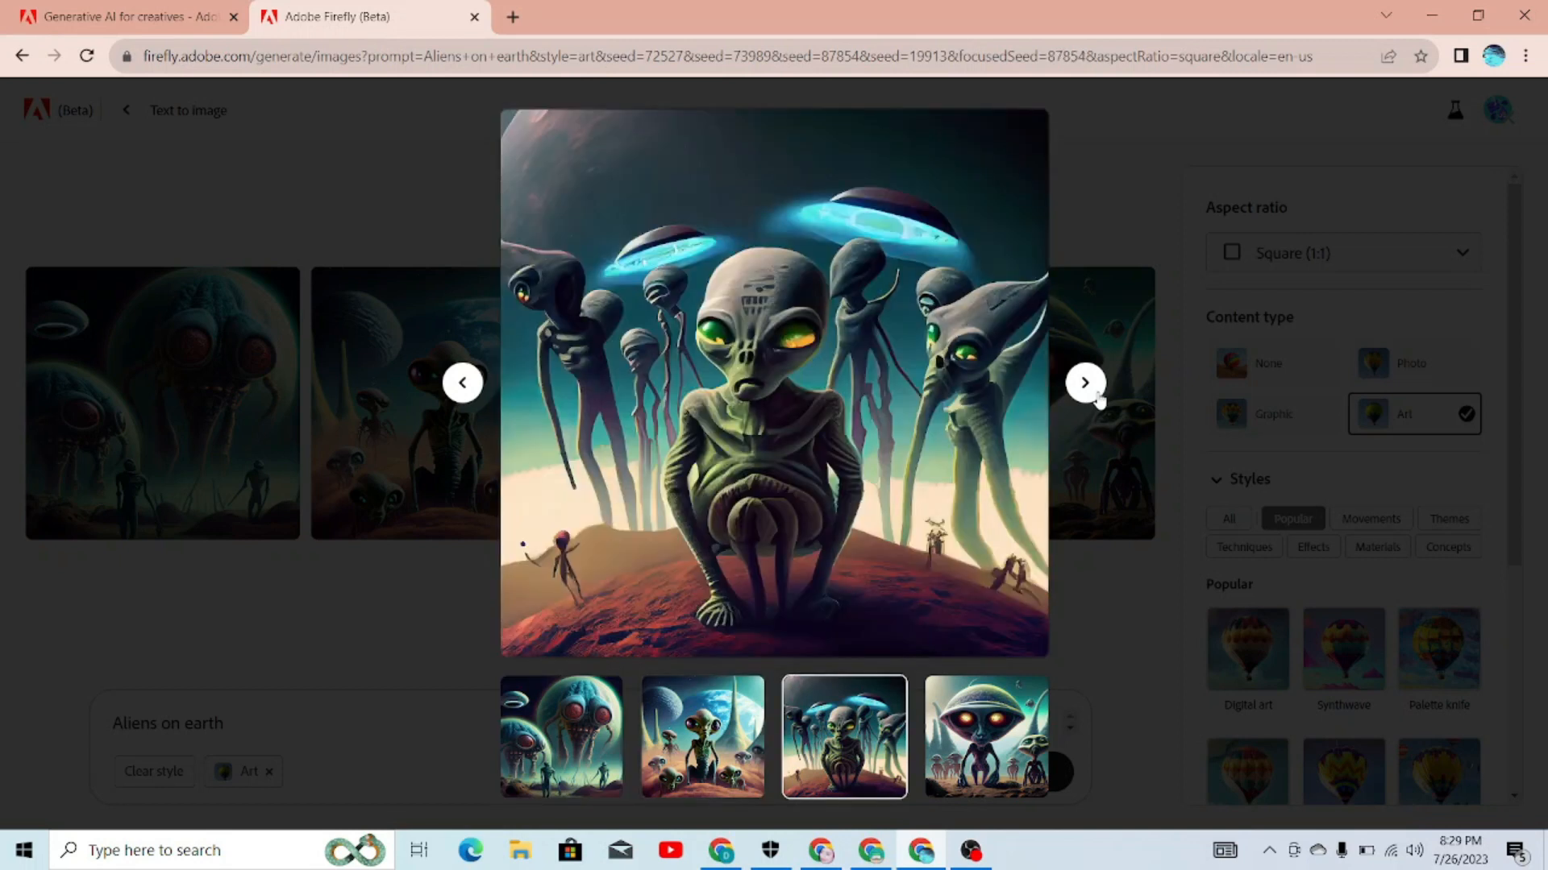
left_click(1086, 385)
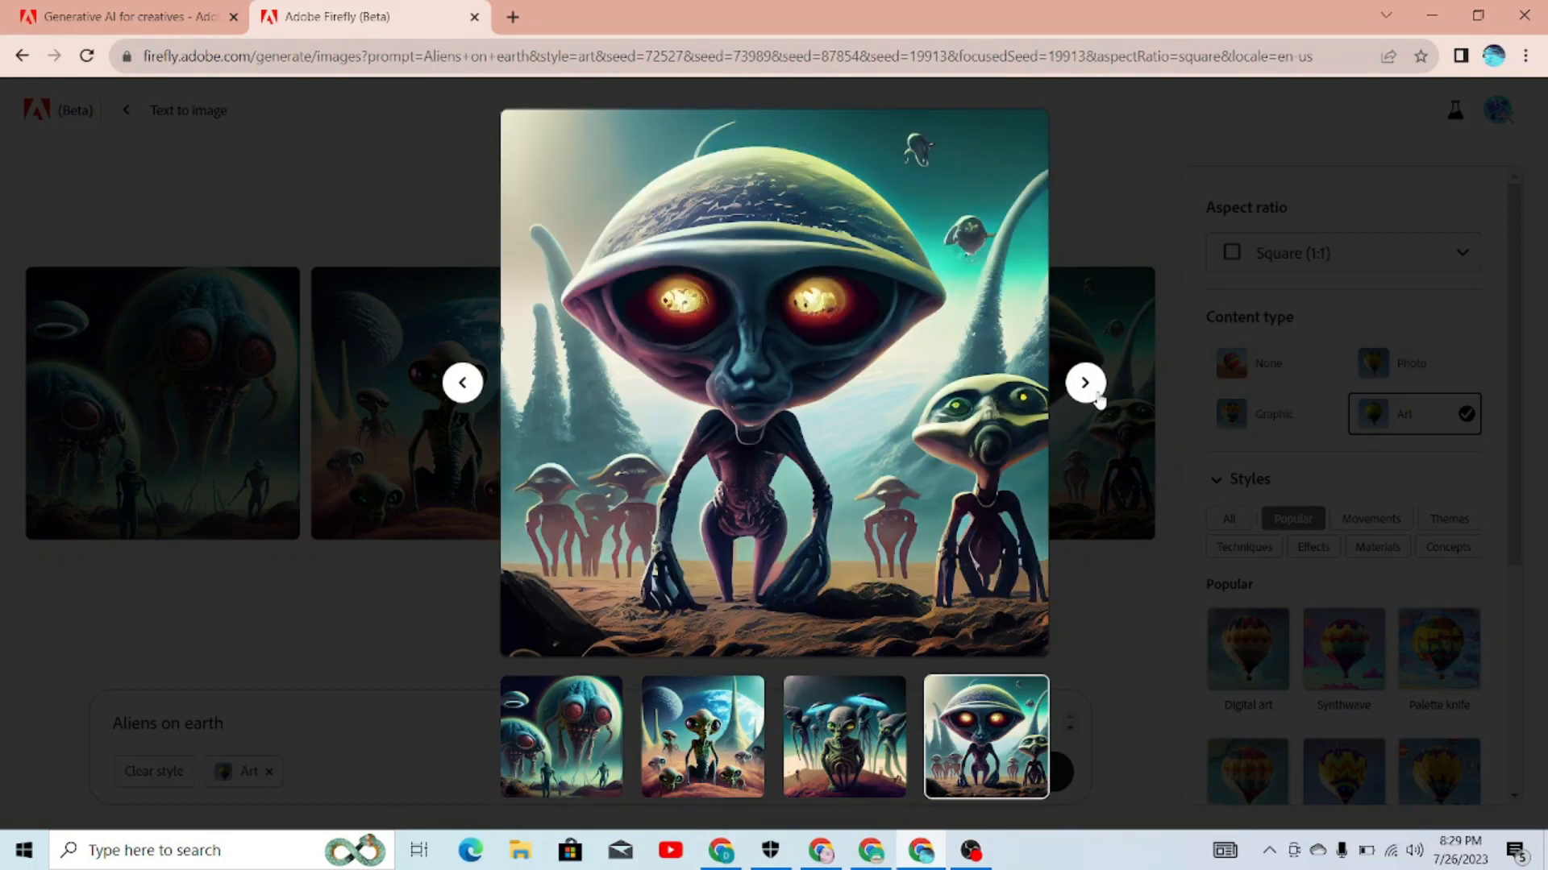
left_click(1160, 218)
Regenerate the alien images with the Graphic content type and again with Photo.
left_click(1270, 428)
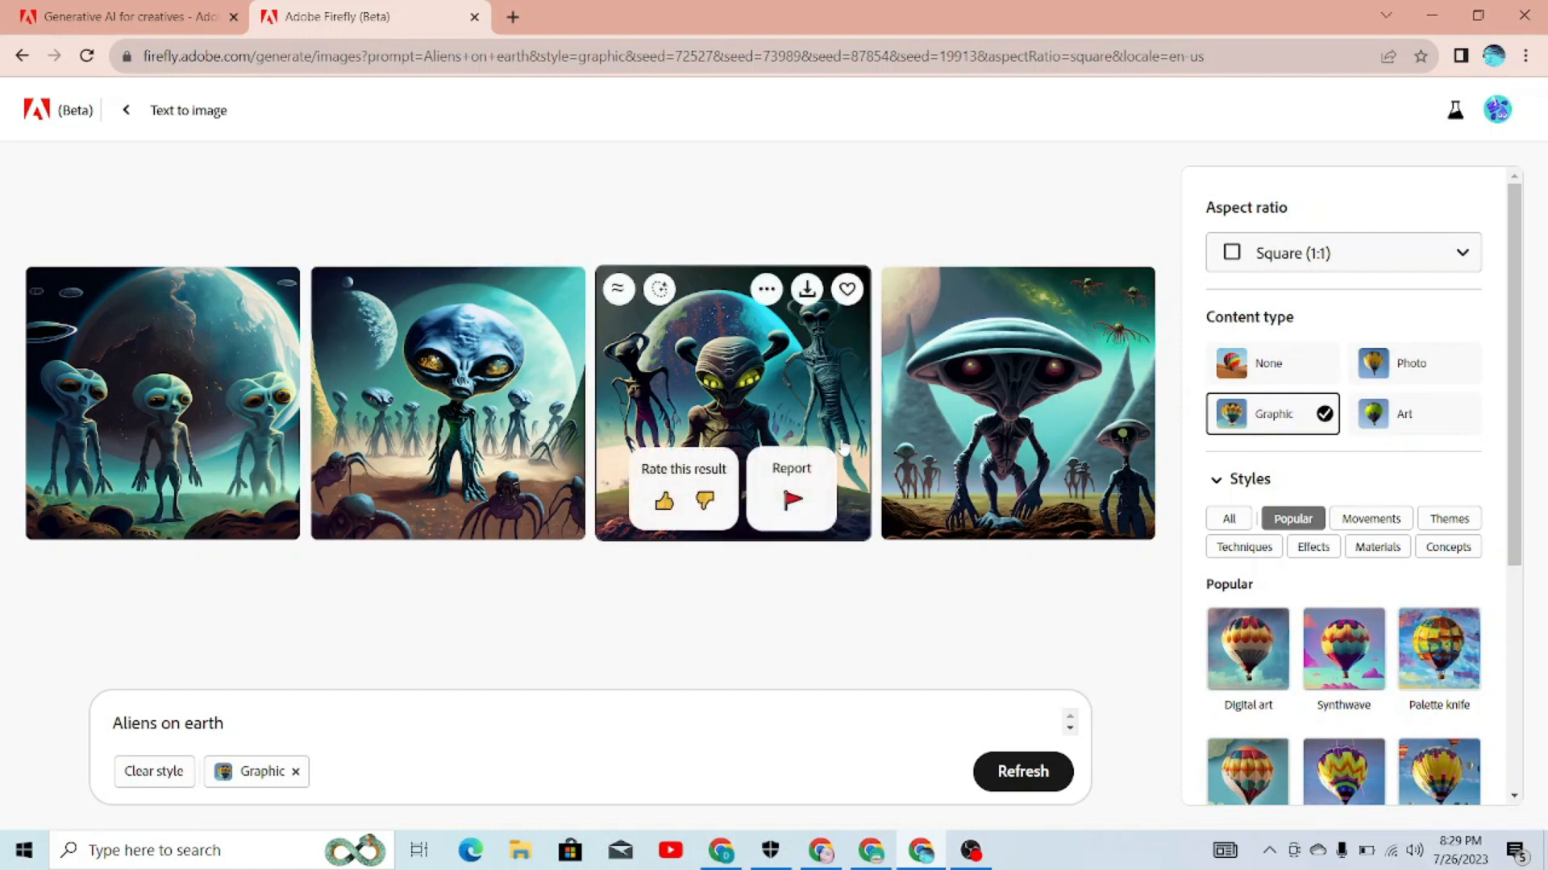
left_click(1403, 366)
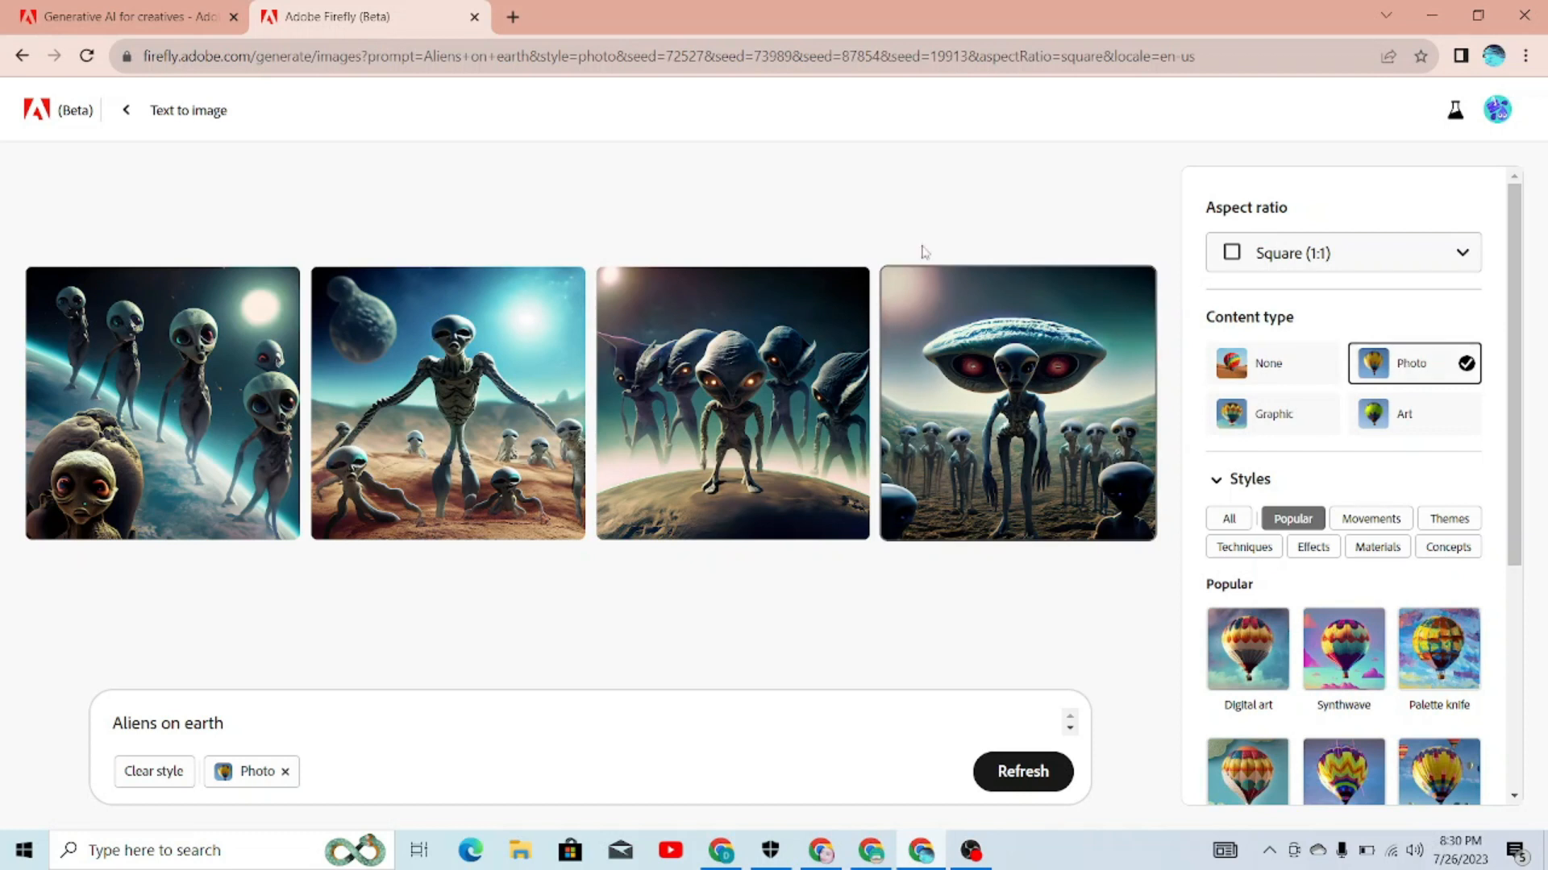
Replace the prompt with "a boy watching sky on mars" and generate new images.
left_click(444, 724)
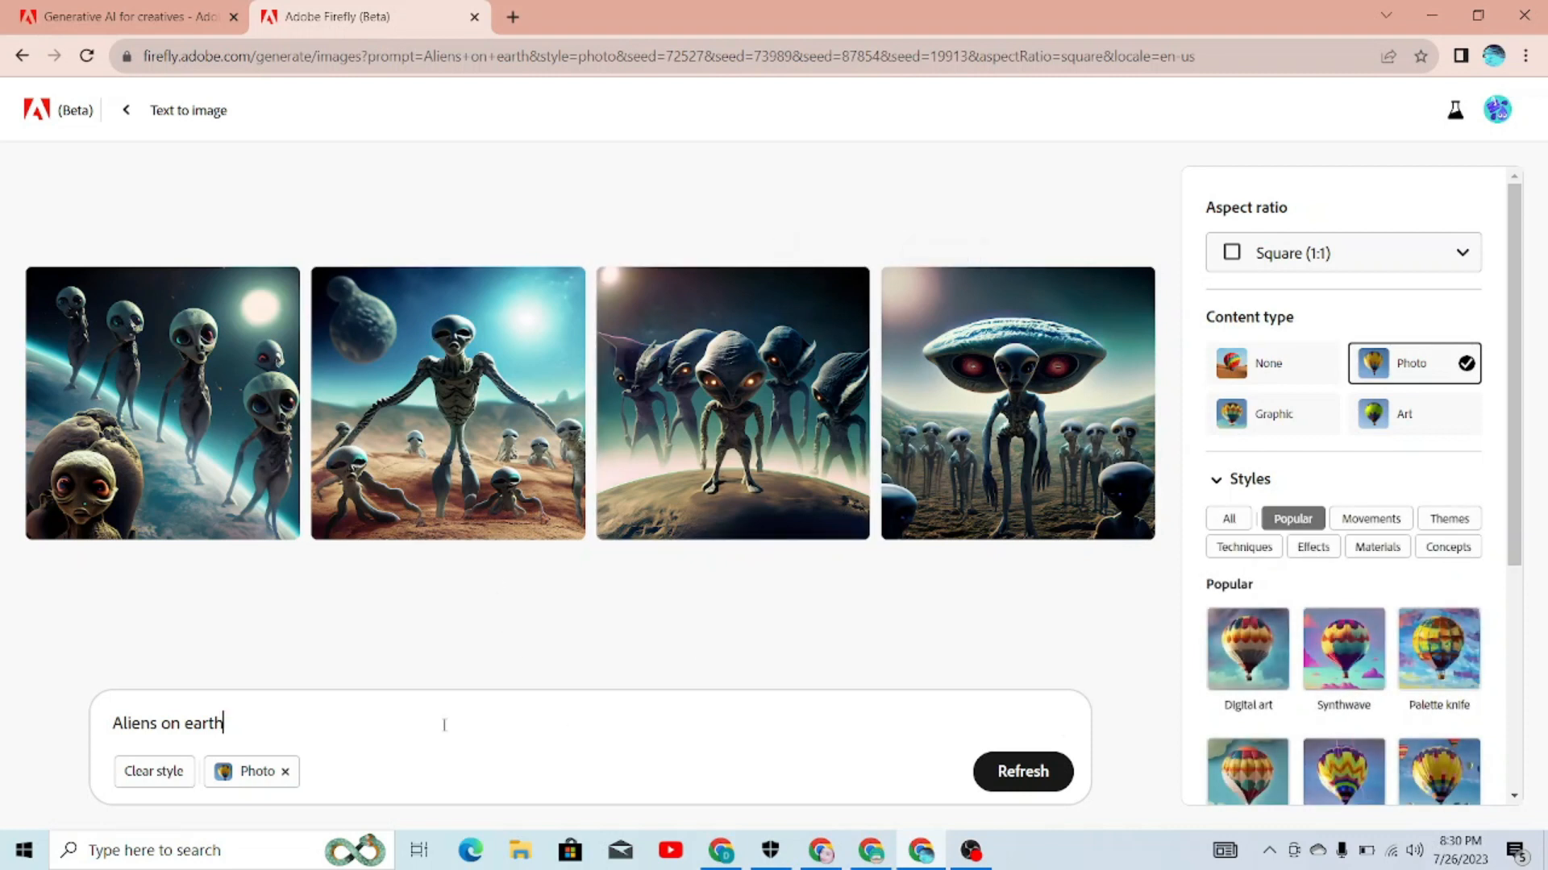
key("BackSpace")
key("BackSpace")
key("BackSpace")
key("BackSpace")
key("BackSpace")
key("BackSpace")
key("BackSpace")
key("BackSpace")
key("BackSpace")
key("BackSpace")
key("BackSpace")
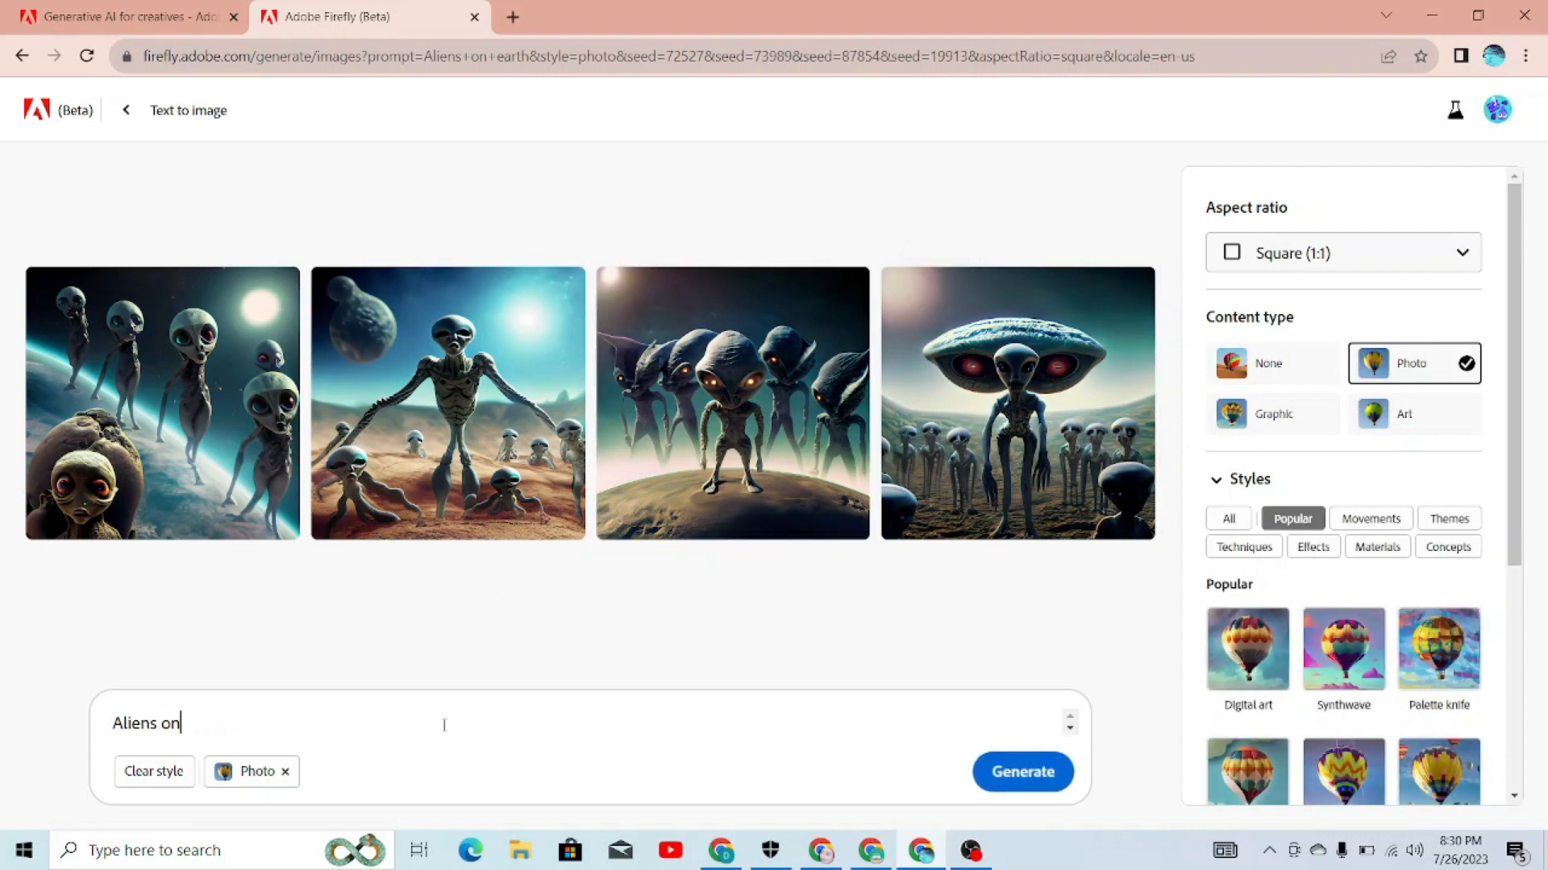
key("BackSpace")
key("BackSpace")
key("BackSpace")
key("BackSpace")
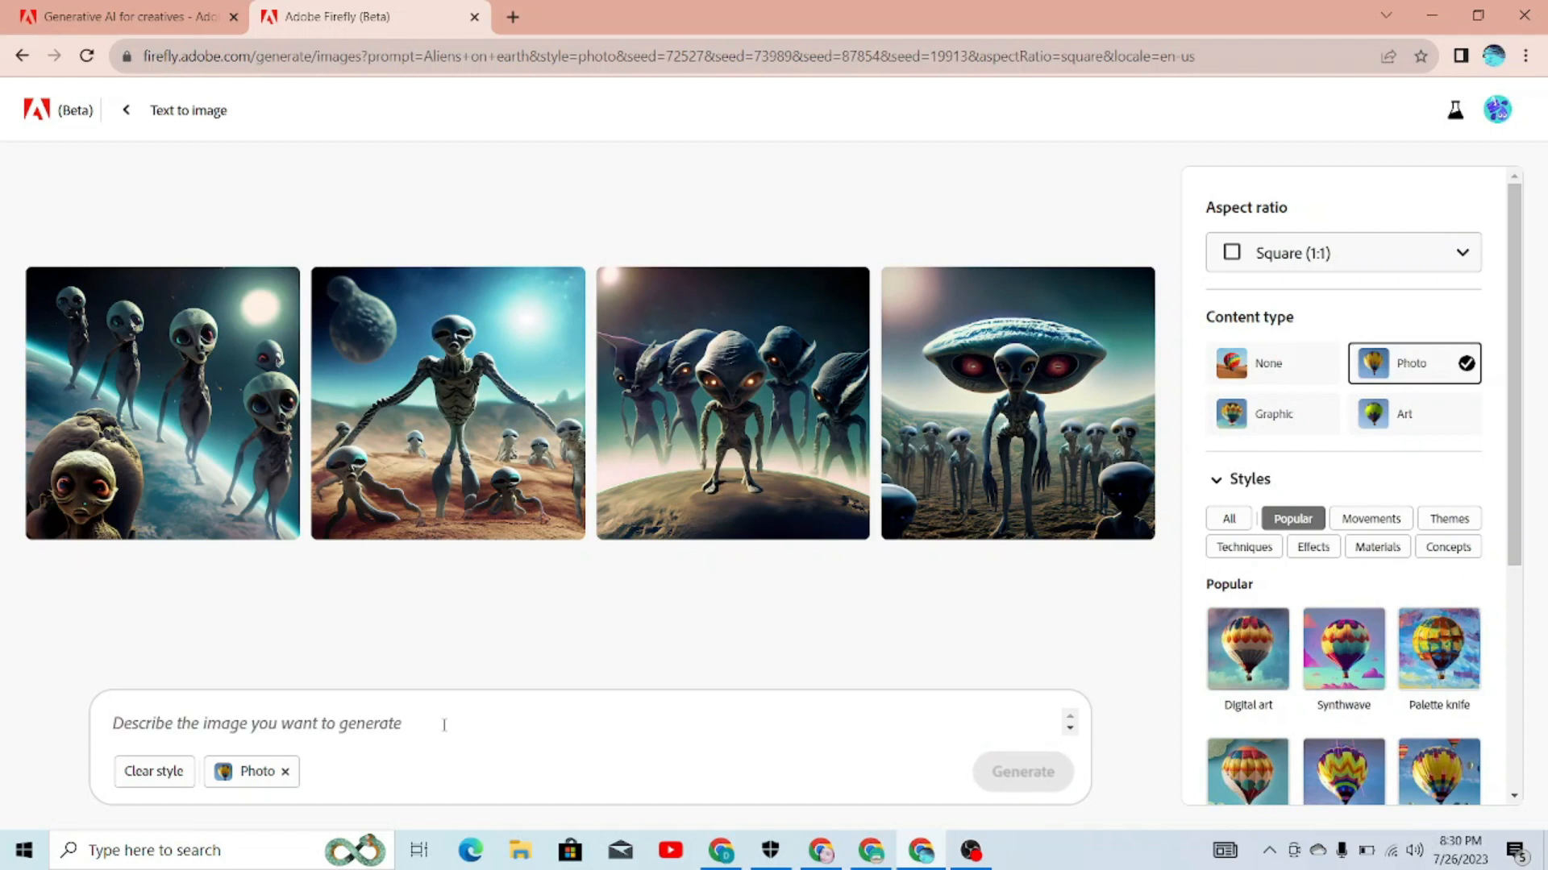
type("a boy")
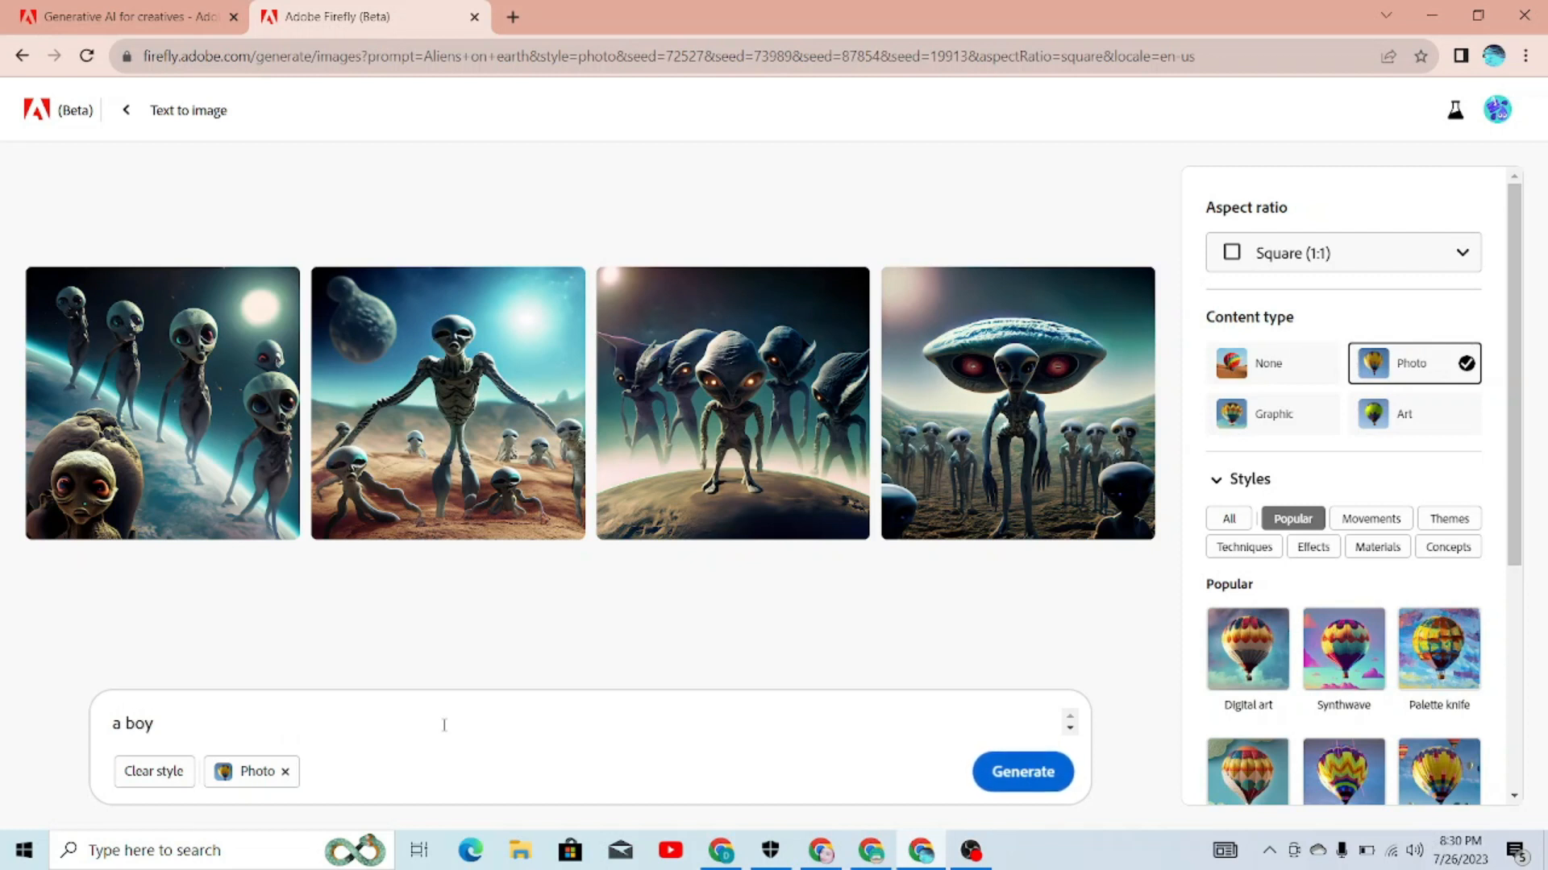
type(" watching sky on")
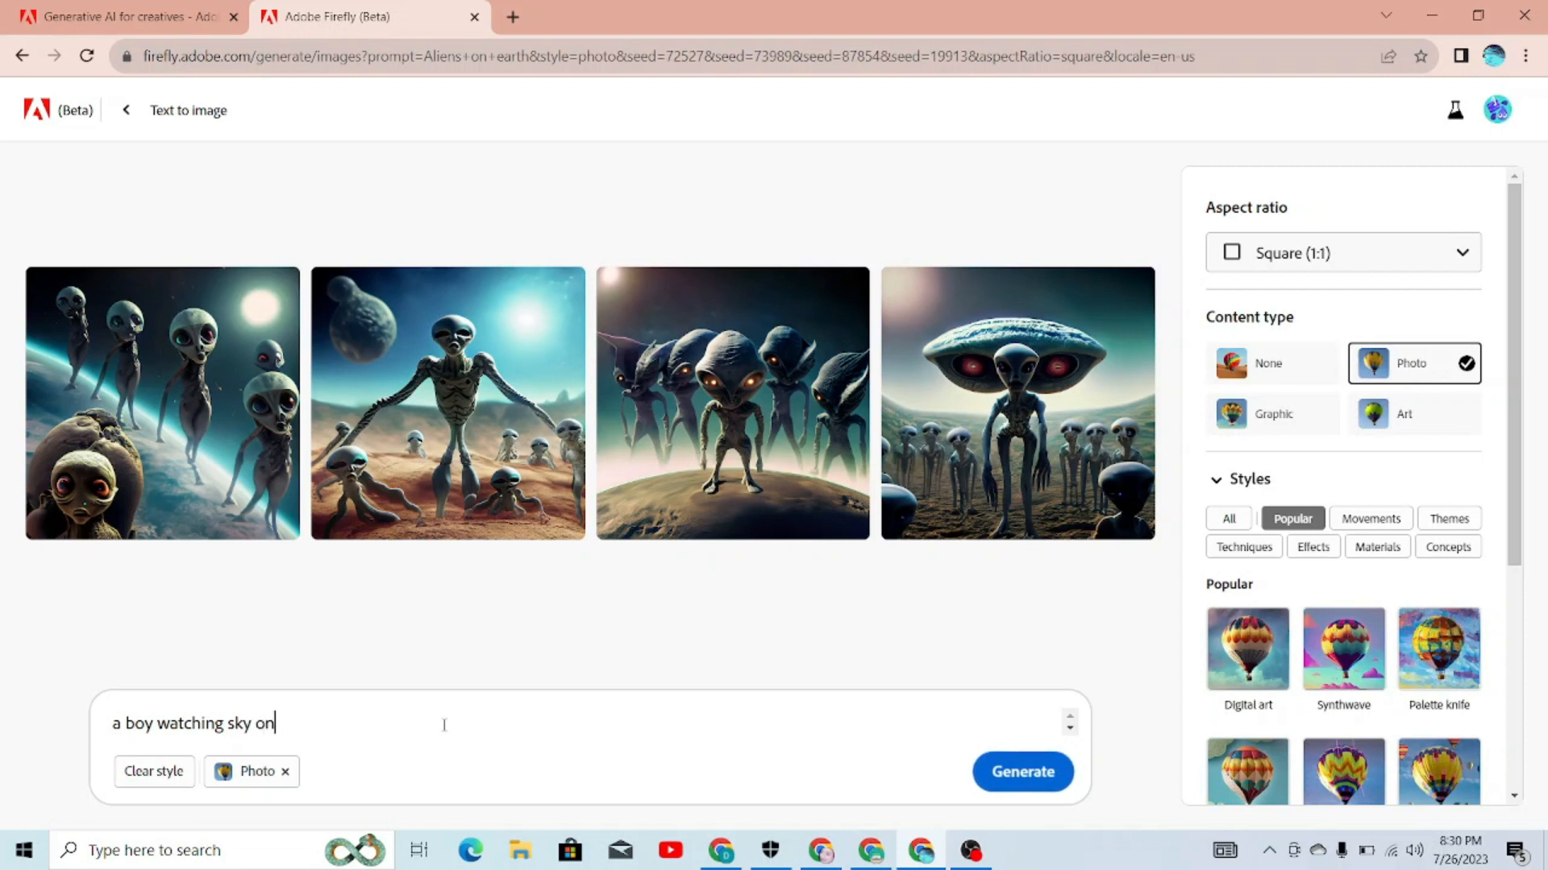
type(" mars")
left_click(1022, 773)
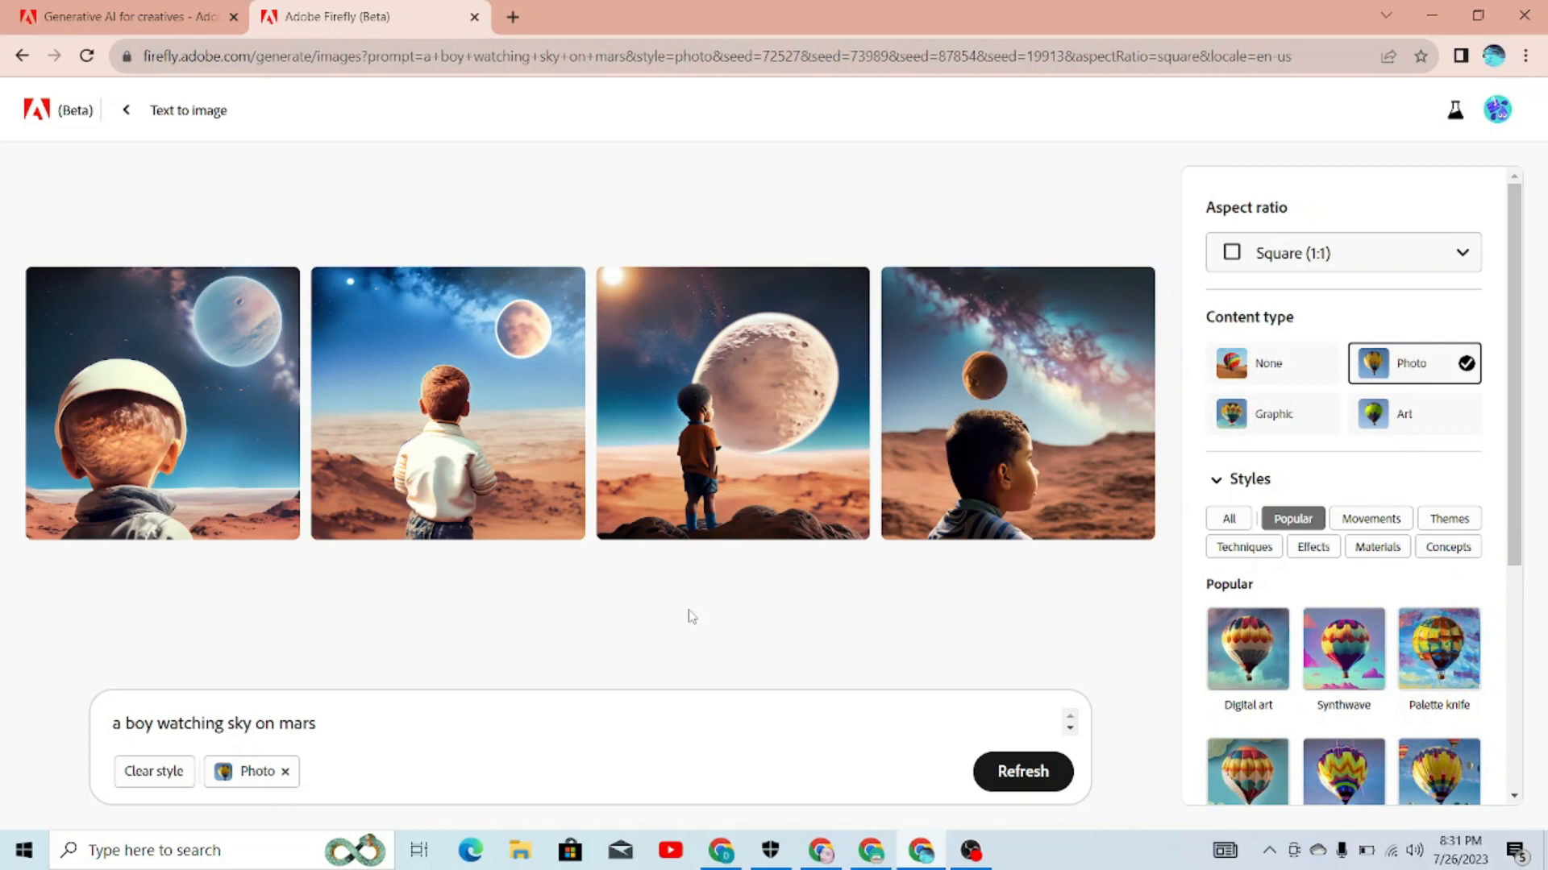
Try to generate images from the replacement prompt "a ppt on save earth".
left_click(476, 722)
key("BackSpace")
key("BackSpace")
key("BackSpace")
key("BackSpace")
key("BackSpace")
key("BackSpace")
key("BackSpace")
key("BackSpace")
key("BackSpace")
key("BackSpace")
key("BackSpace")
key("BackSpace")
key("BackSpace")
key("BackSpace")
key("BackSpace")
key("BackSpace")
key("BackSpace")
key("BackSpace")
key("BackSpace")
key("BackSpace")
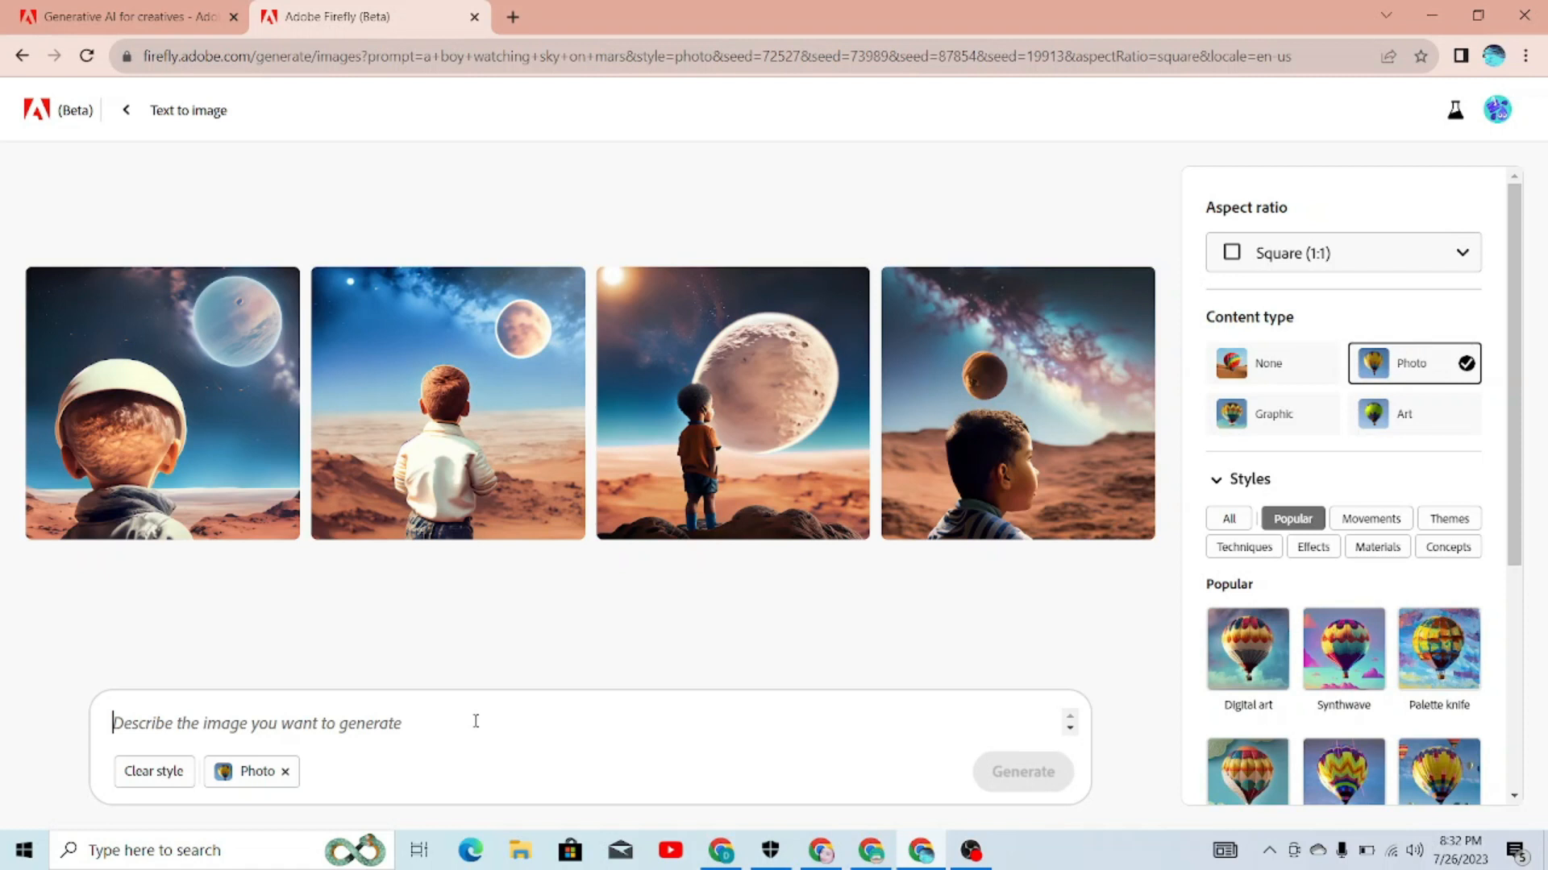
type("a pp")
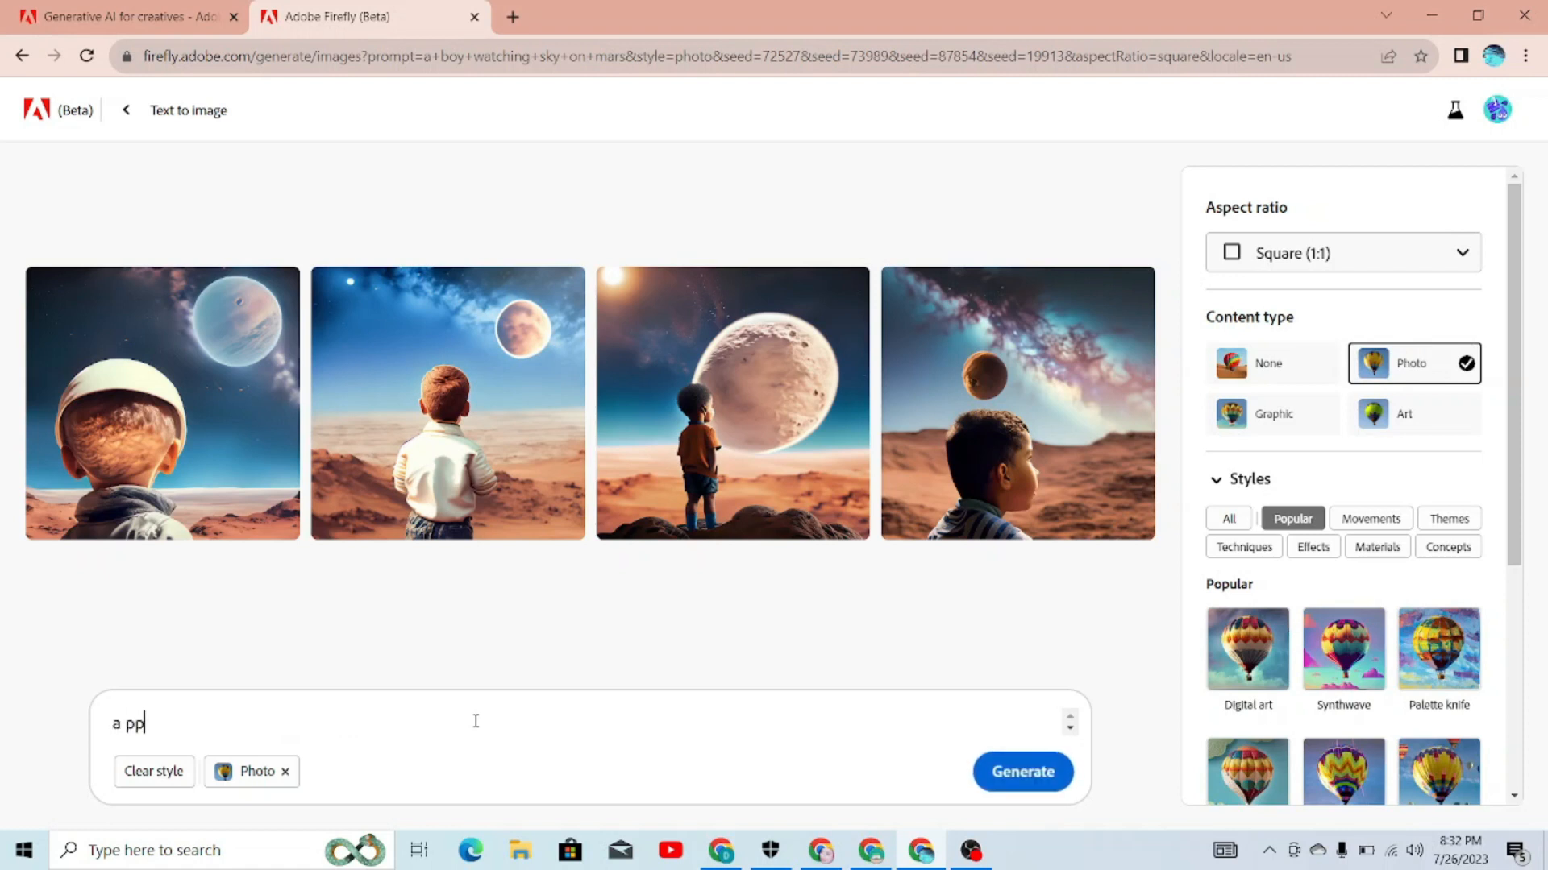
type("t slide")
key("BackSpace")
key("BackSpace")
key("BackSpace")
key("BackSpace")
key("BackSpace")
key("BackSpace")
key("BackSpace")
key("BackSpace")
key("BackSpace")
type("ppt on save earth")
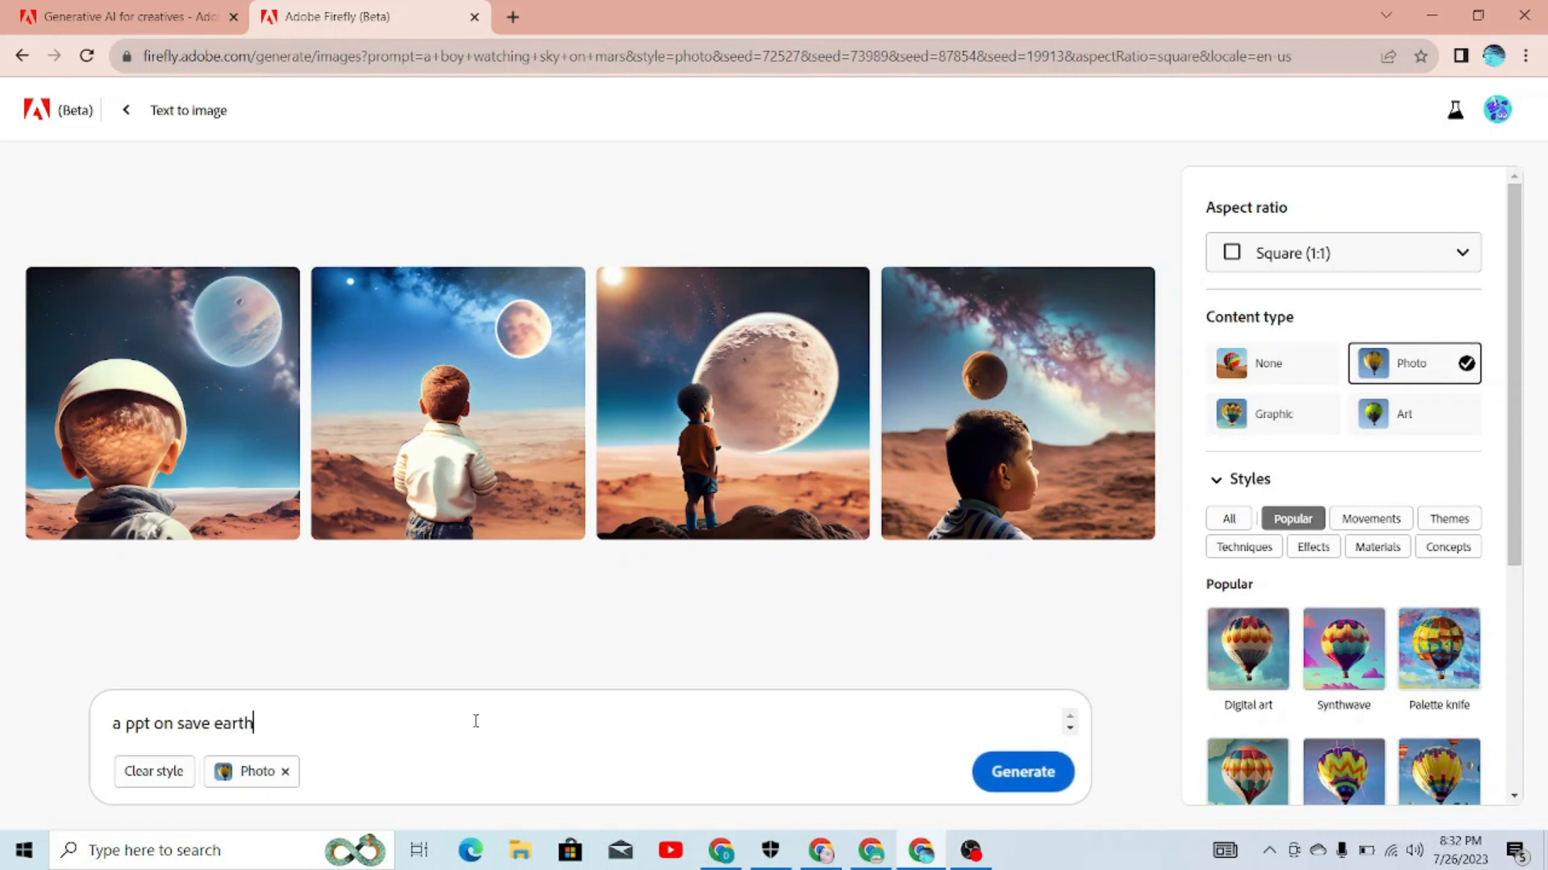
left_click(1008, 776)
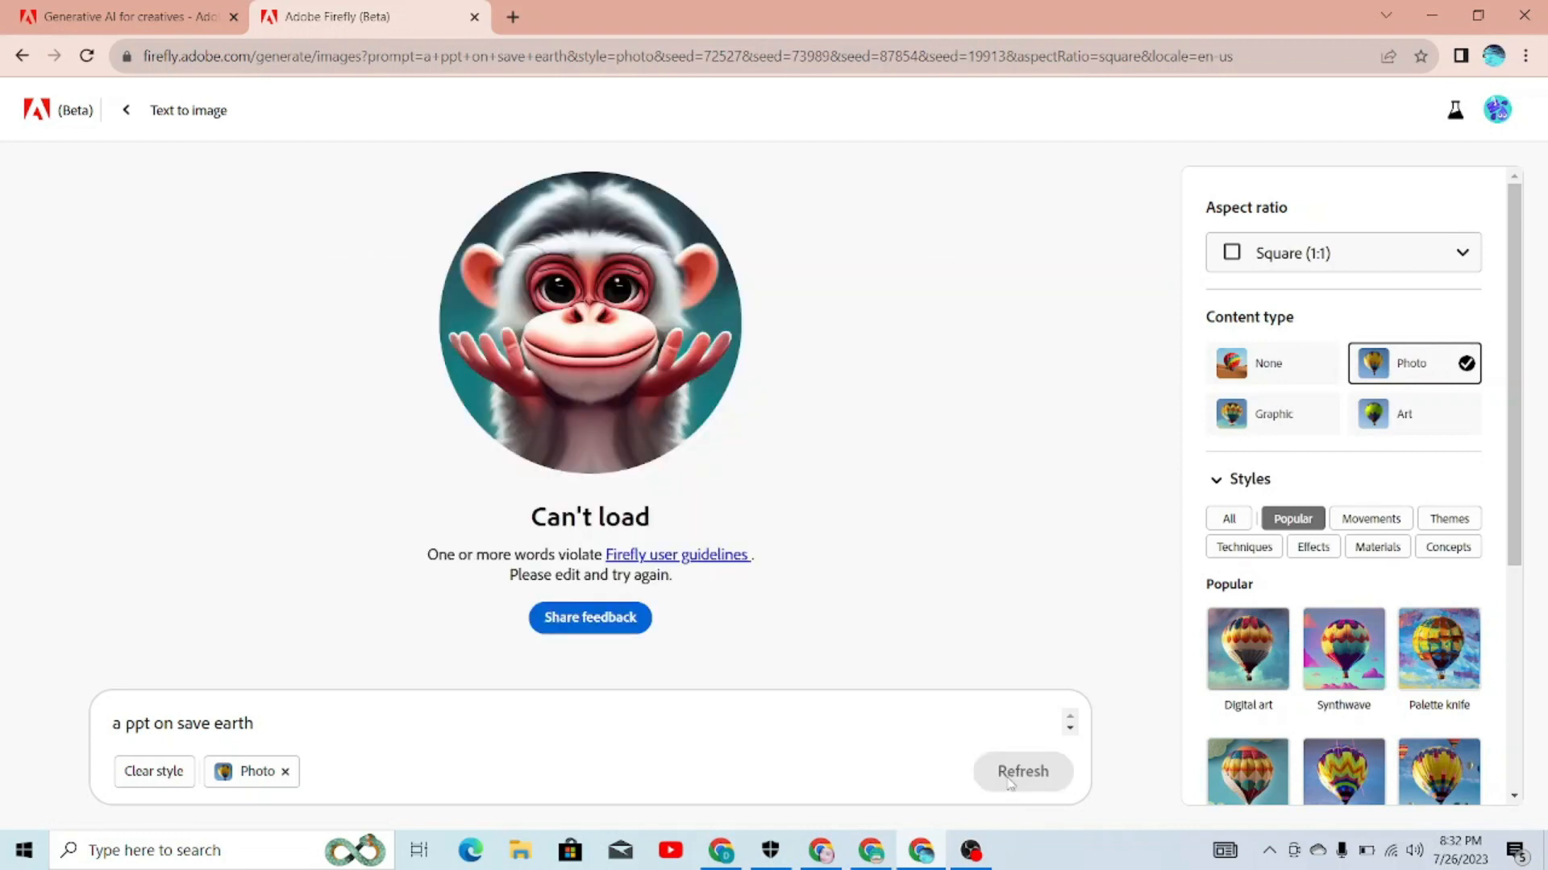
Generate images from the replacement prompt "a sad boy walking on street and listen to music" and regenerate them with the Art content type.
left_click(373, 723)
key("BackSpace")
key("BackSpace")
key("BackSpace")
key("BackSpace")
key("BackSpace")
key("BackSpace")
key("BackSpace")
key("BackSpace")
key("BackSpace")
key("BackSpace")
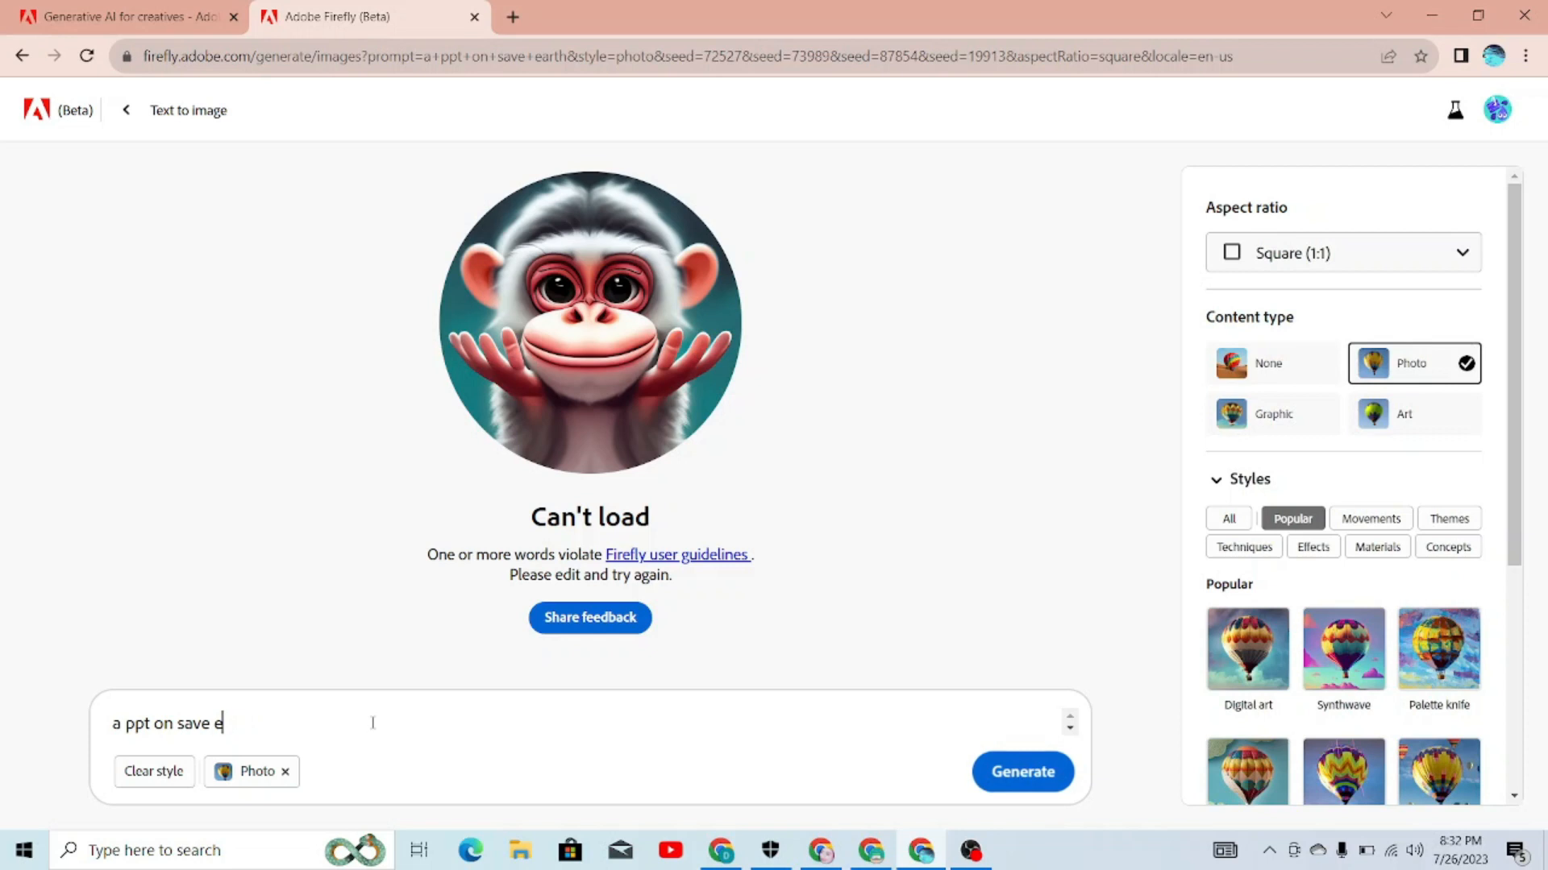
key("BackSpace")
key("BackSpace")
key("BackSpace")
key("BackSpace")
key("BackSpace")
key("BackSpace")
key("BackSpace")
key("BackSpace")
key("BackSpace")
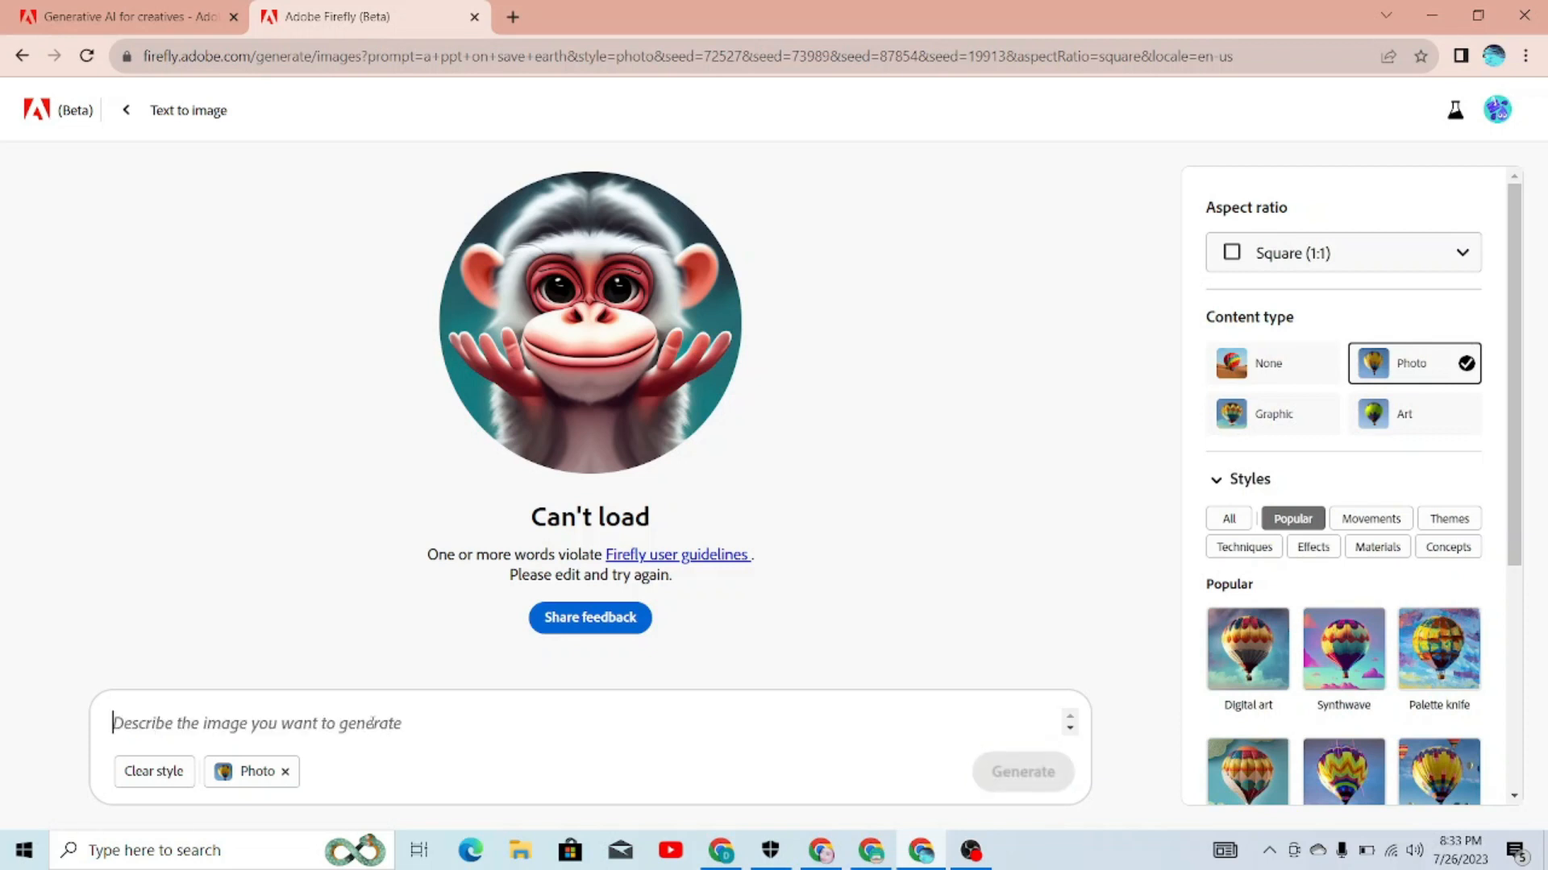
type("a sad ")
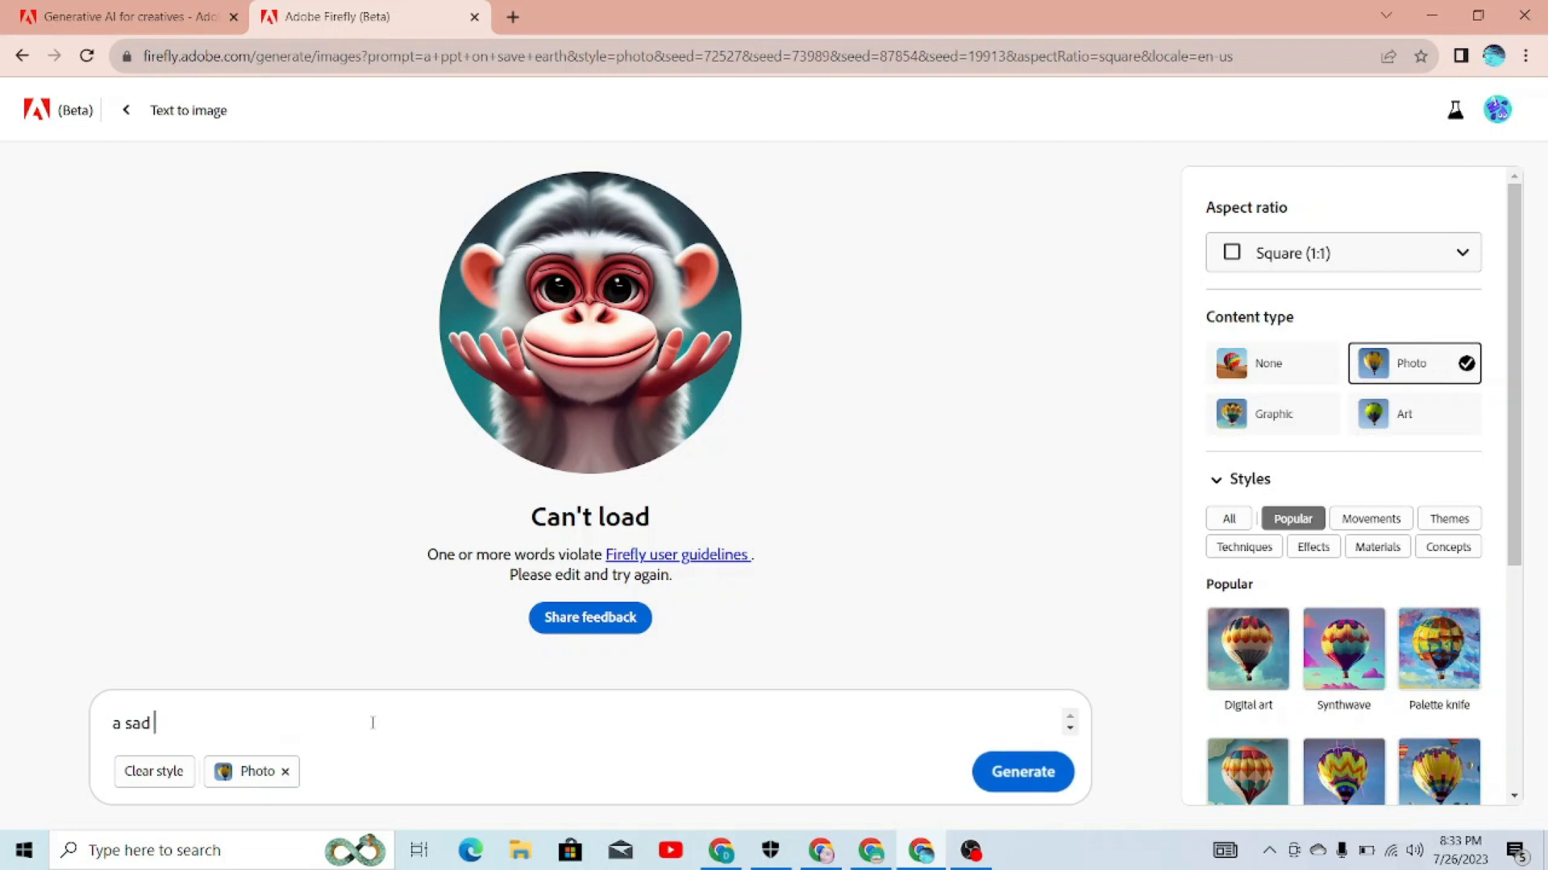
type("boy walking on street and listen to music")
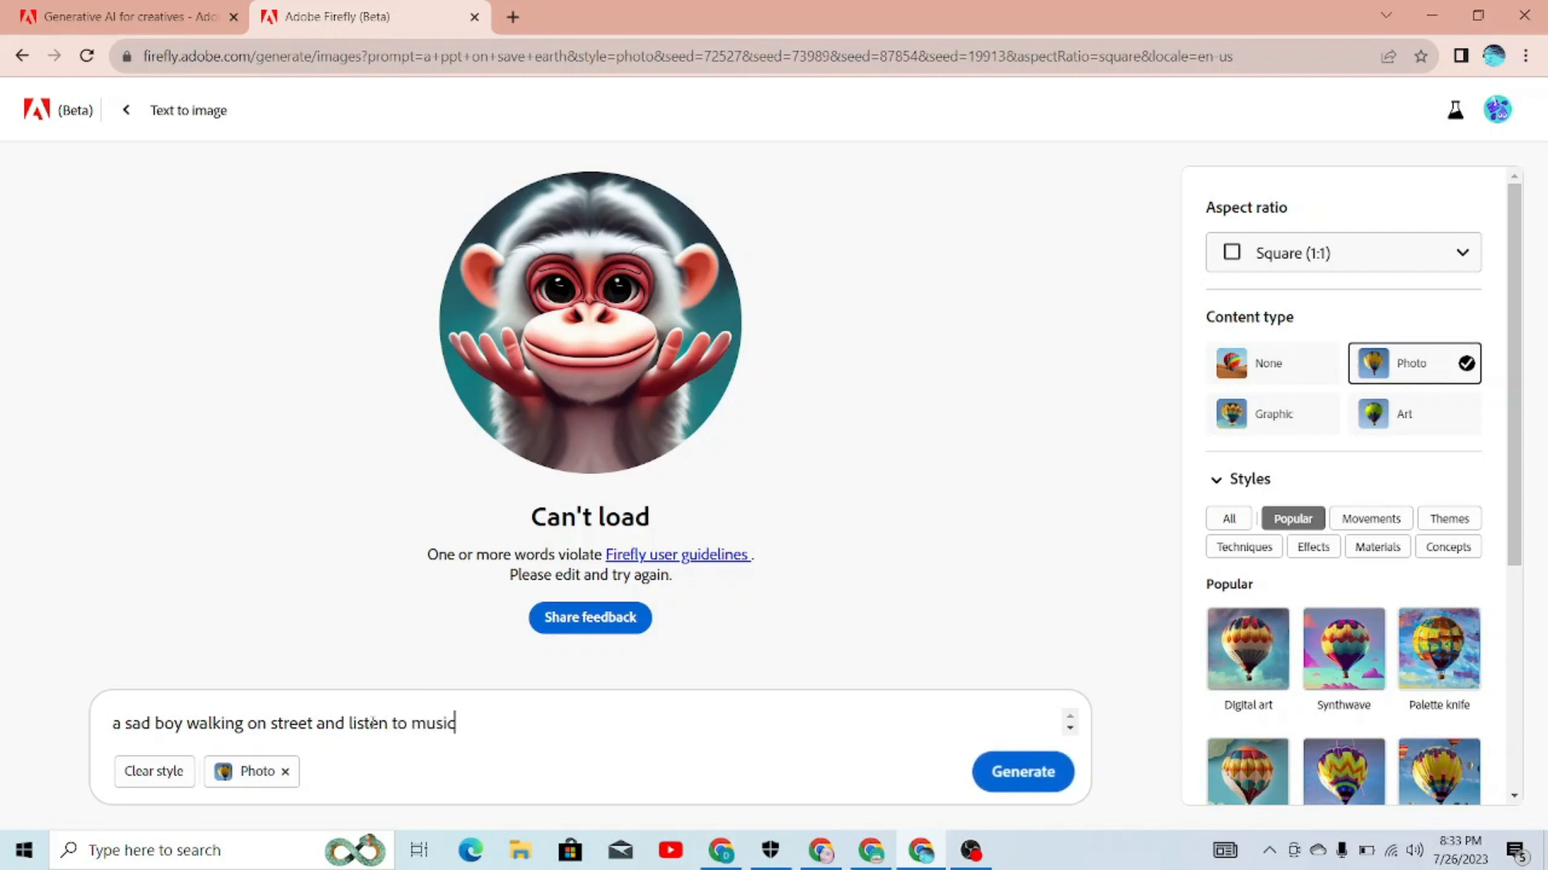
left_click(1024, 774)
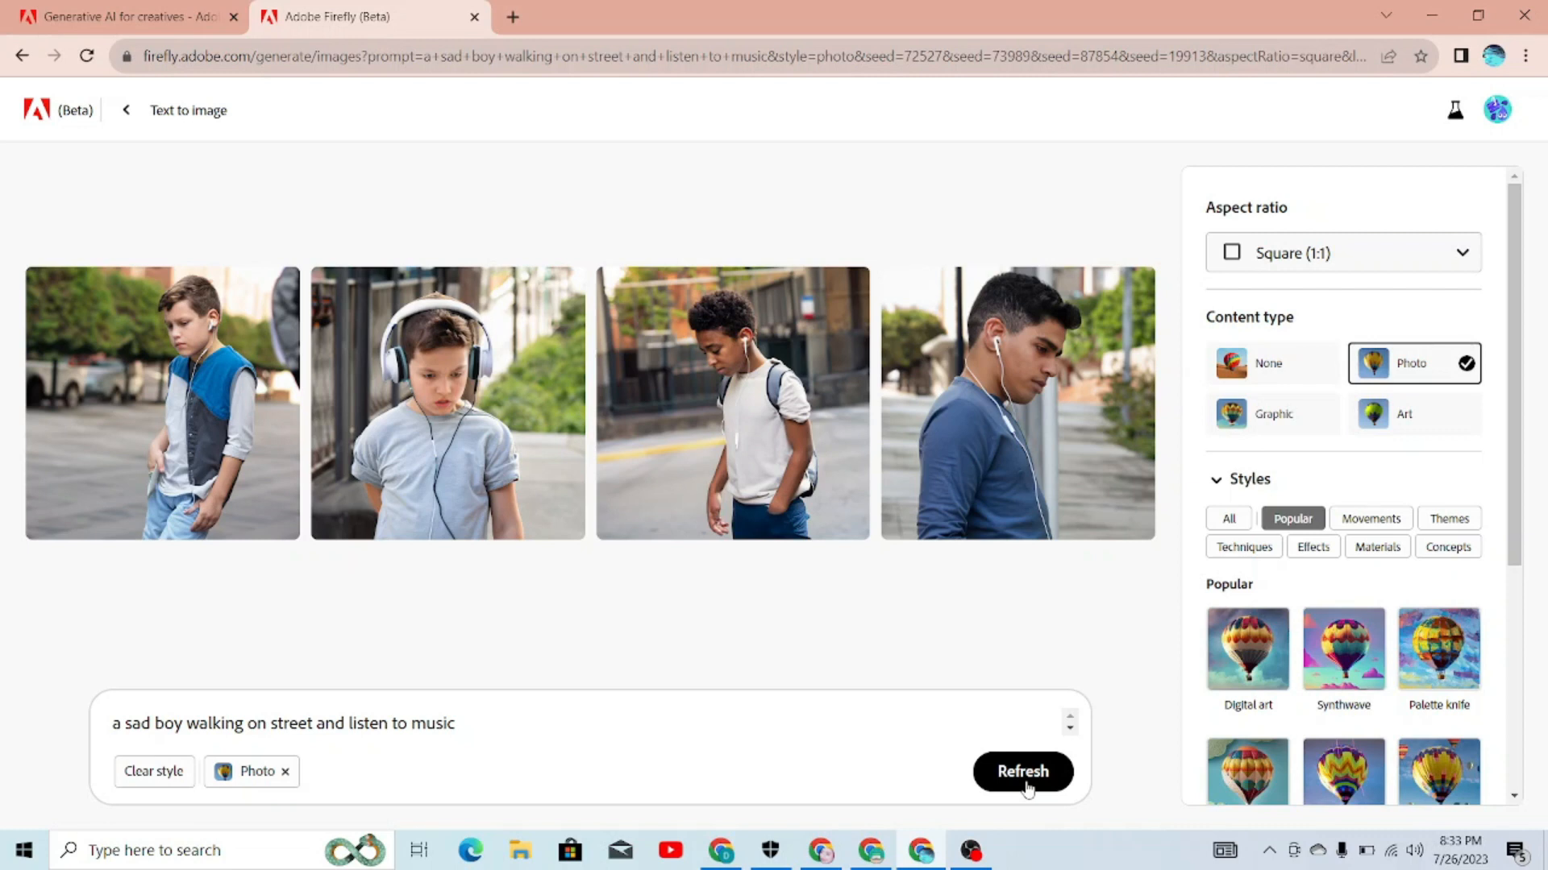
left_click(1379, 431)
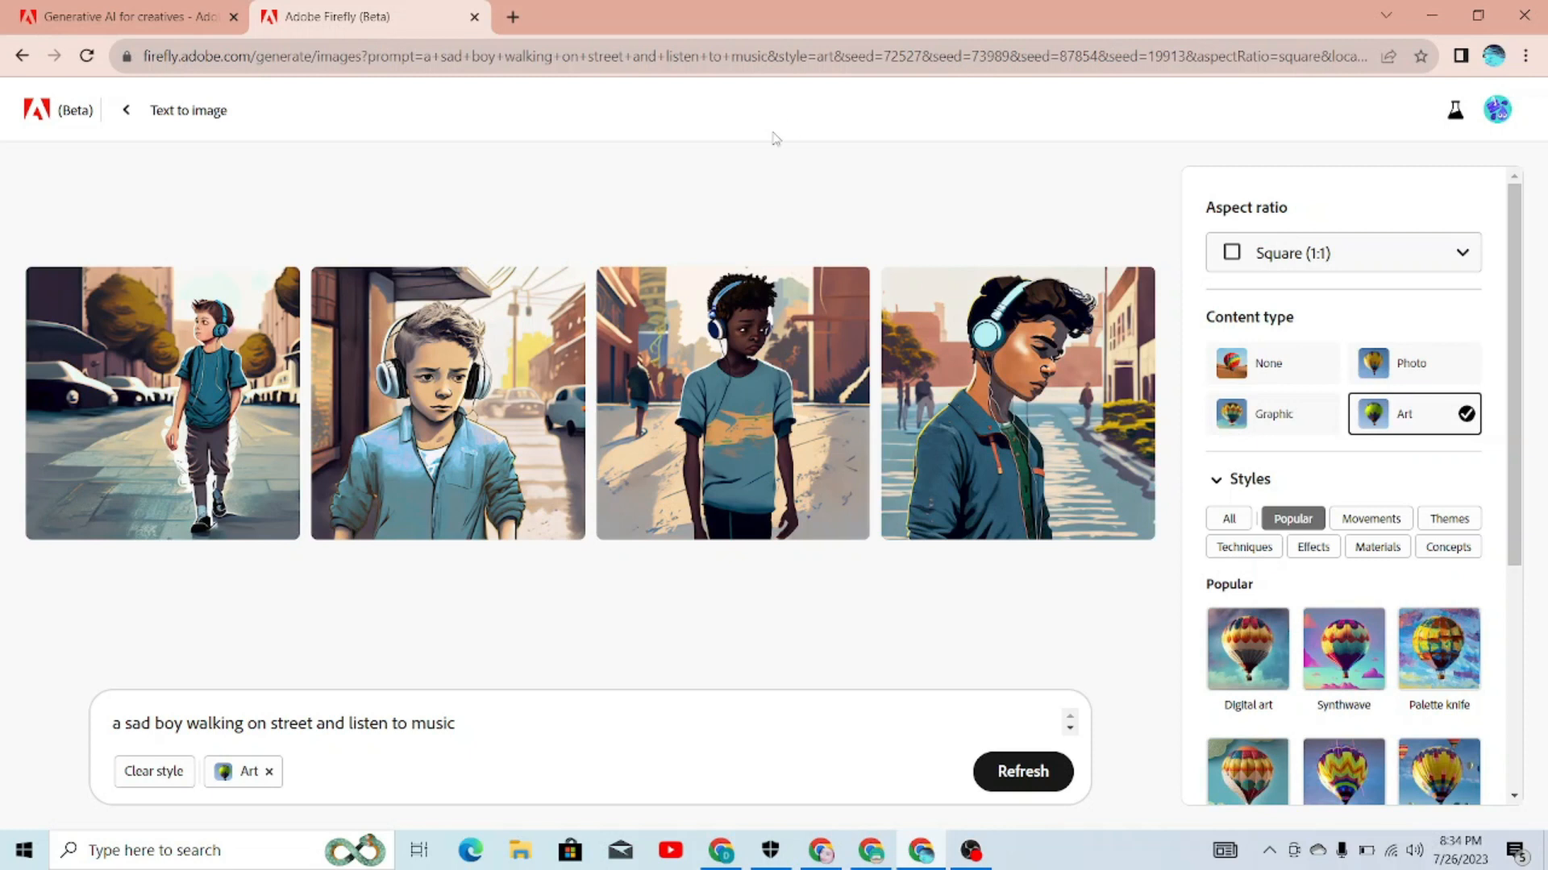
Leave Text to image for the Generative fill tool and open the lighthouse sample image.
left_click(119, 121)
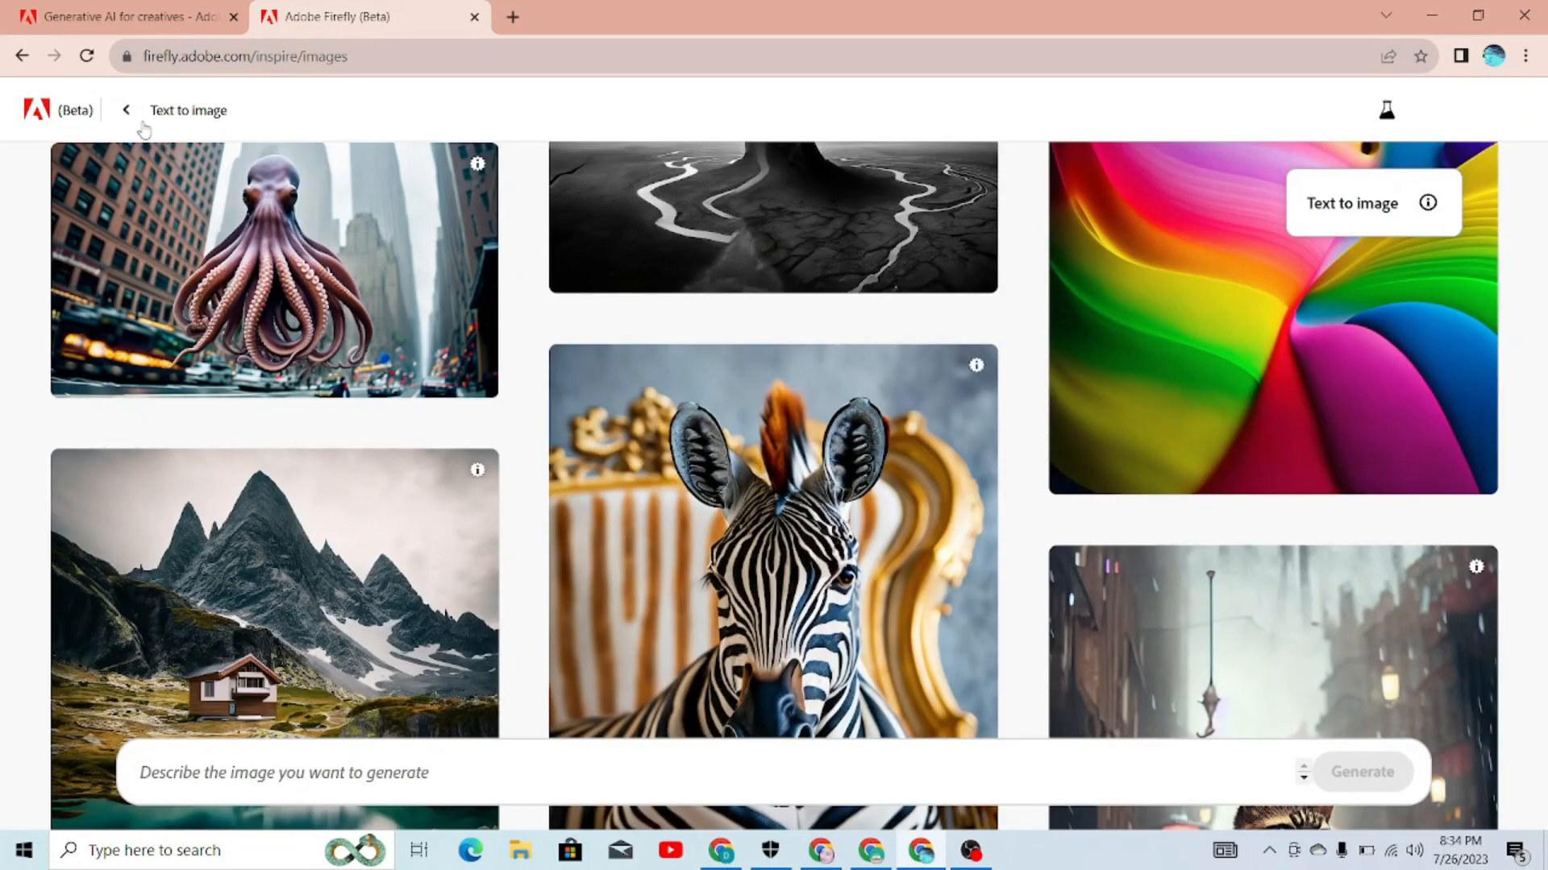
left_click(125, 119)
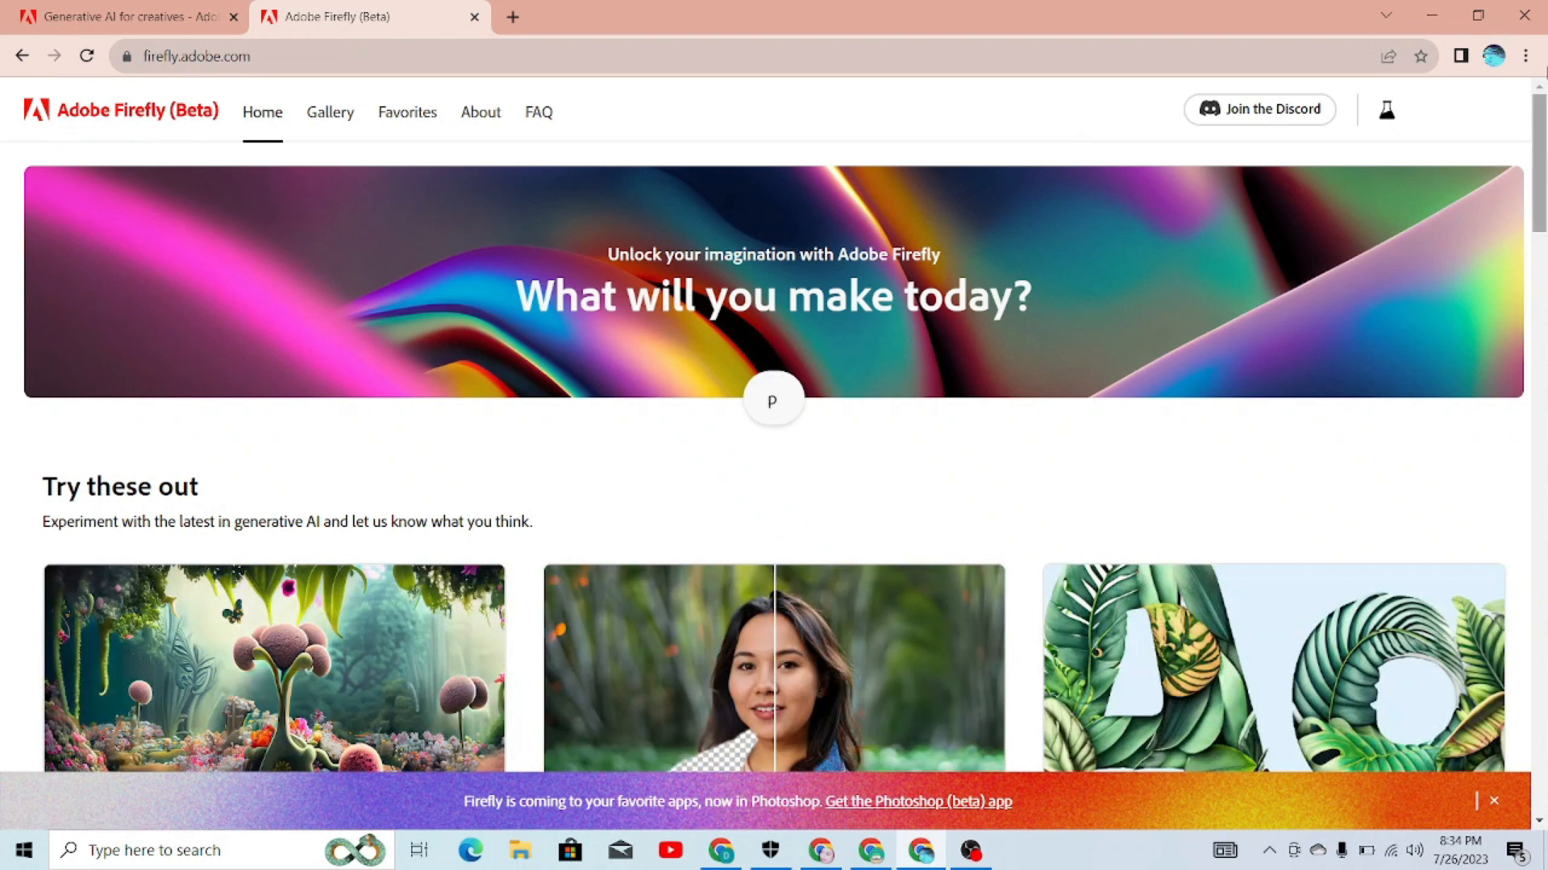
left_click_drag(1543, 127, 1531, 192)
left_click(915, 603)
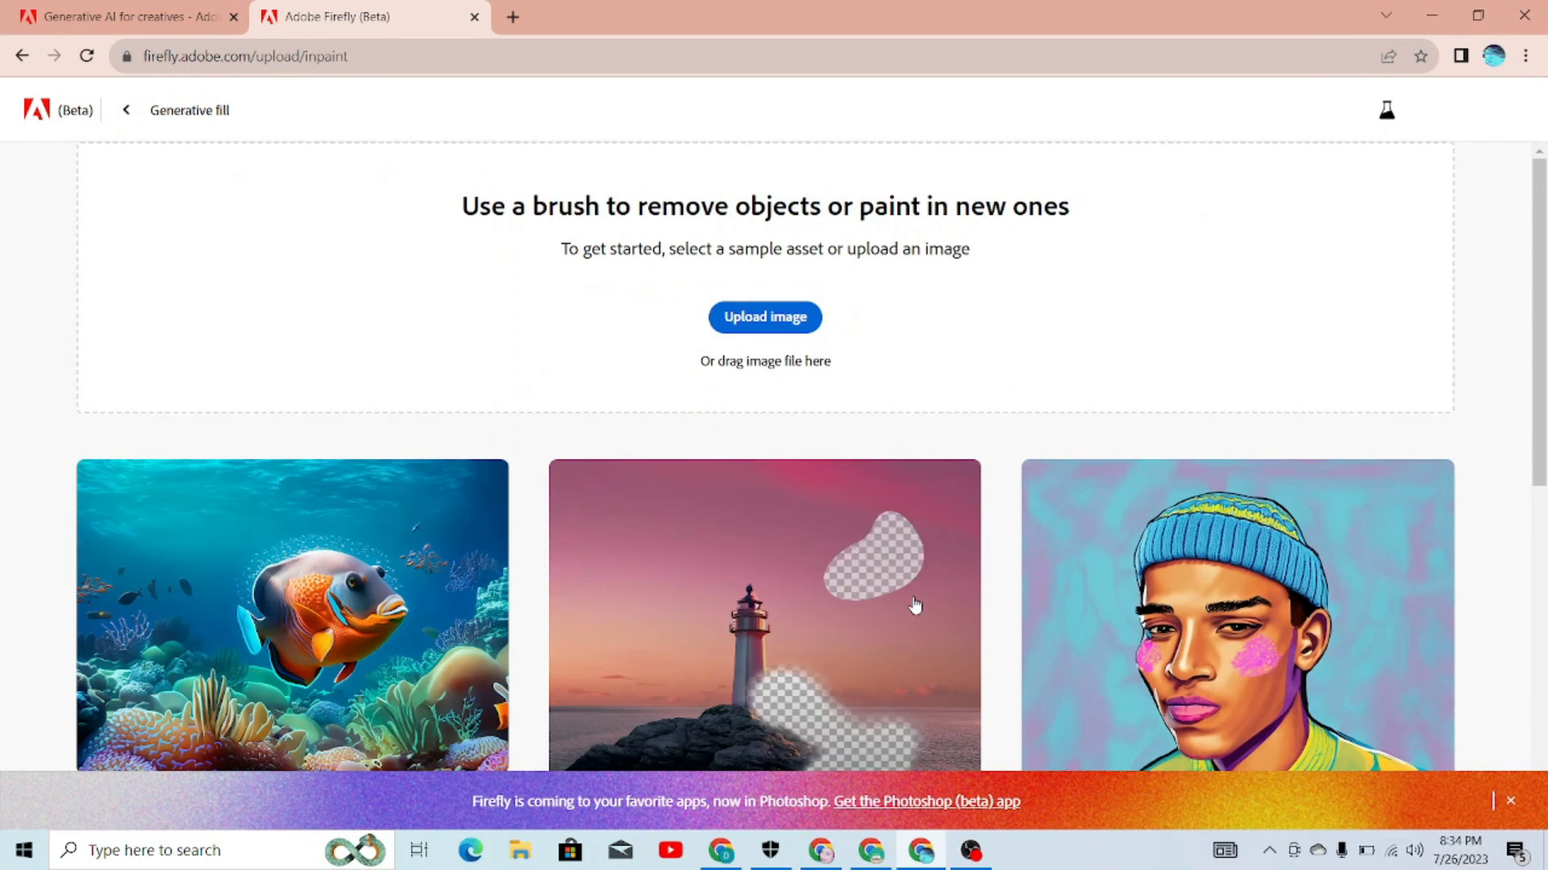
left_click_drag(1545, 317, 1545, 625)
scroll(764, 305, "up", 5)
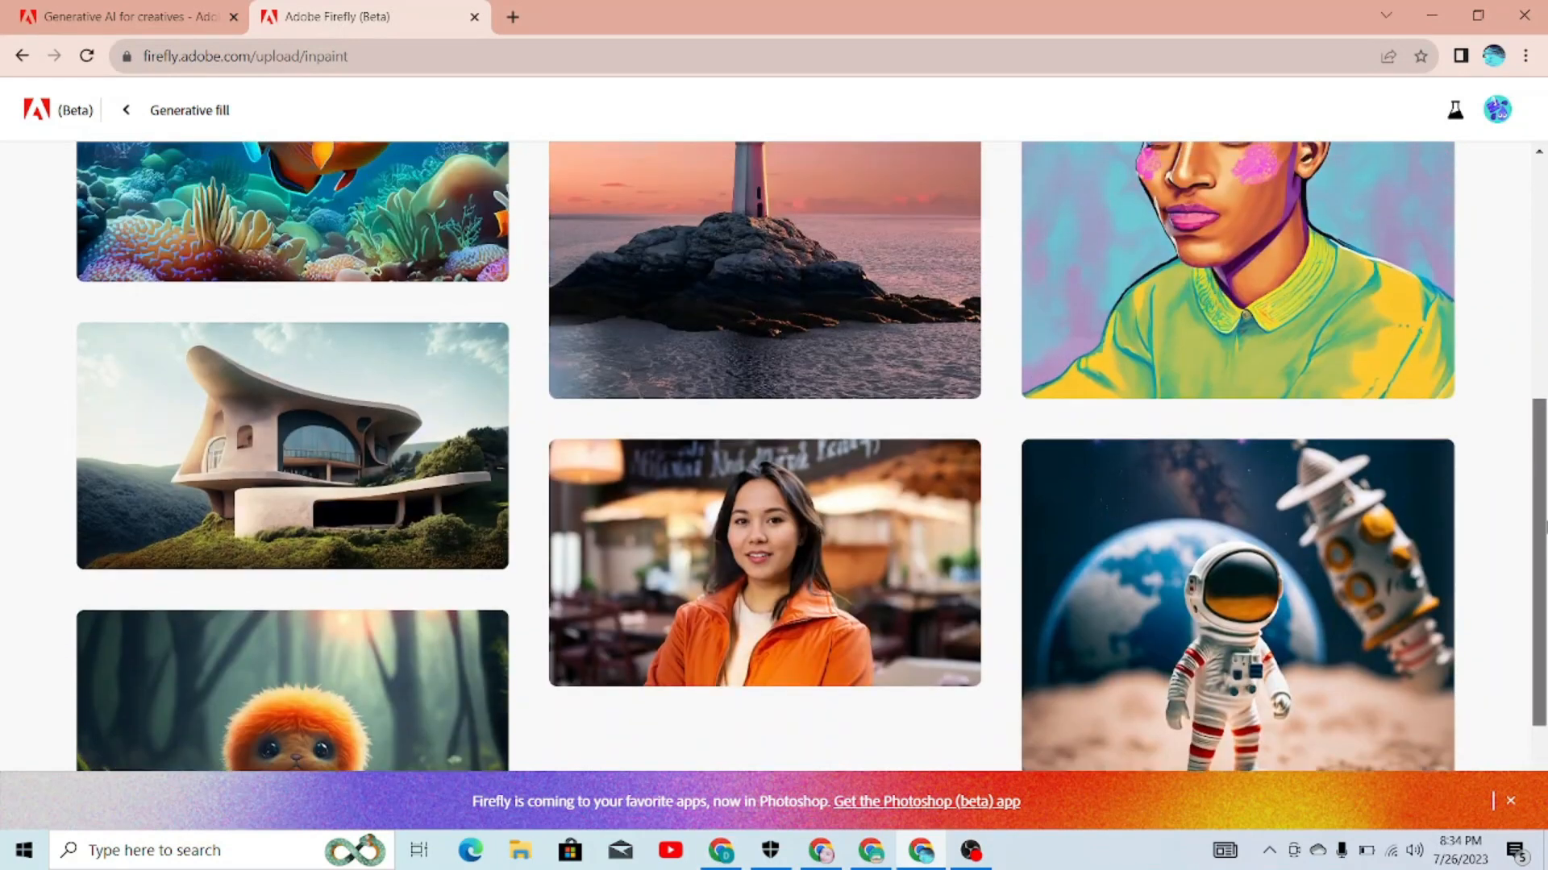
mouse_move(764, 305)
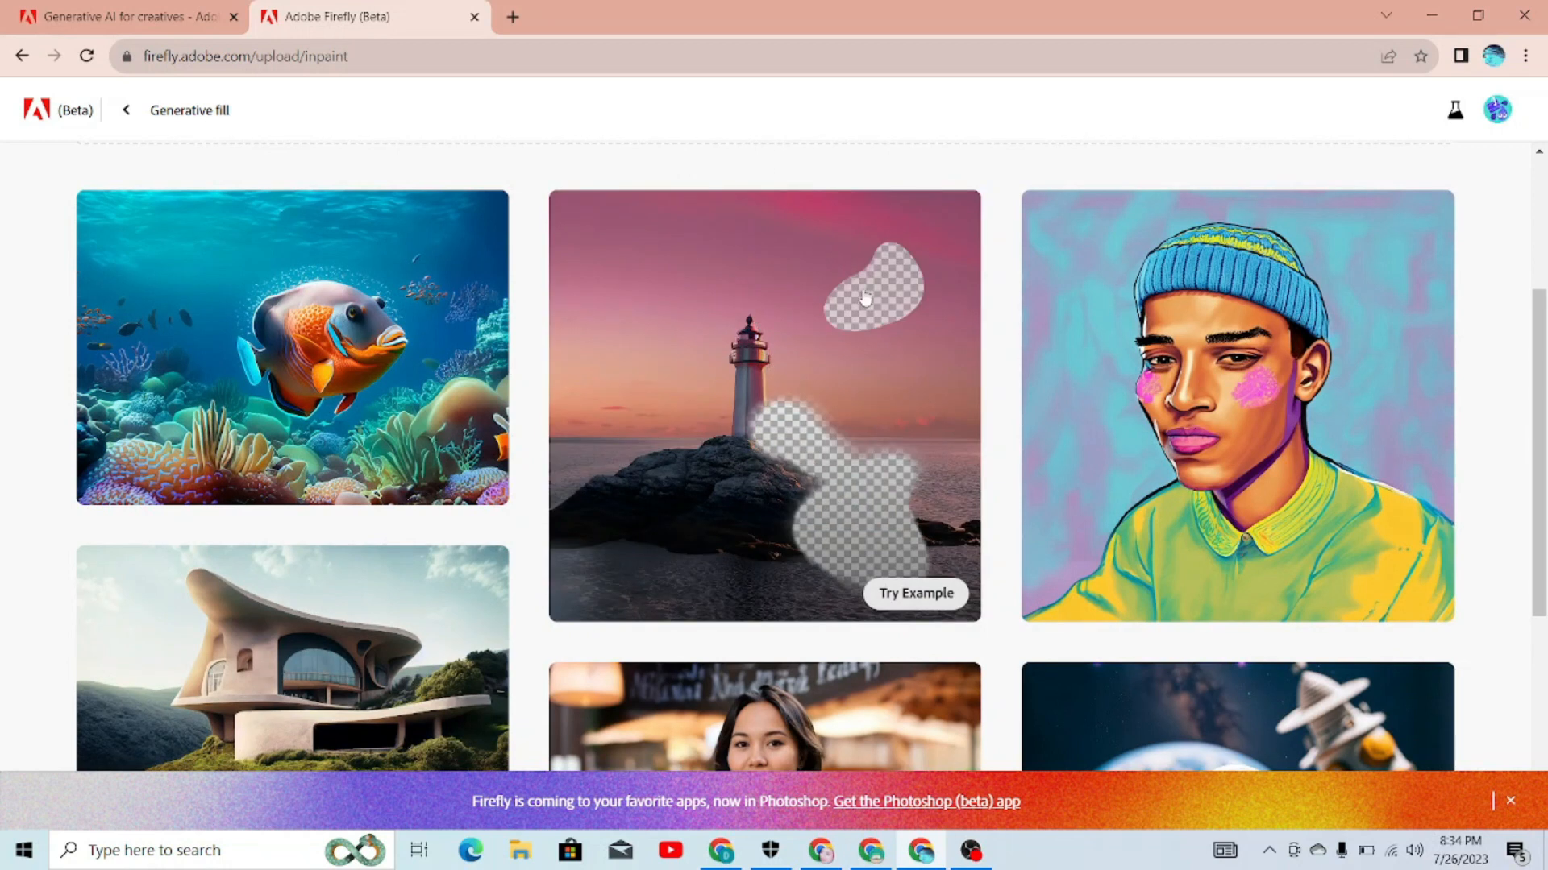
left_click(864, 364)
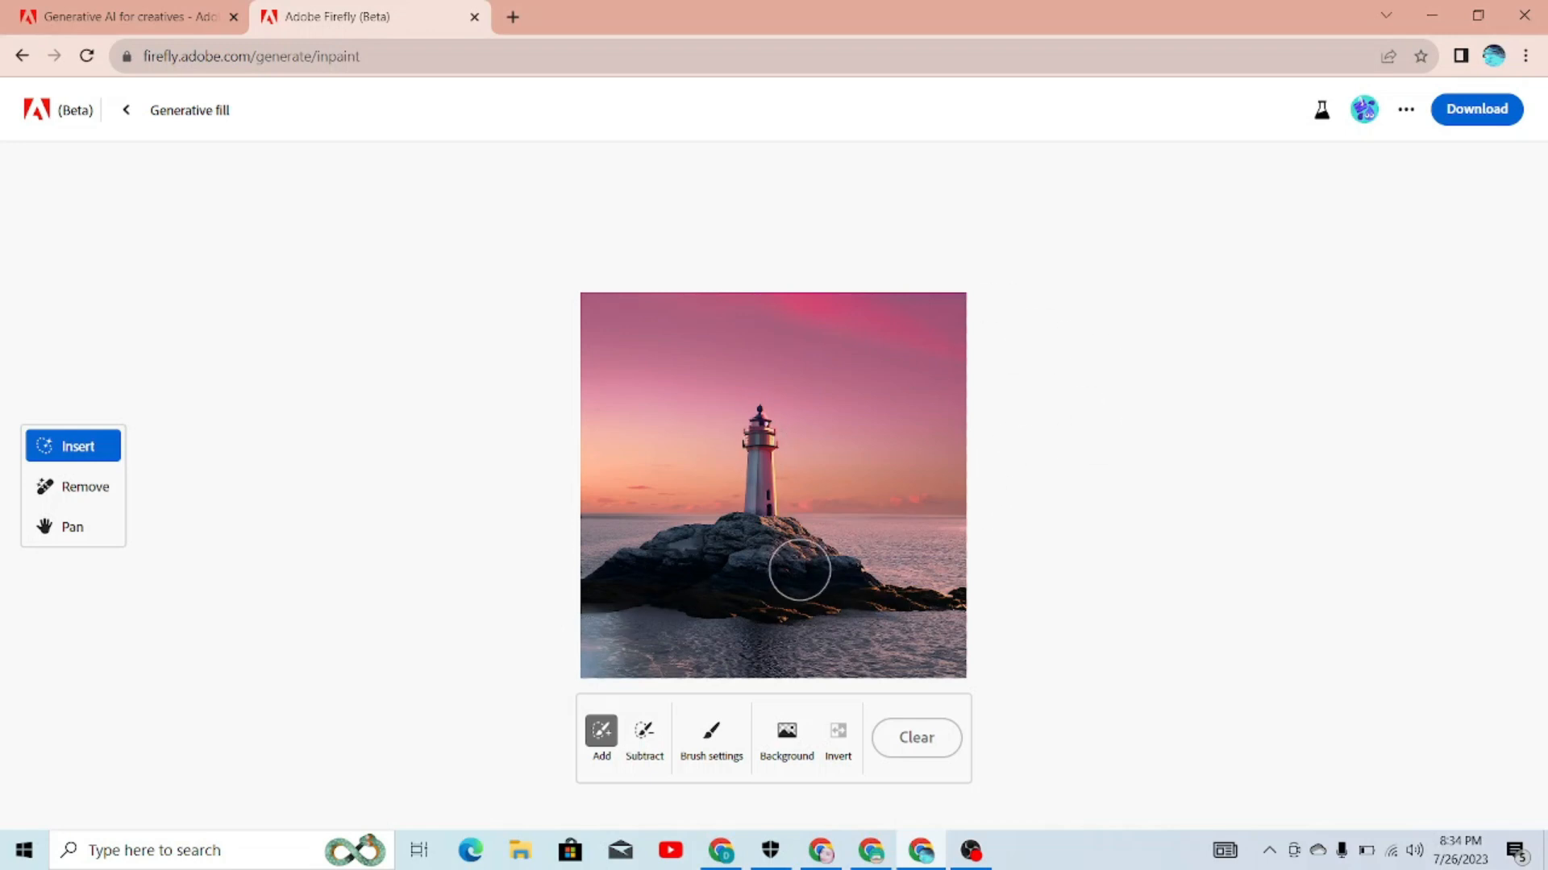
Mask out the background around the lighthouse and its rock, and switch to inserting new content.
left_click(85, 500)
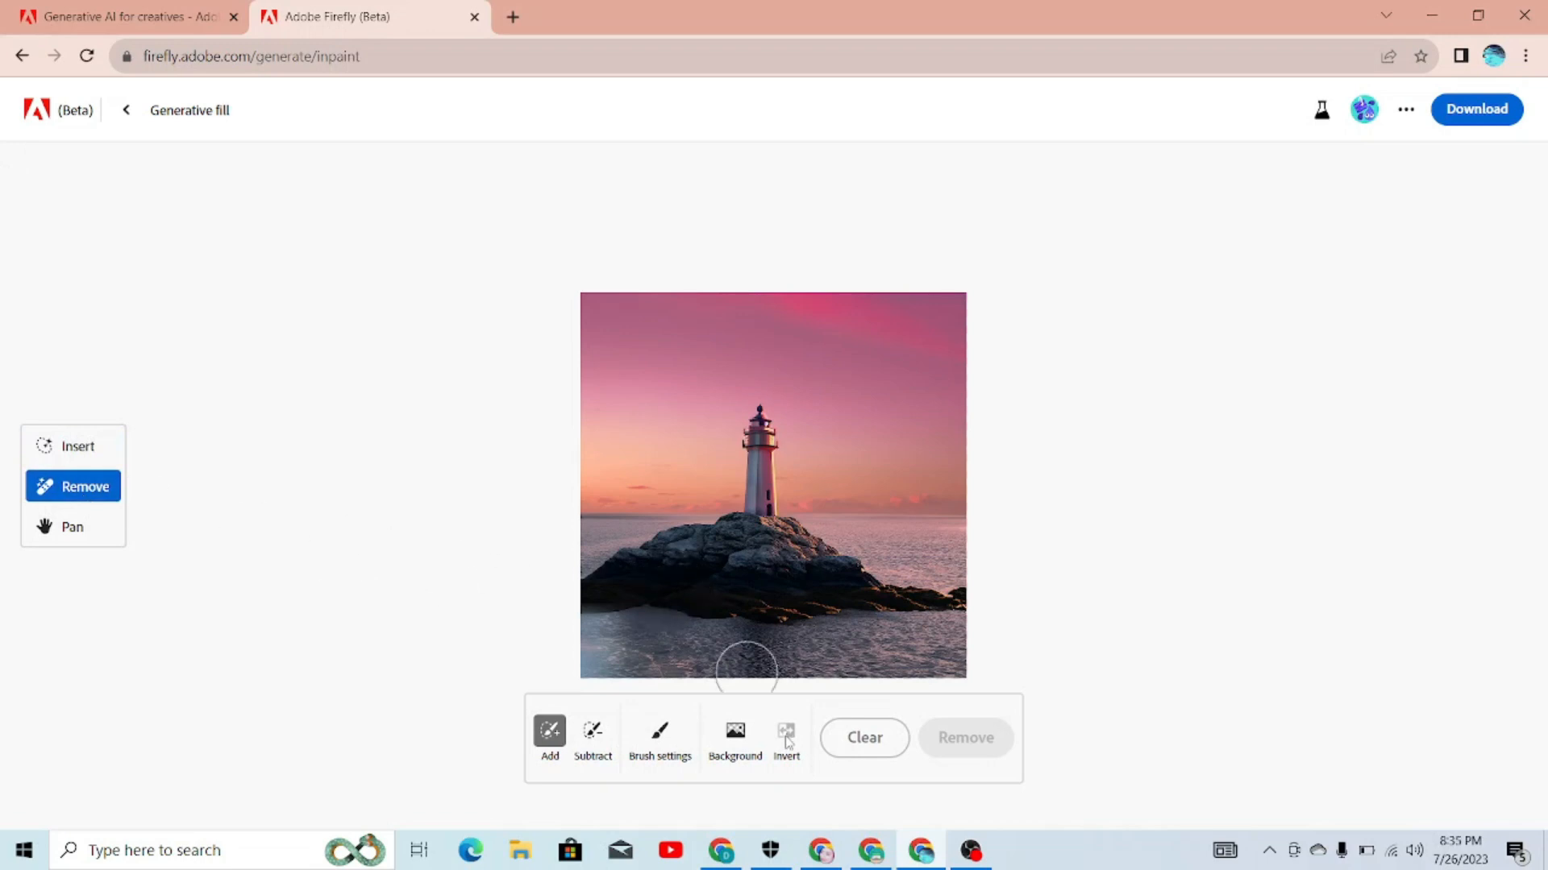
left_click(731, 752)
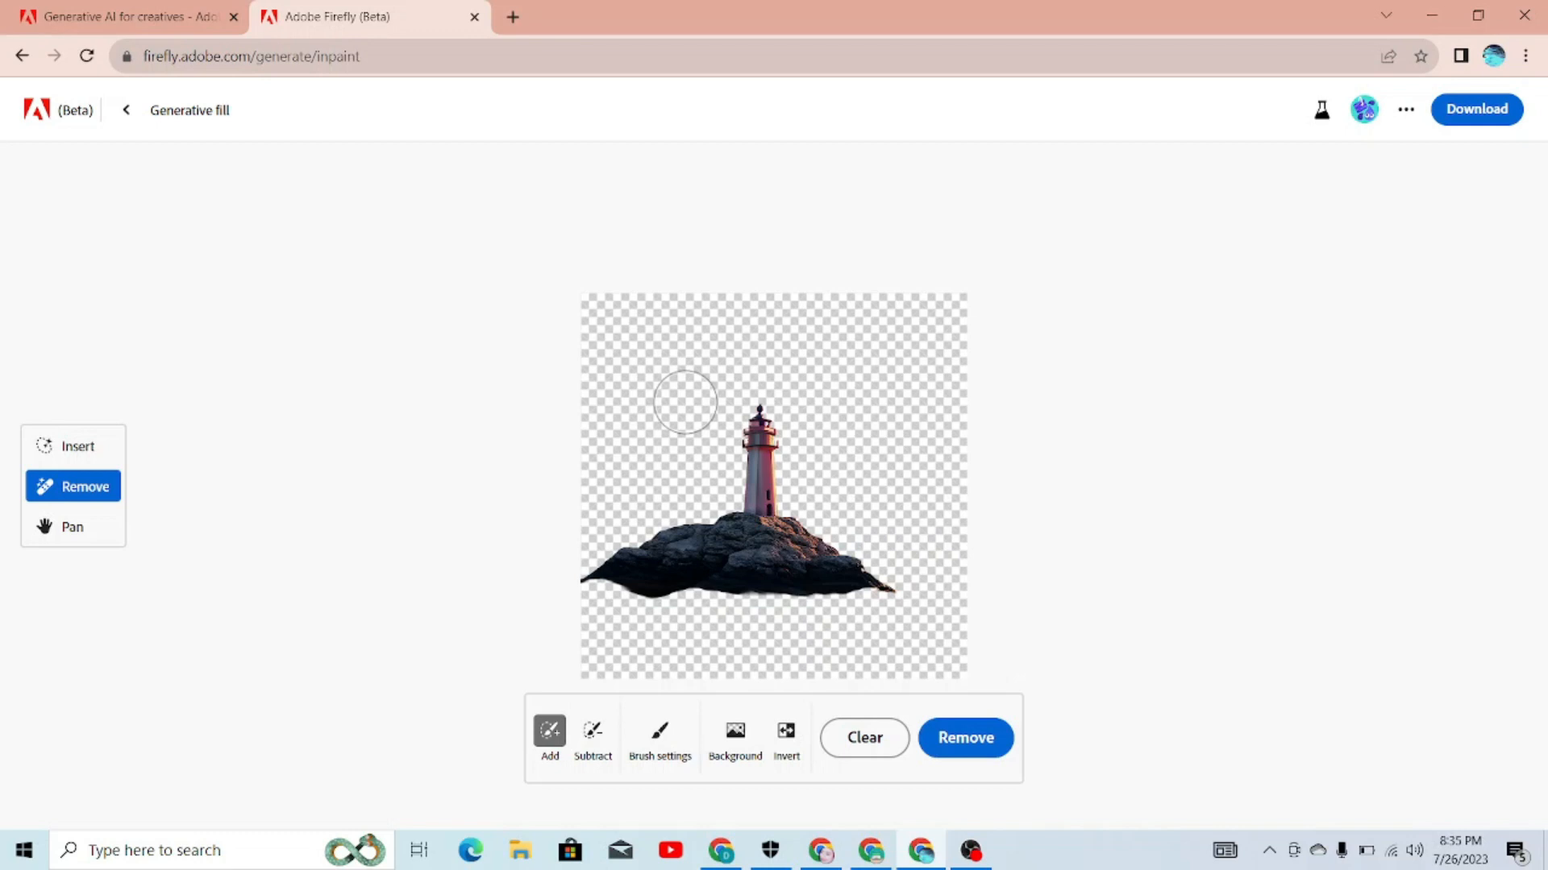
left_click(77, 458)
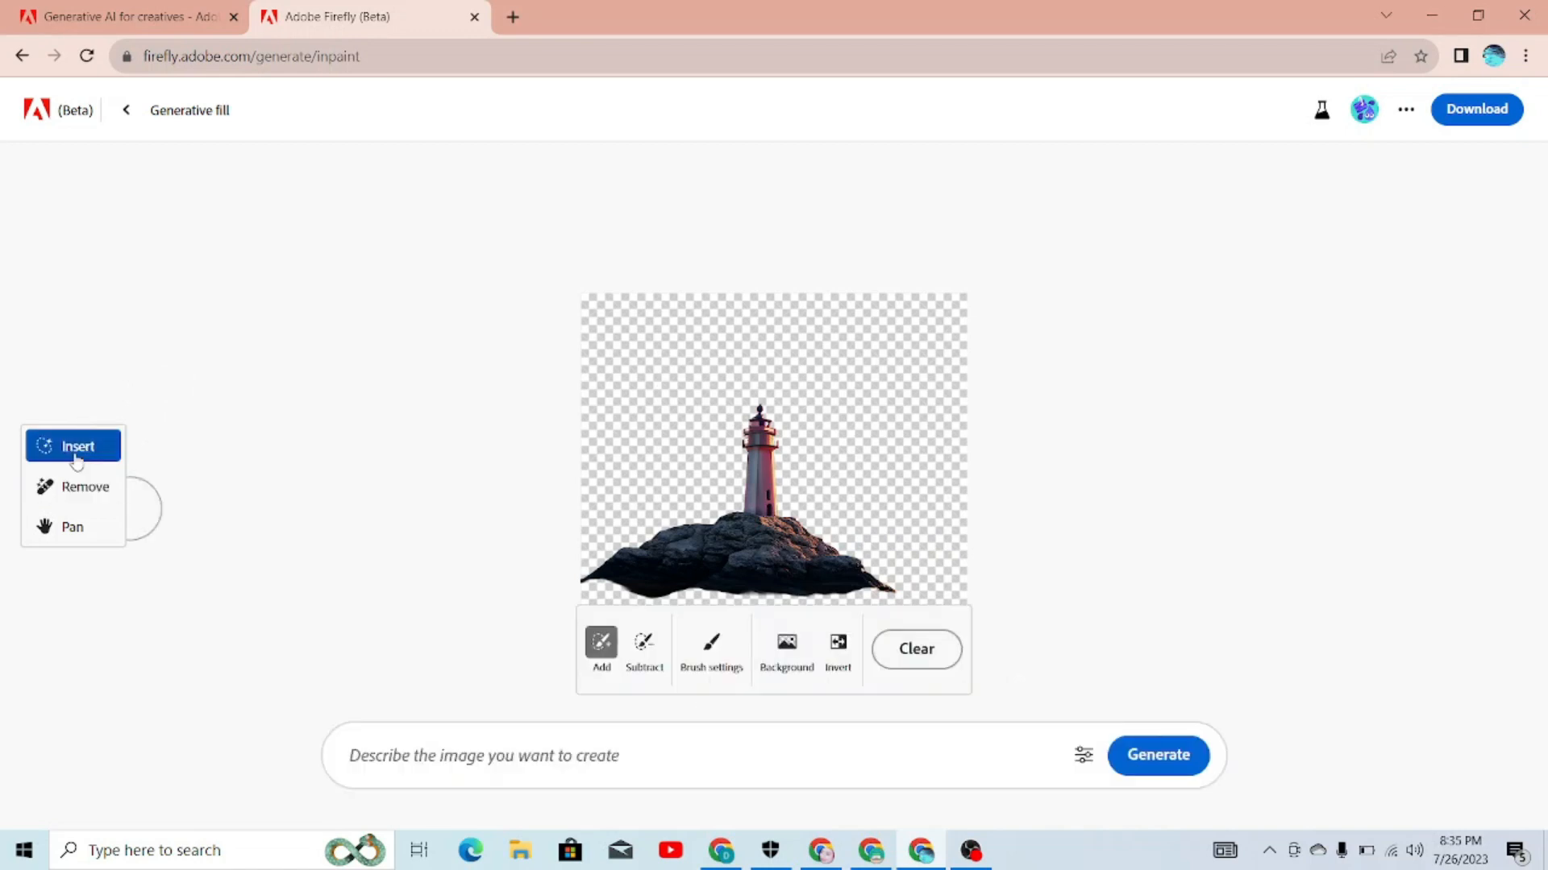
Generate a fill for the masked background from the prompt "dark sky full of stars with ocean".
left_click(630, 768)
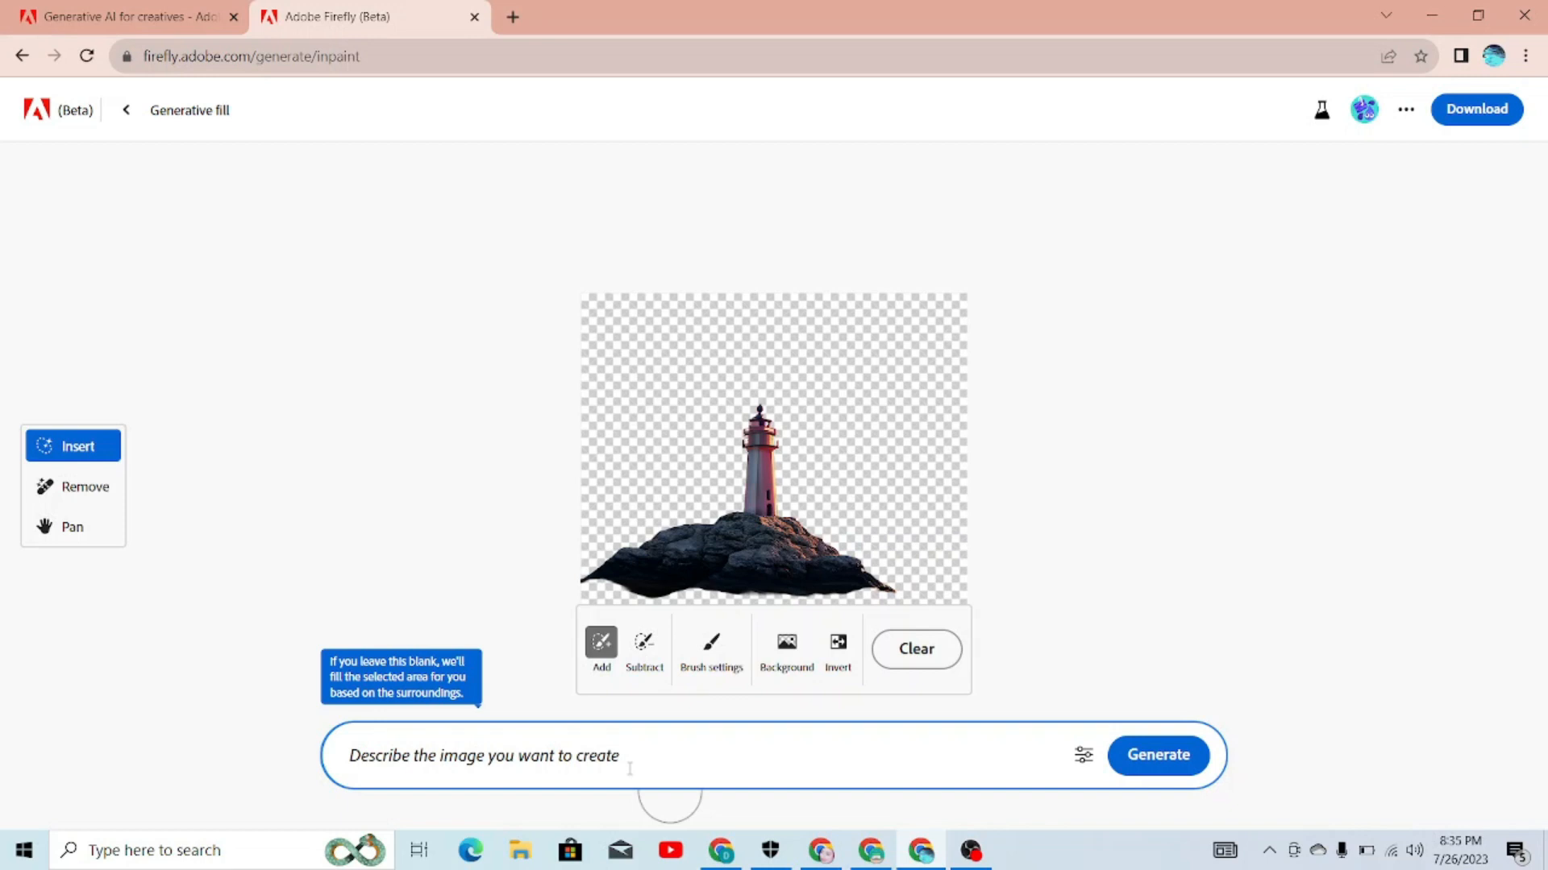
type("dark sky")
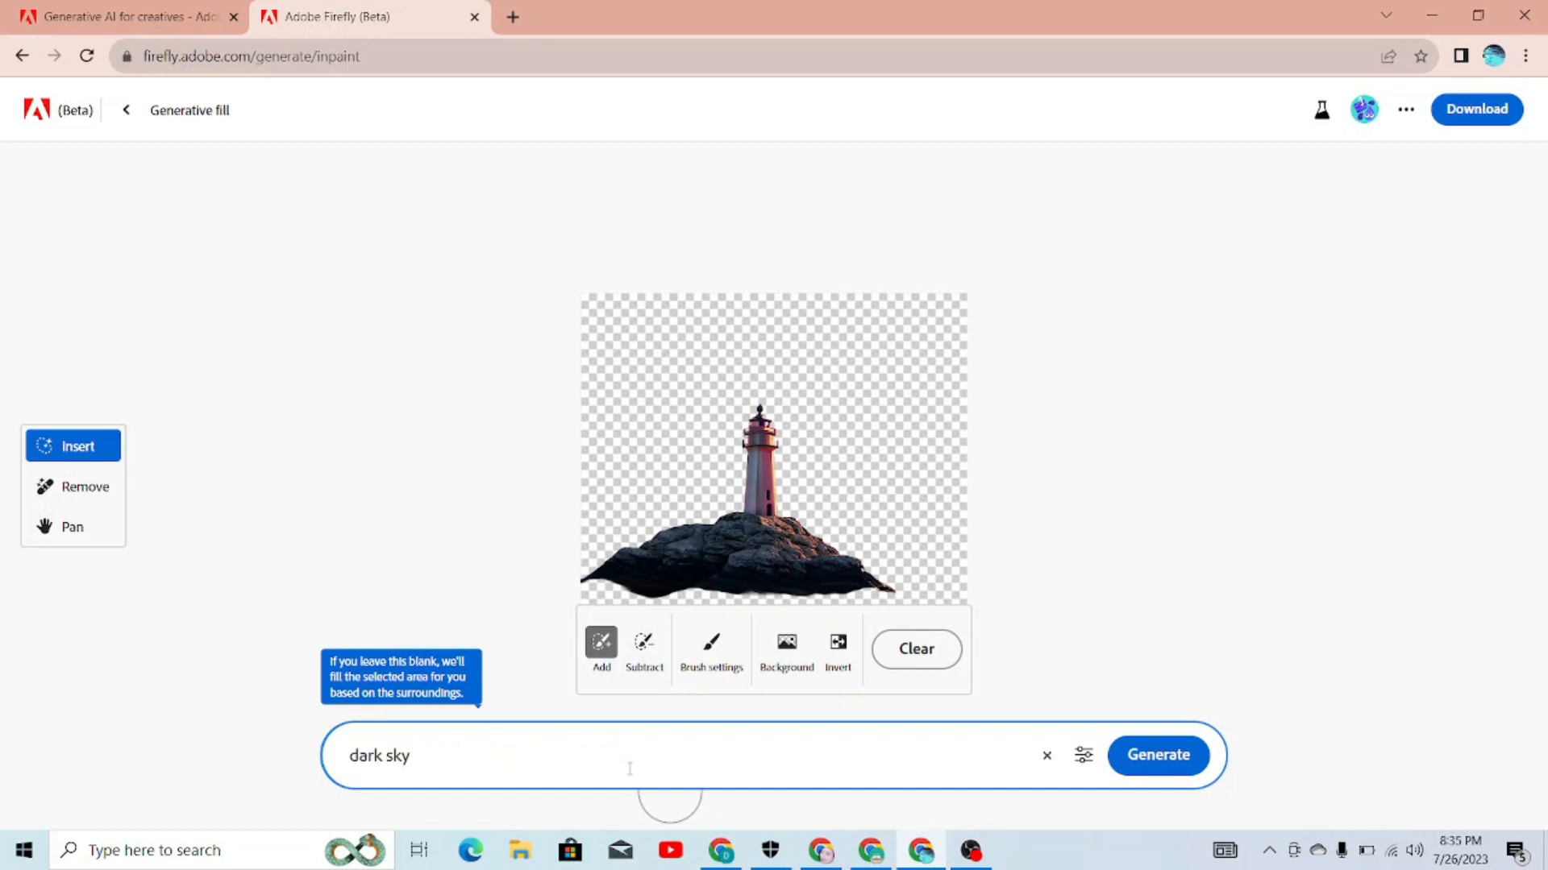
type(" with ocean")
left_click(415, 755)
type("full of star")
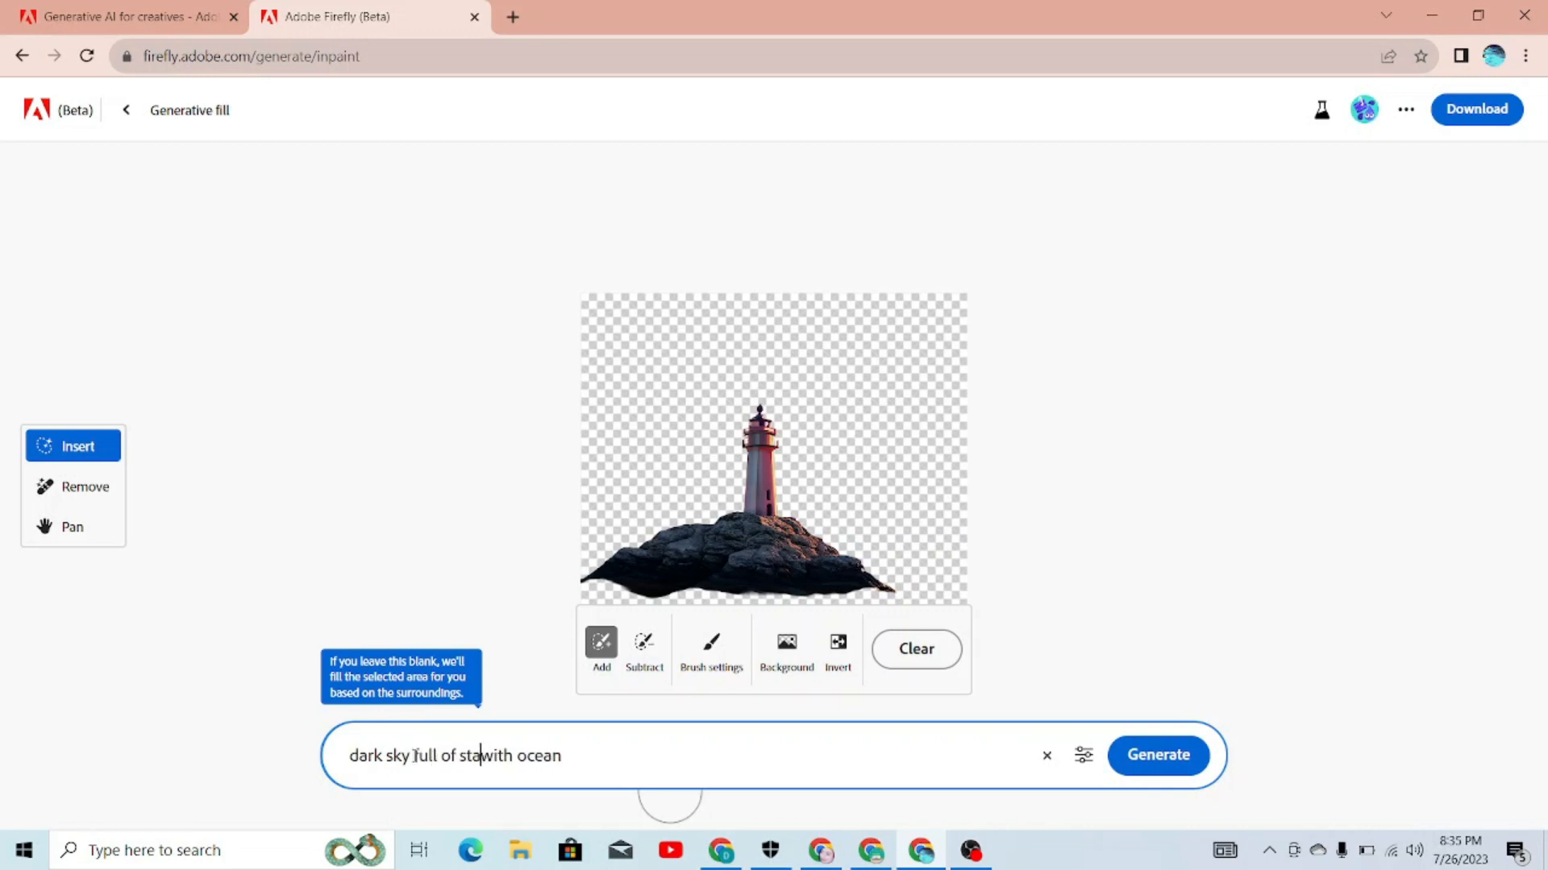
type("s")
left_click(1151, 762)
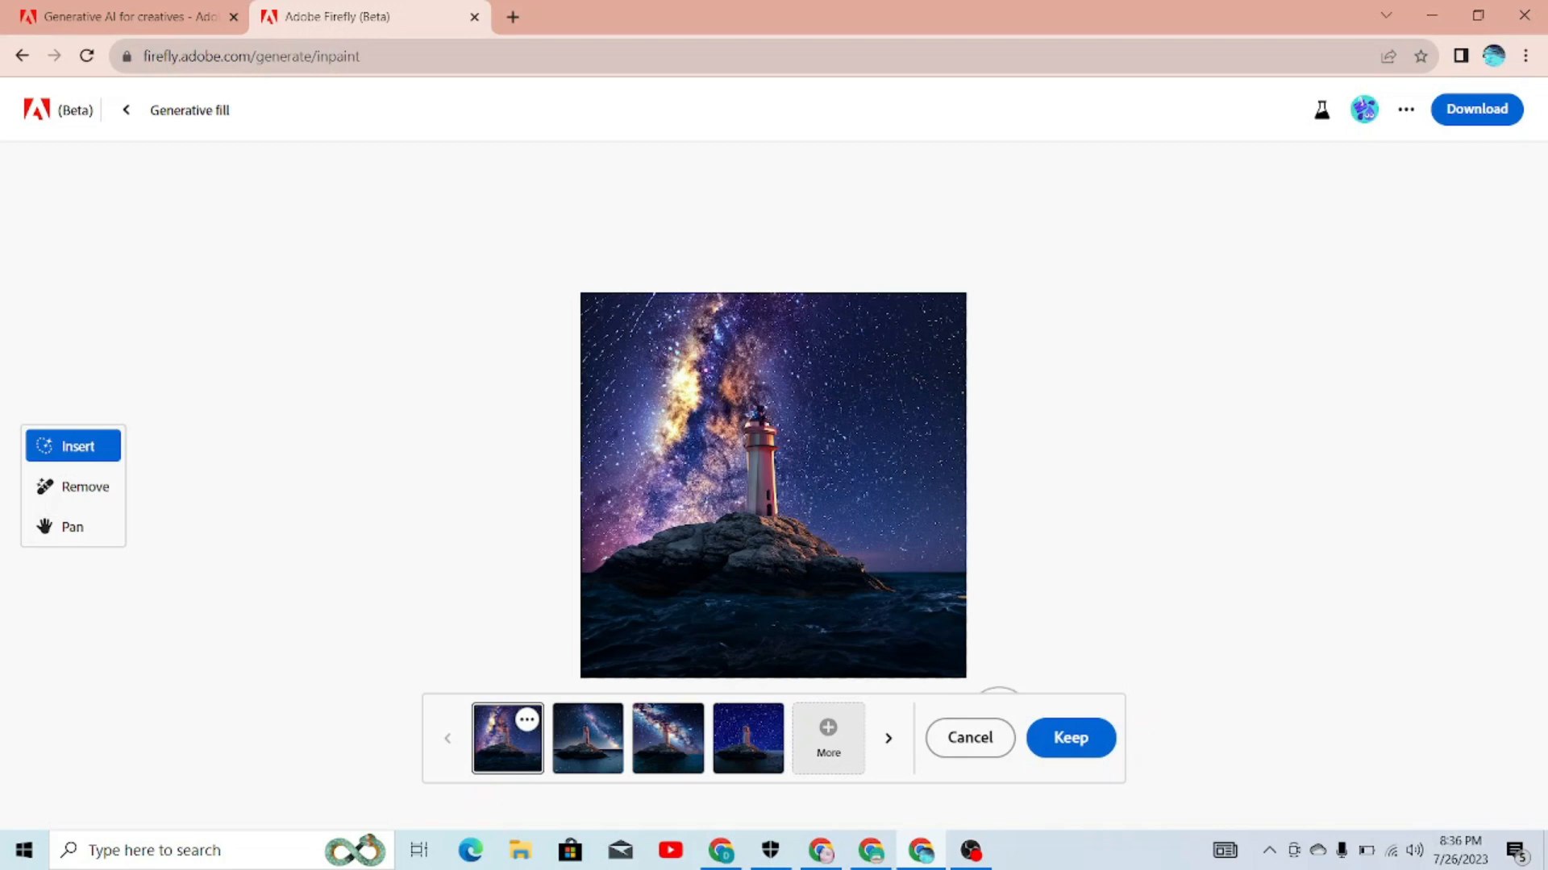
Preview the generated night-sky variations of the lighthouse and keep the second one.
left_click(586, 737)
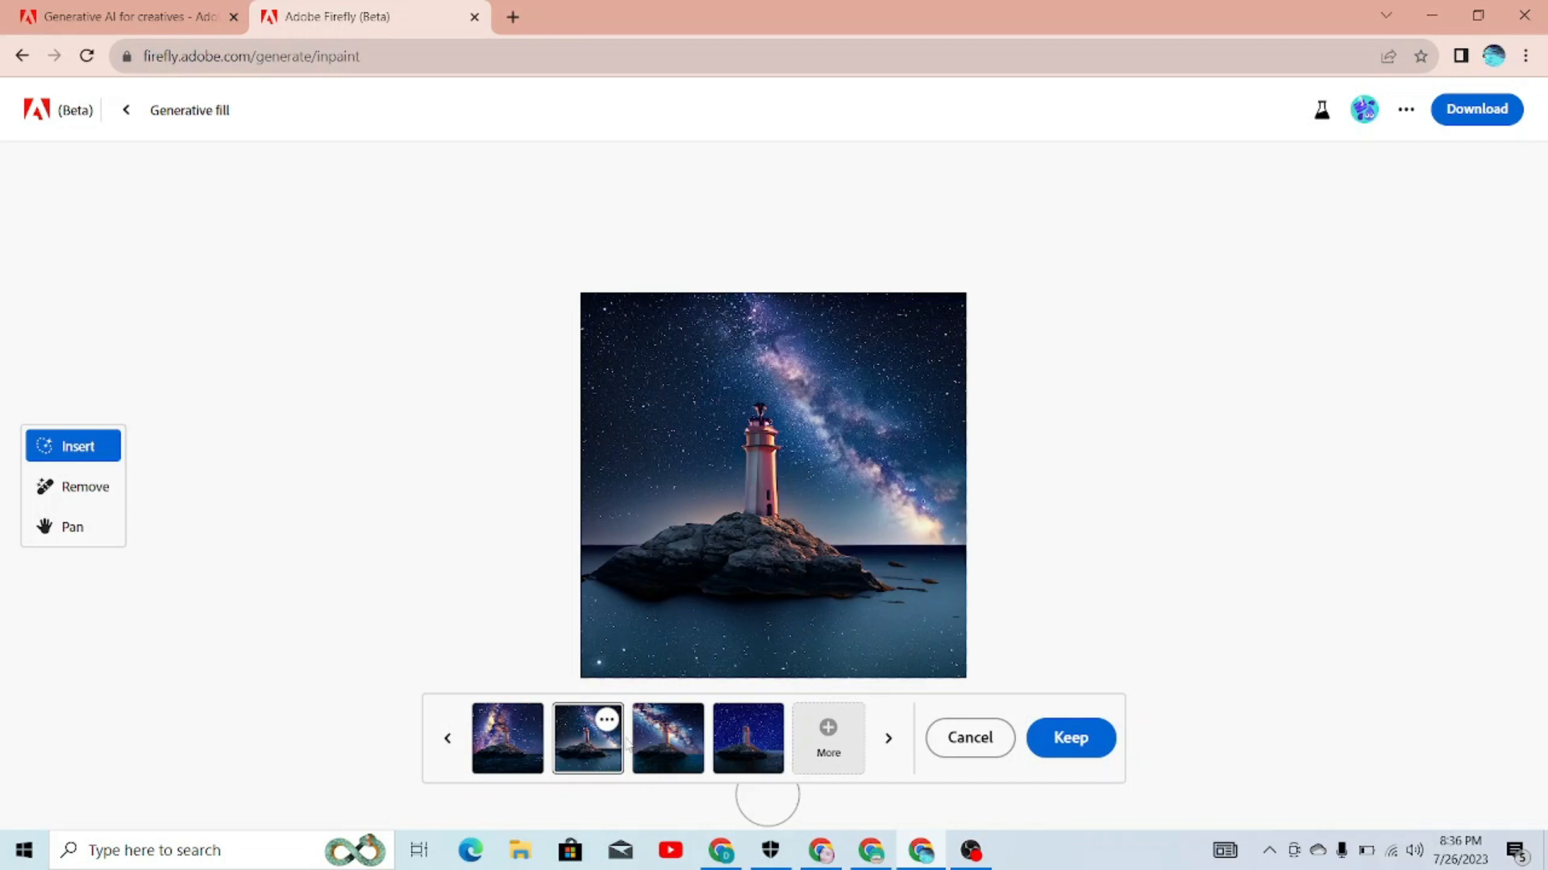
left_click(668, 750)
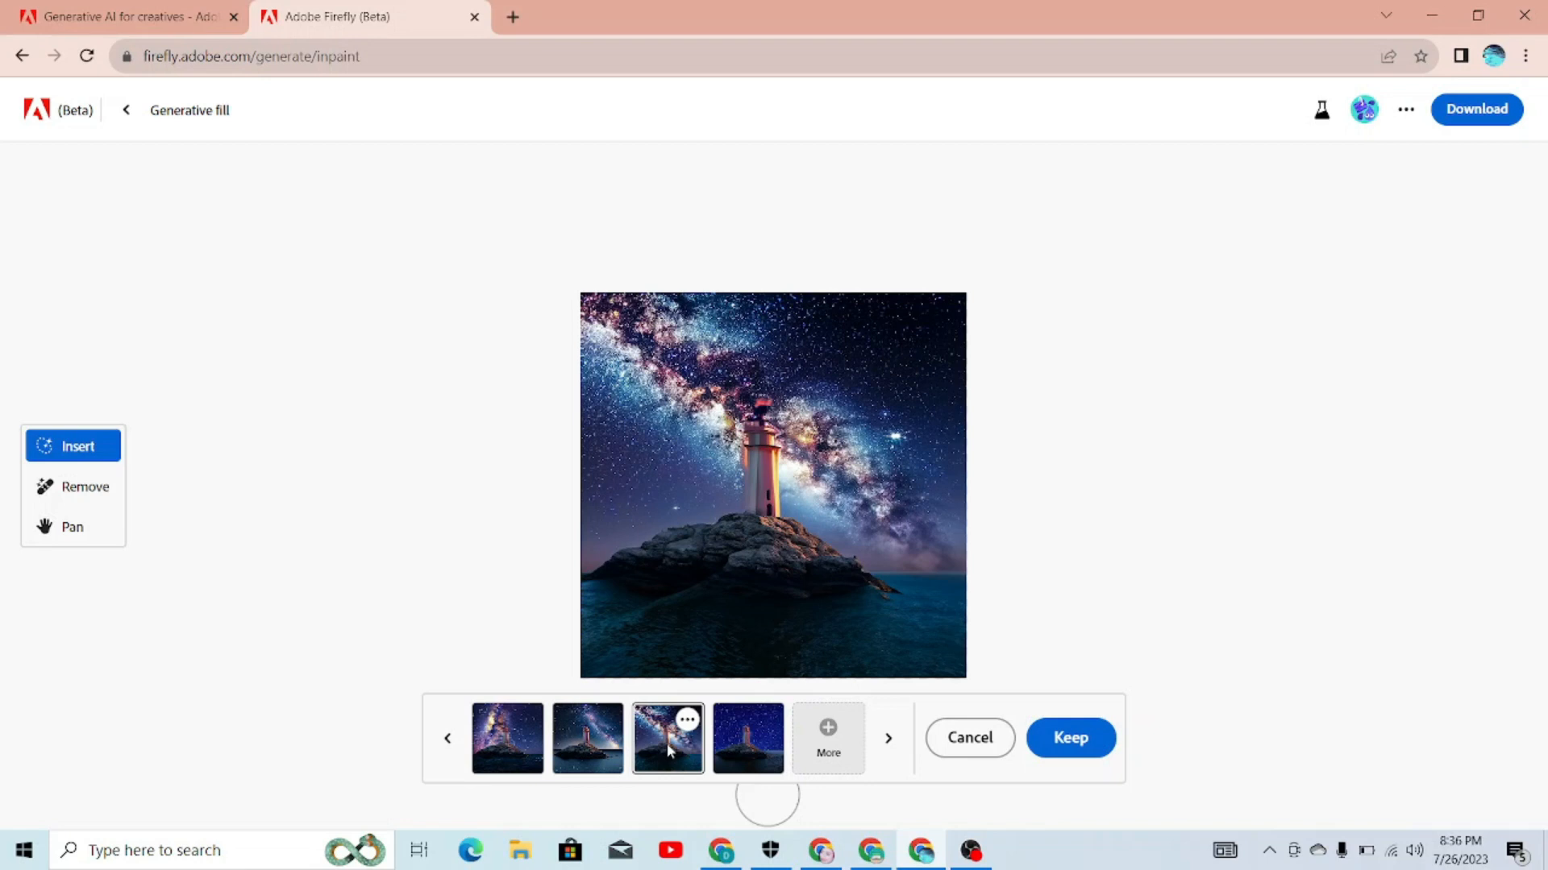
left_click(730, 743)
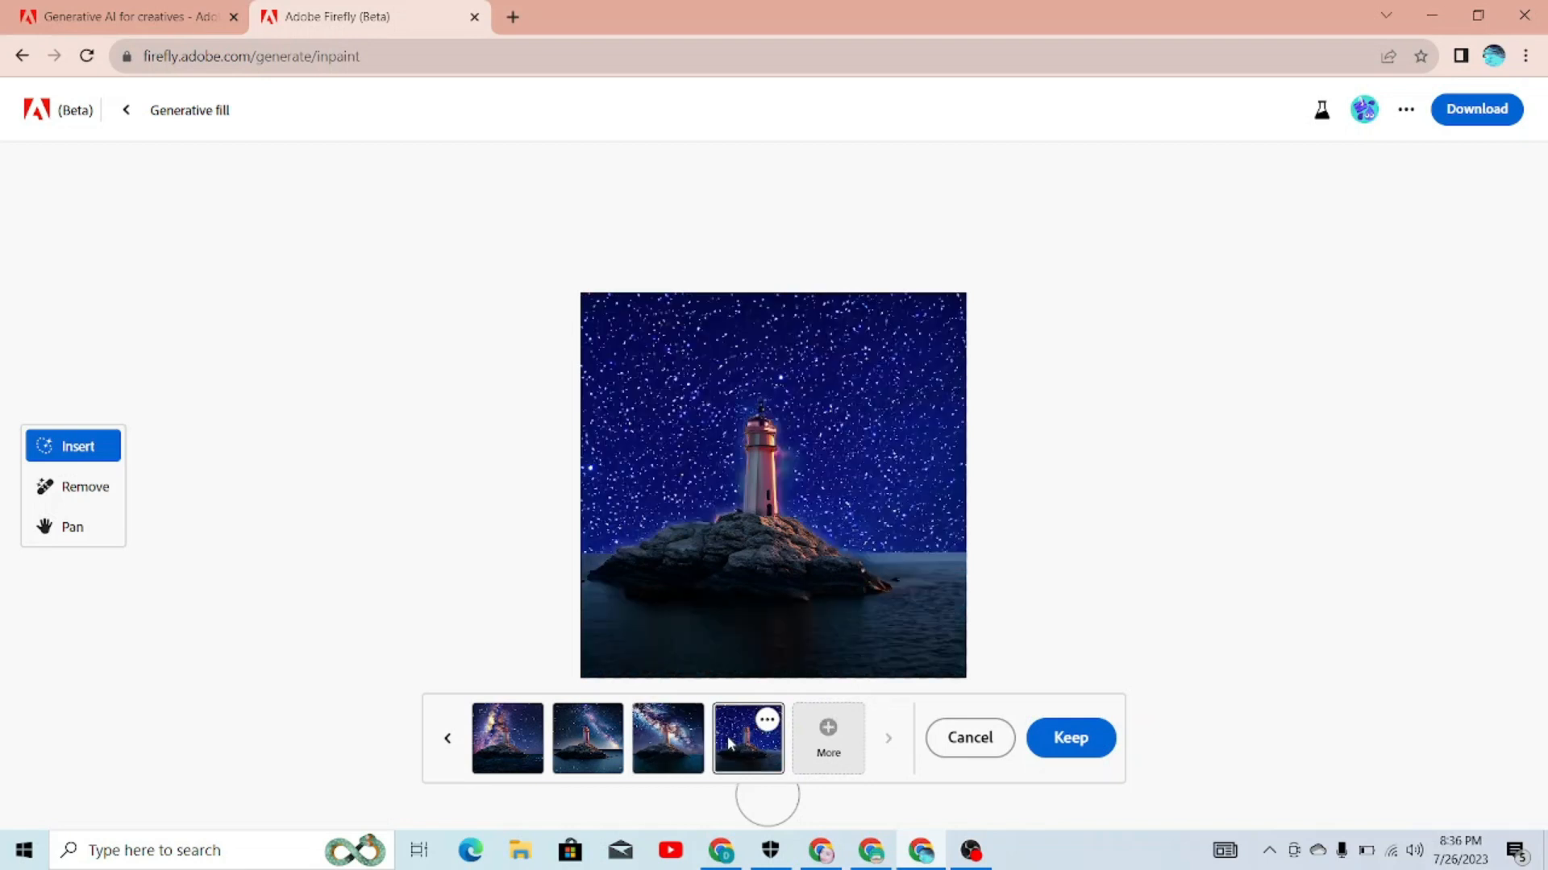
left_click(591, 736)
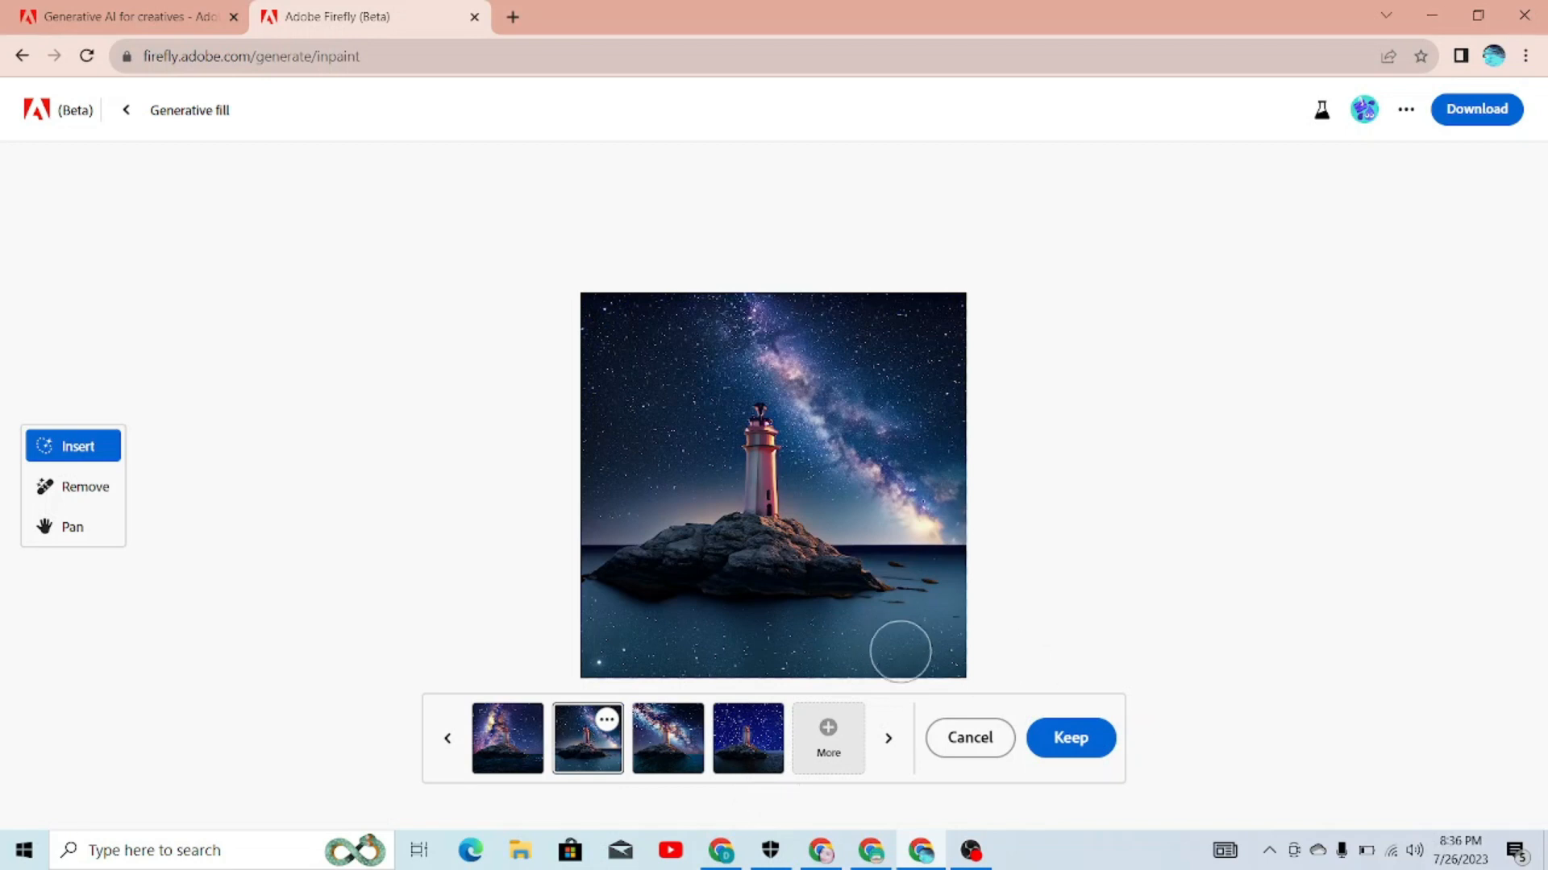
left_click(1068, 740)
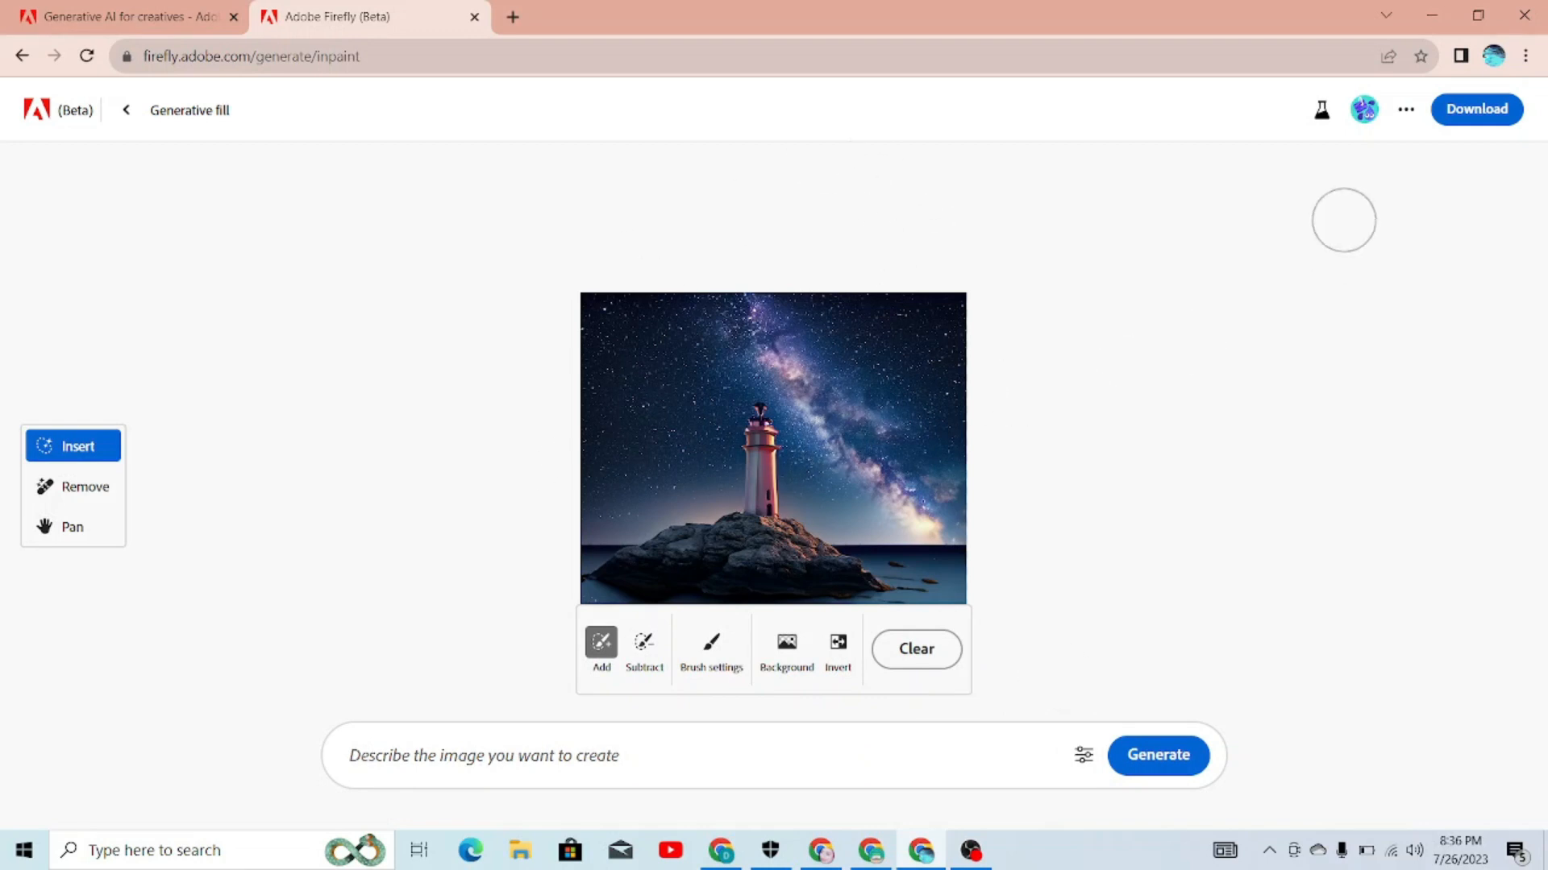
Download the lighthouse image, accepting the Content Credentials notice and choosing not to show it again.
left_click(1483, 113)
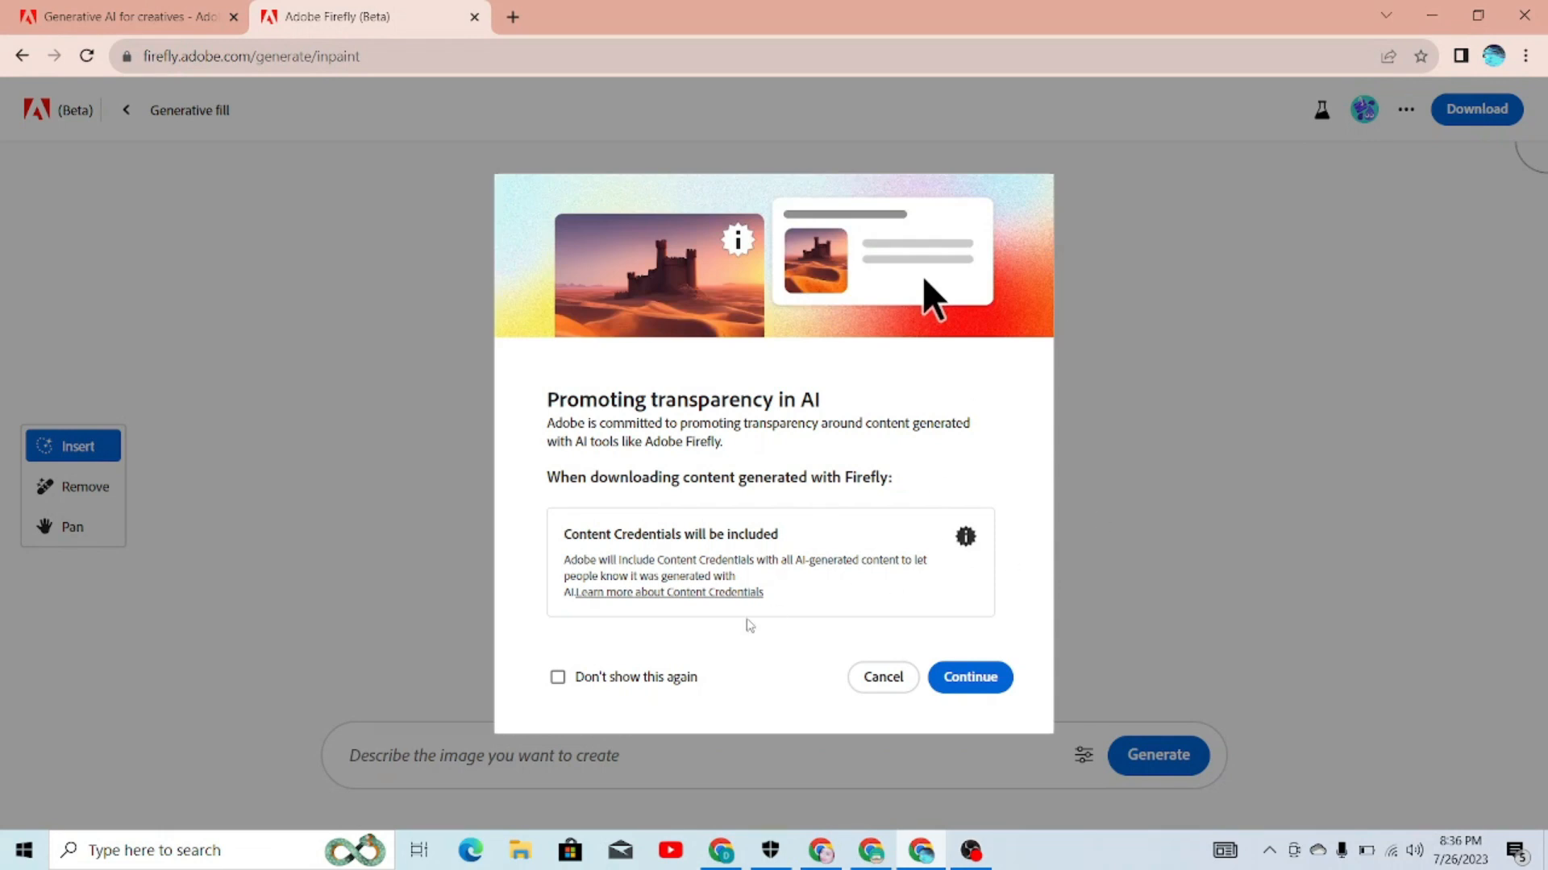
left_click(643, 681)
left_click(971, 677)
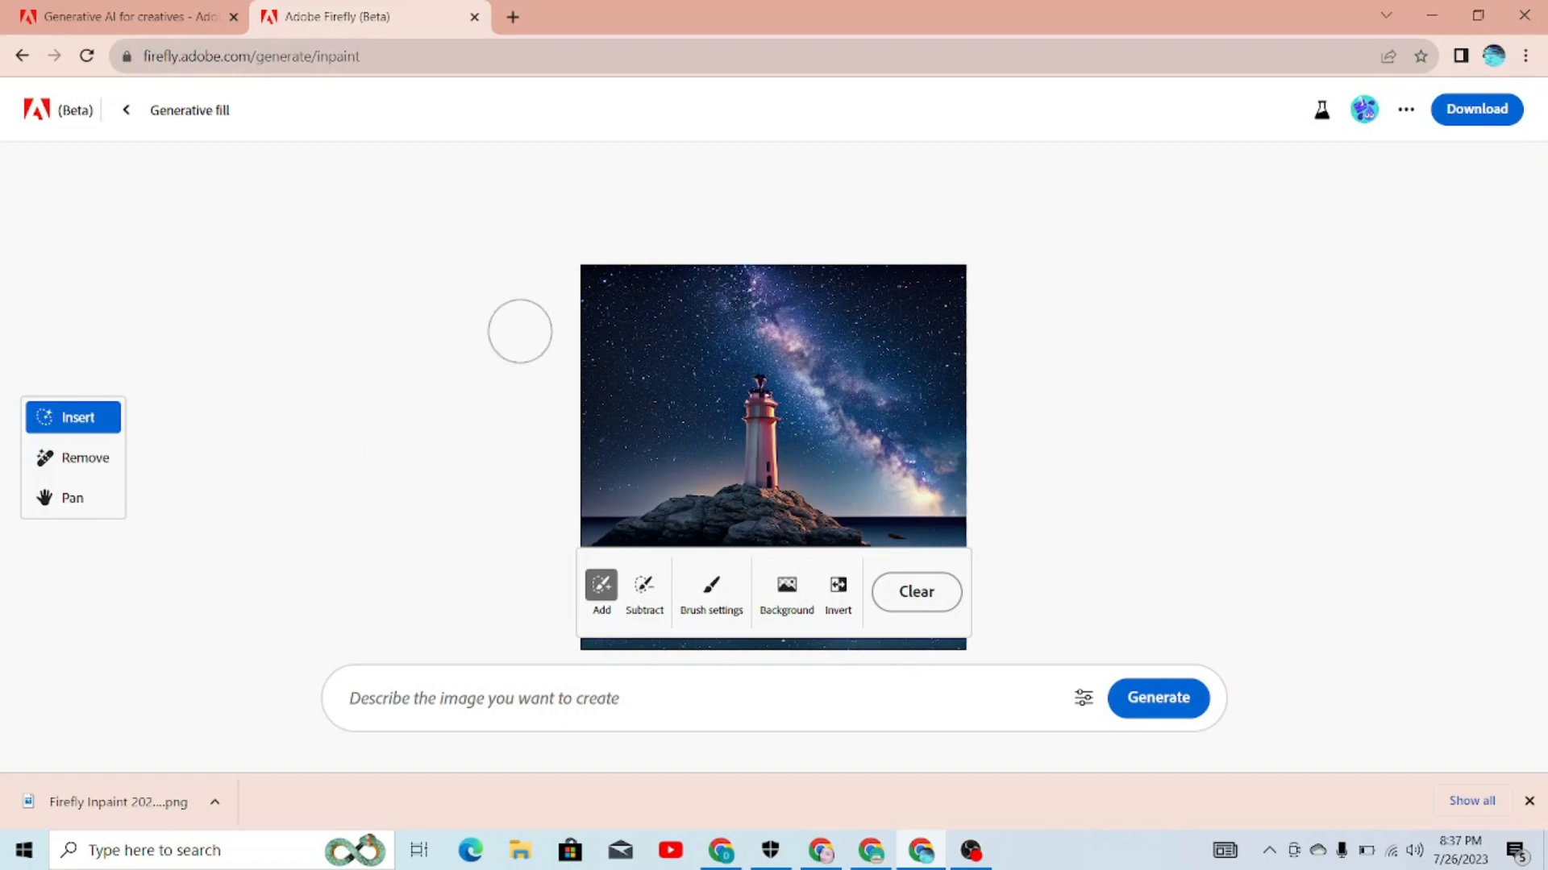
Return to the Firefly home page, open the Text effects tool and browse its sample letter styles.
left_click(126, 112)
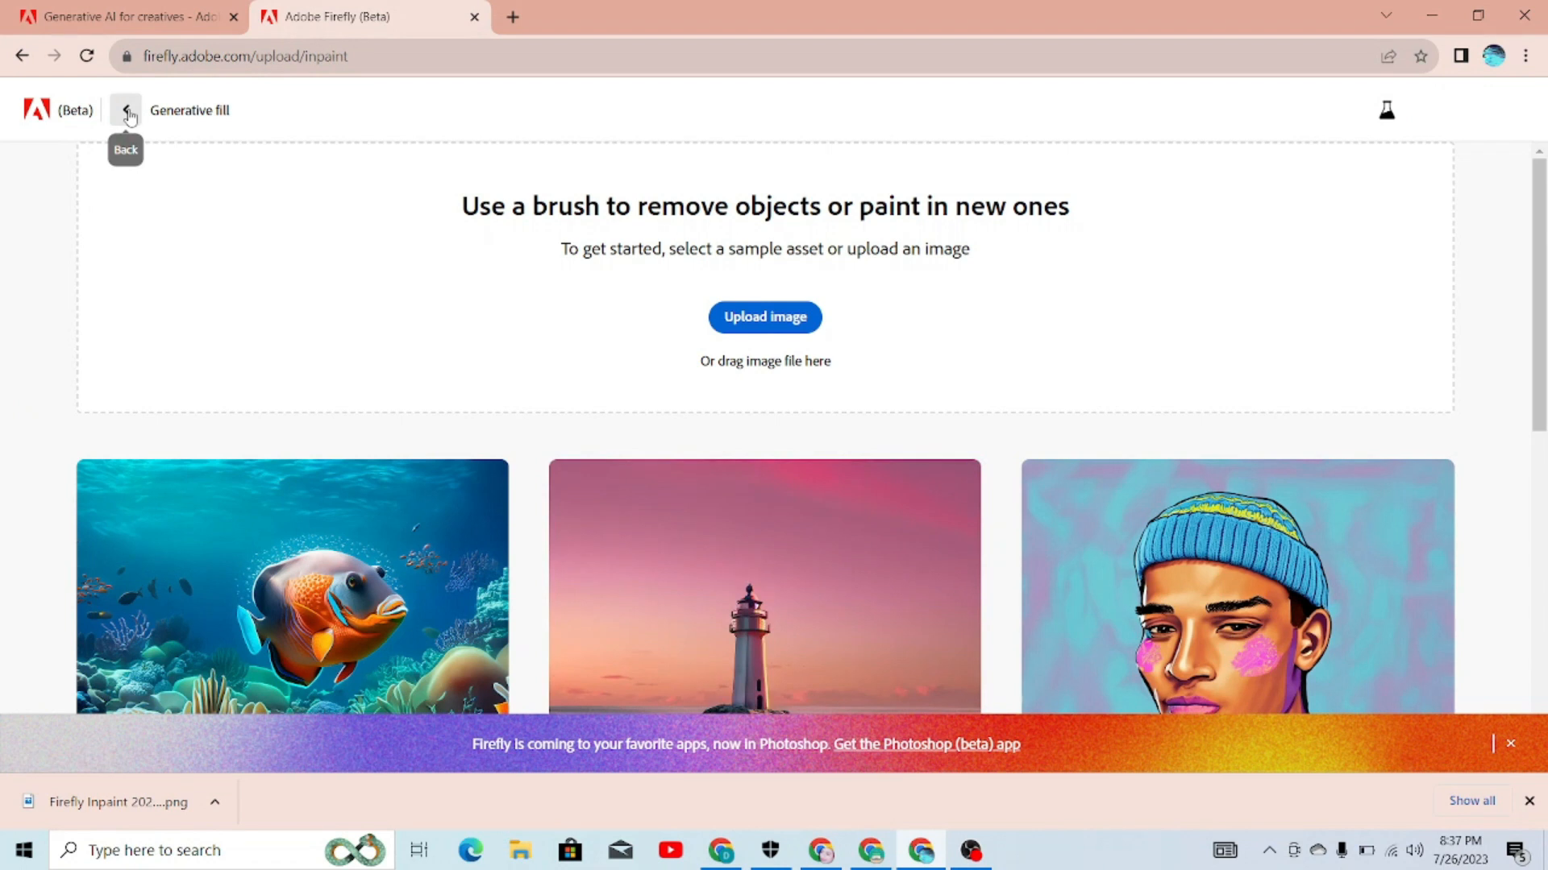
left_click(129, 117)
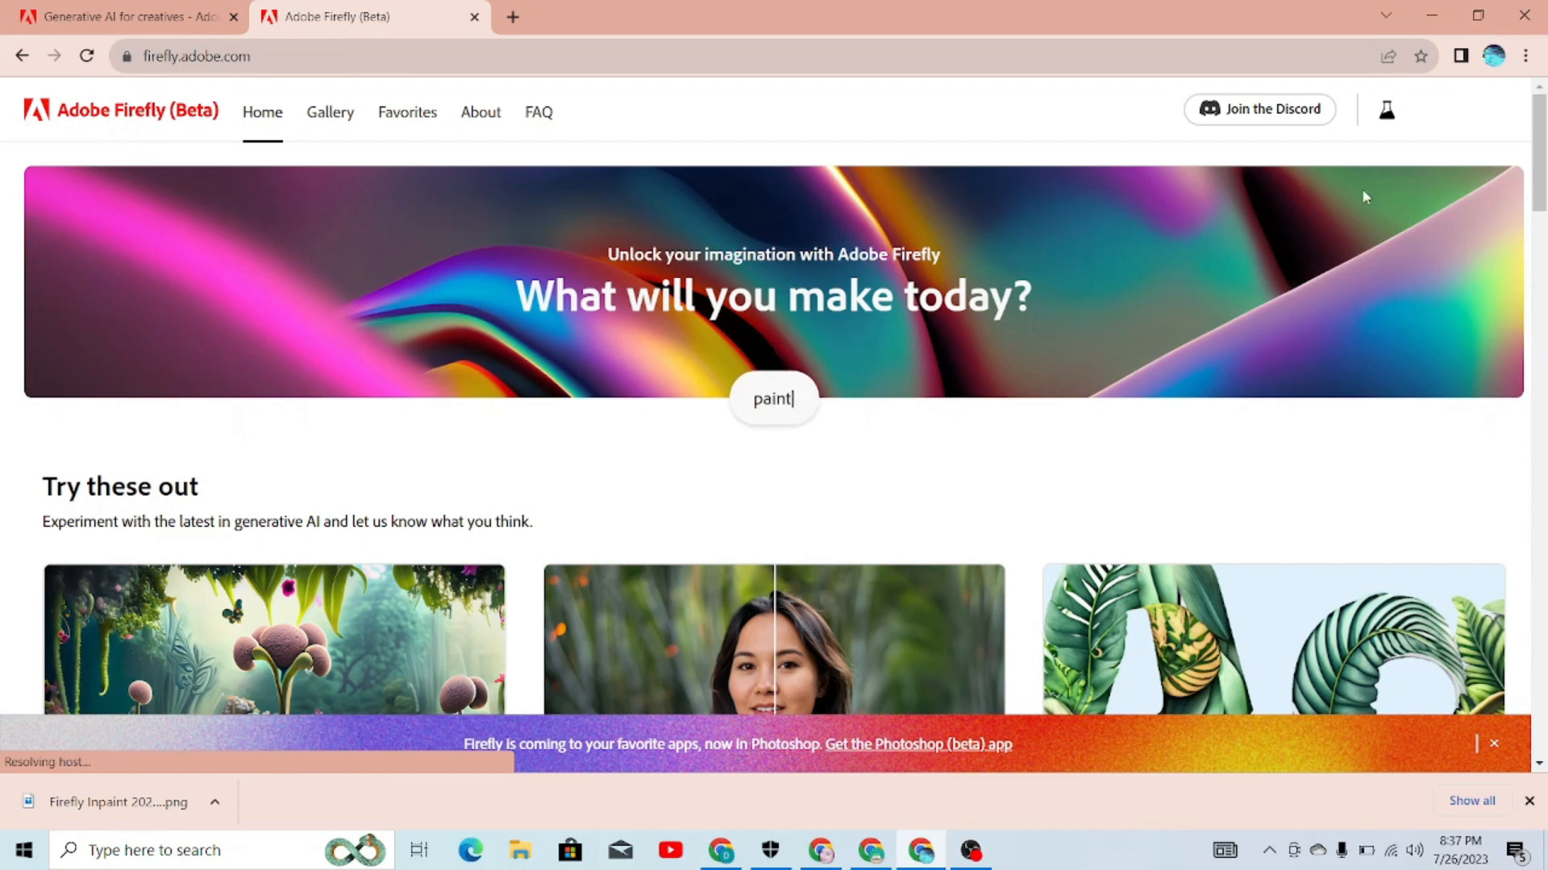
left_click_drag(1544, 186, 1545, 240)
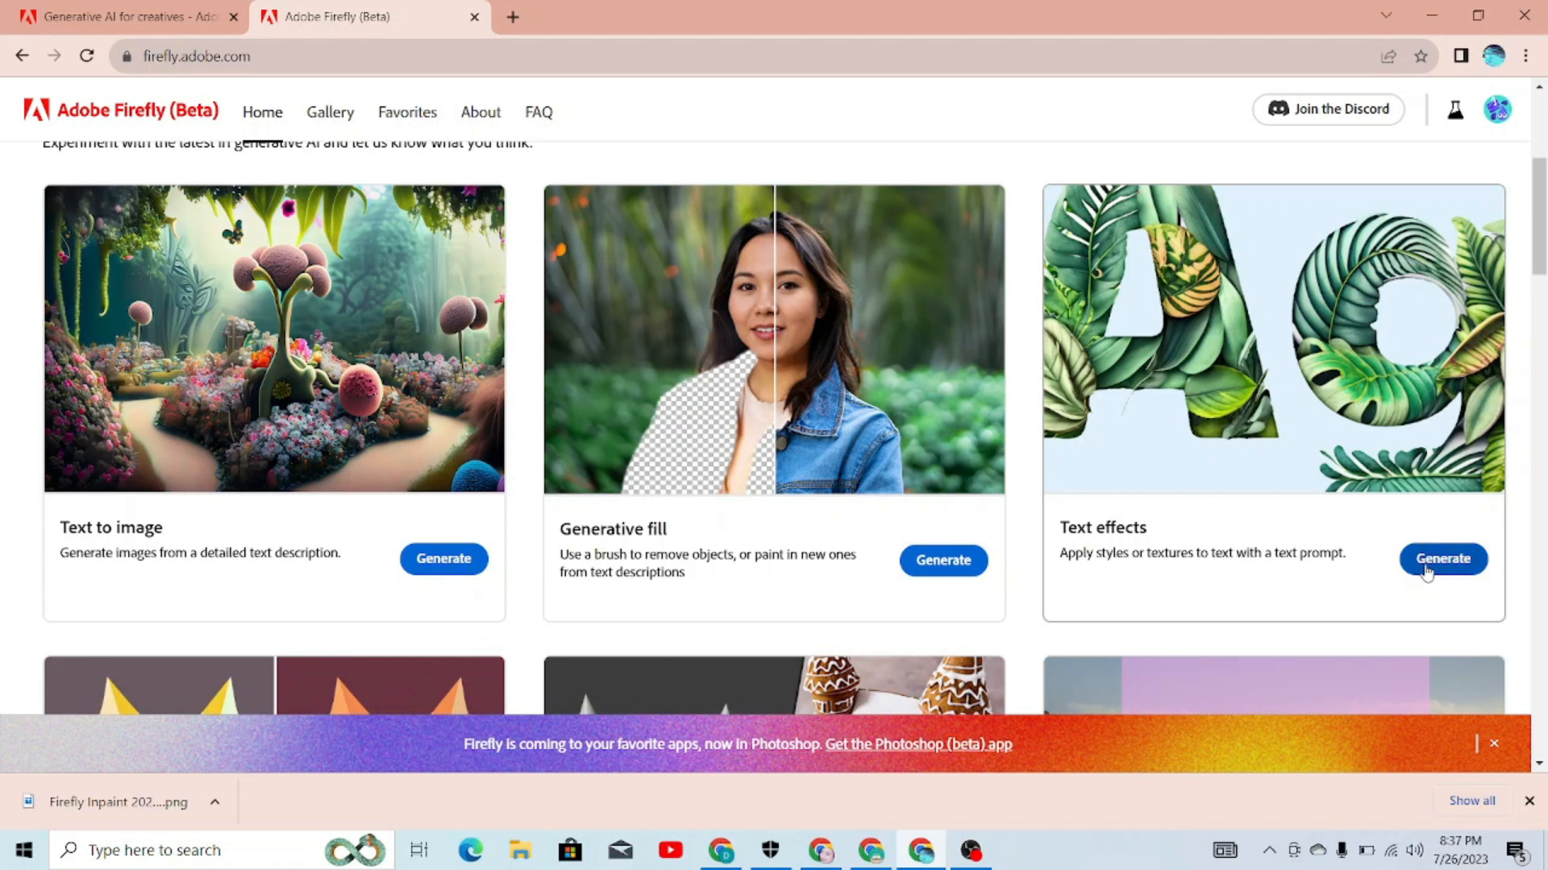
left_click(1427, 572)
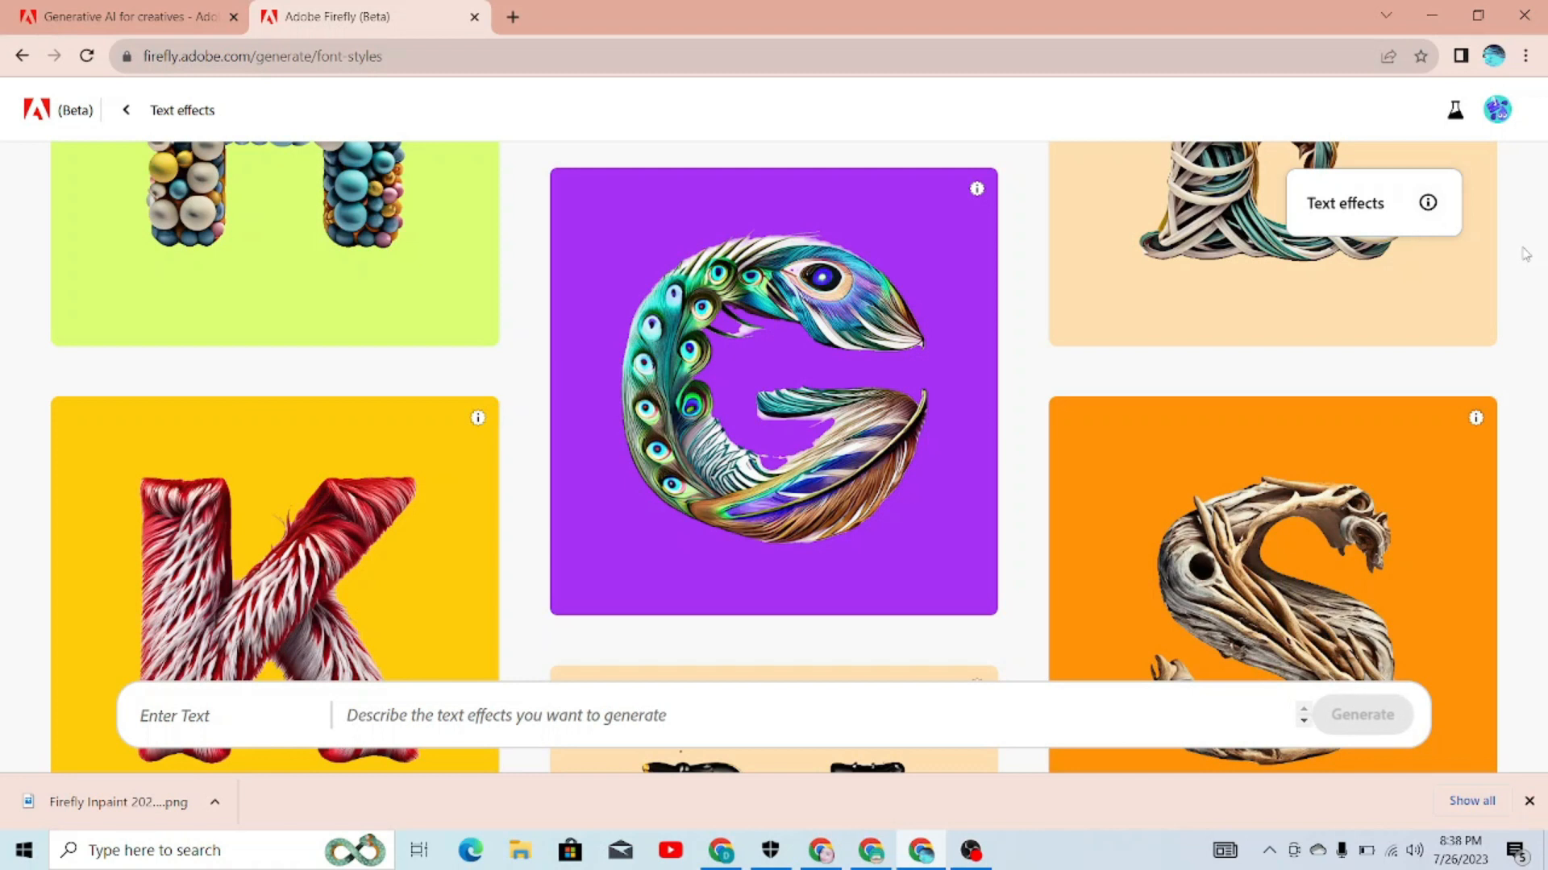
mouse_move(713, 278)
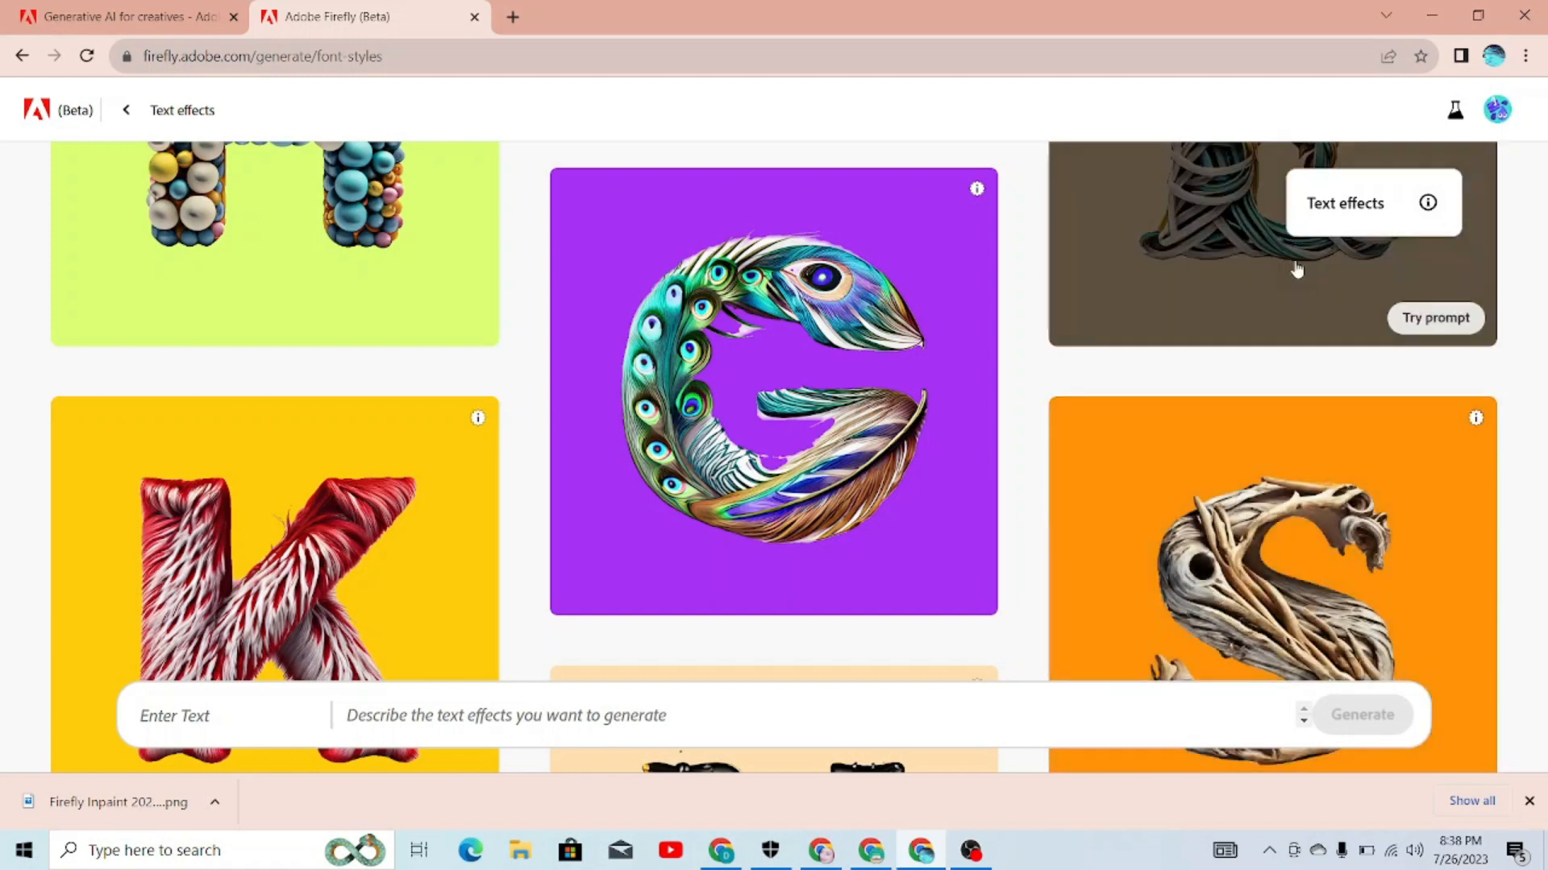
scroll(1543, 367, "down", 2)
scroll(1545, 366, "down", 8)
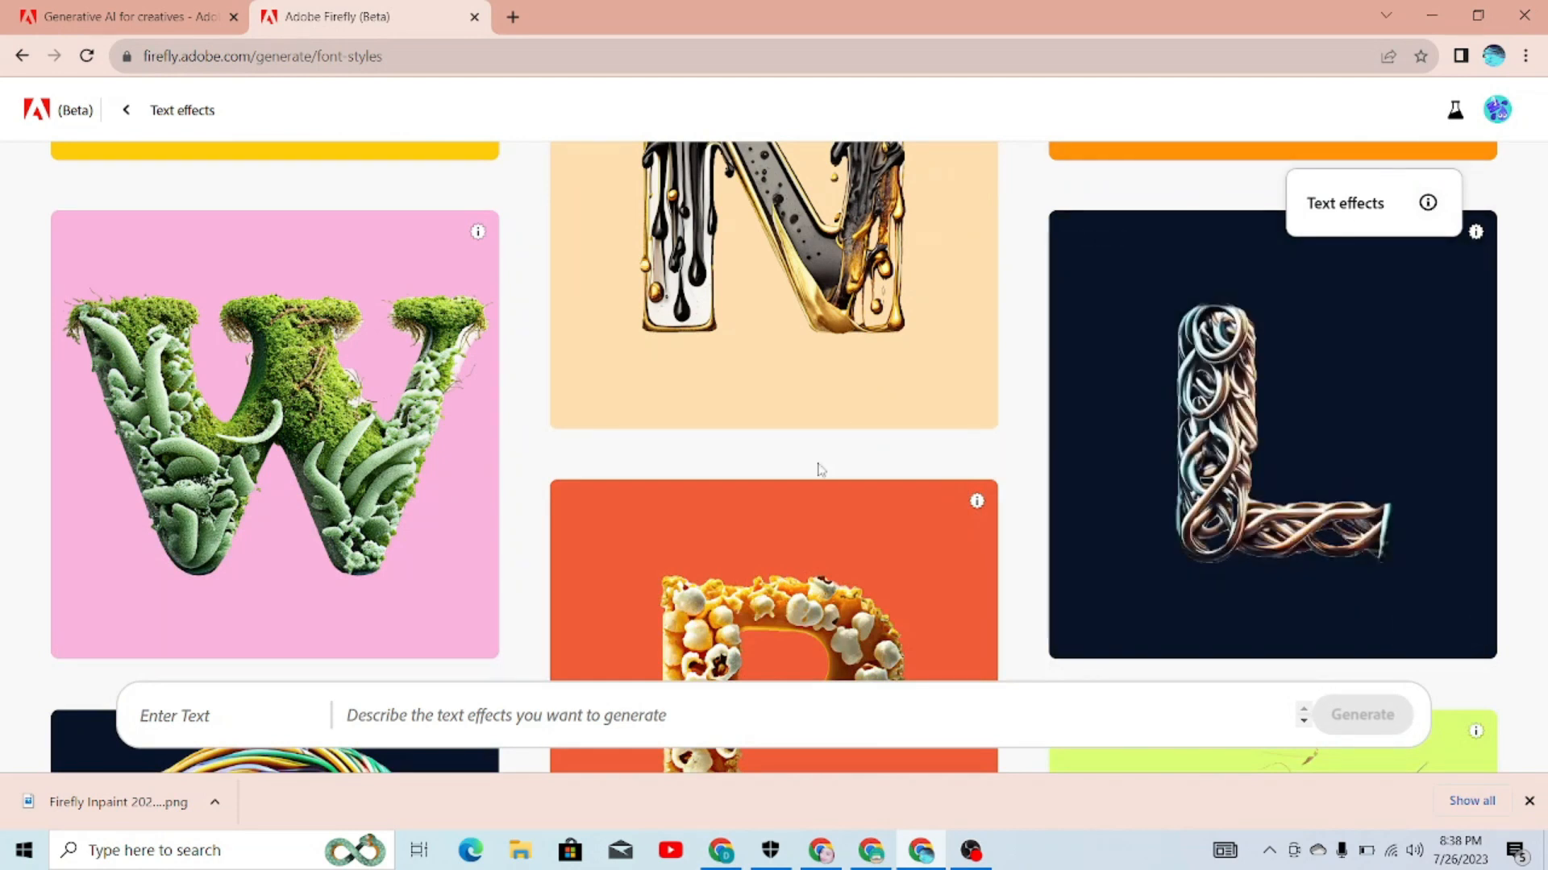
scroll(694, 536, "down", 6)
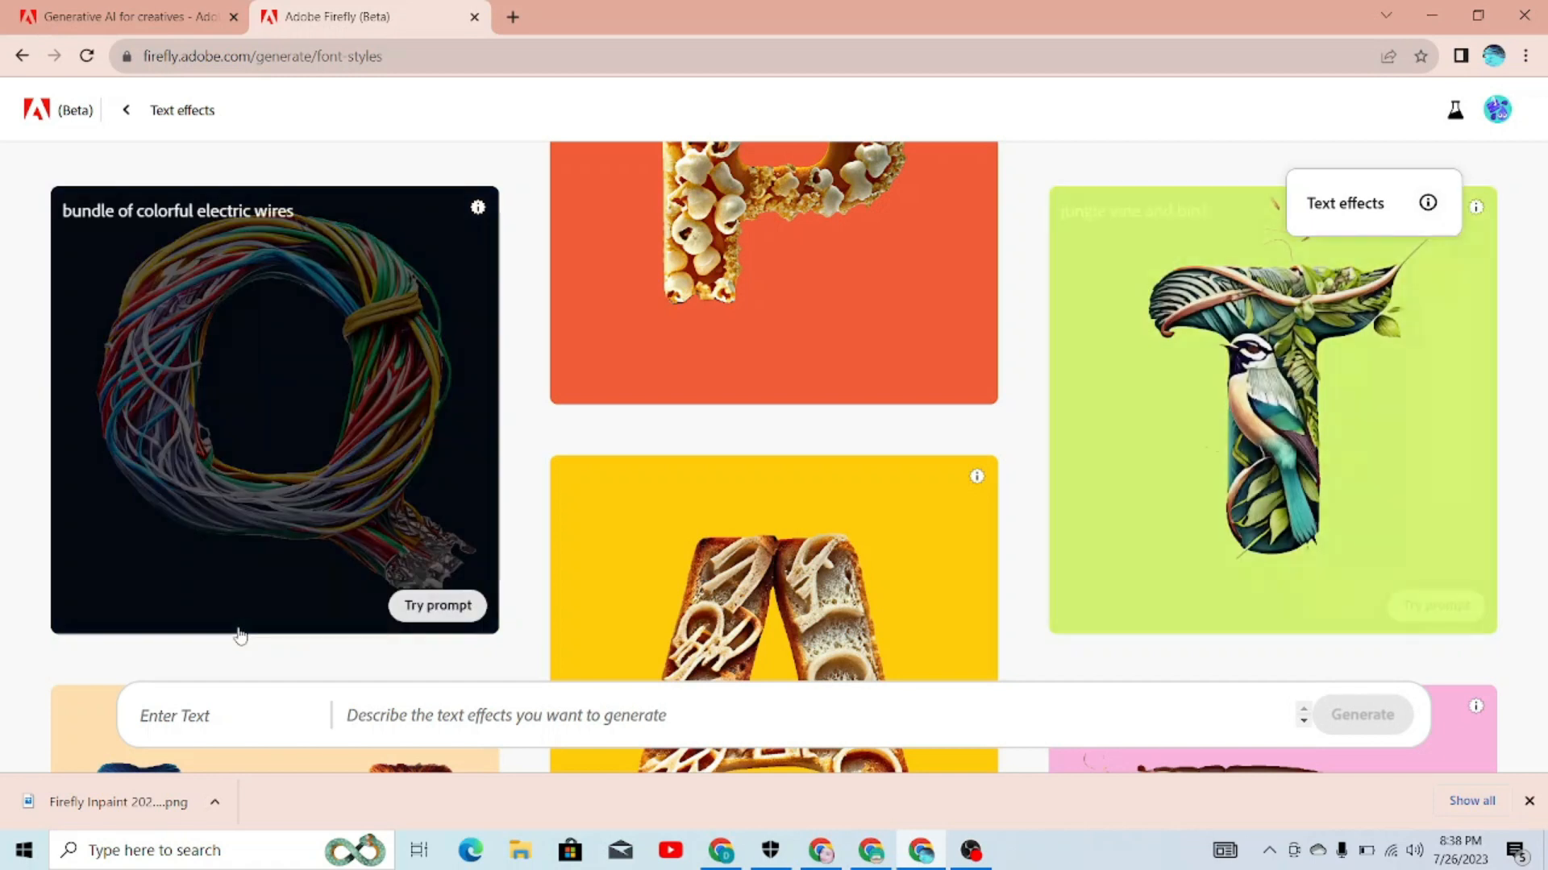
Generate a text effect for "Dr.IT Education" from the prompt "jungle vine and bird" and select the fourth variation.
left_click(193, 711)
type("Dr.IT Education")
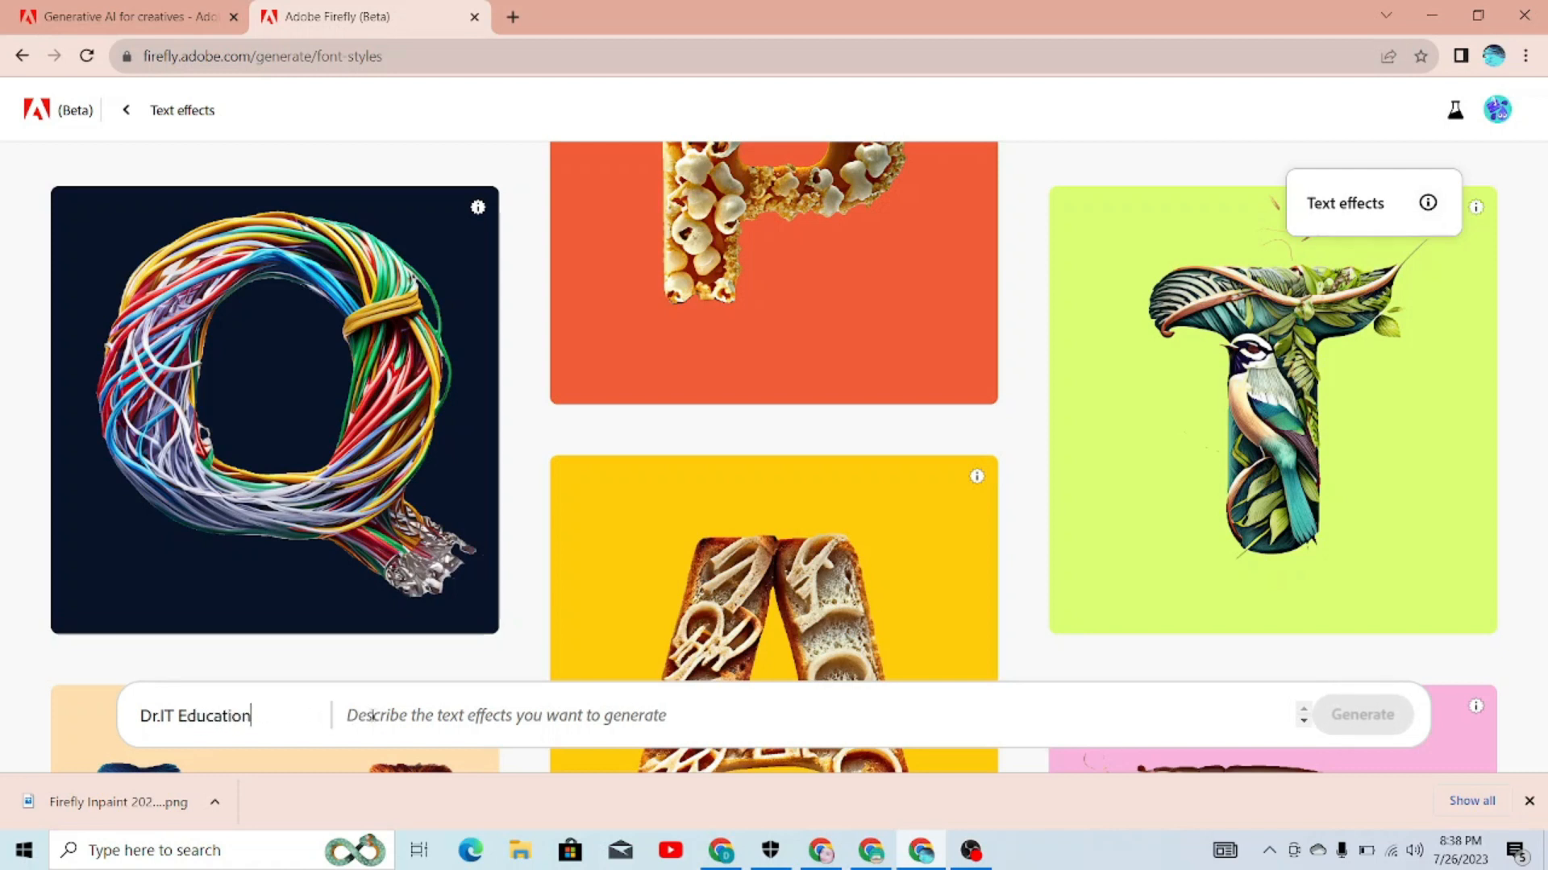
mouse_move(1292, 308)
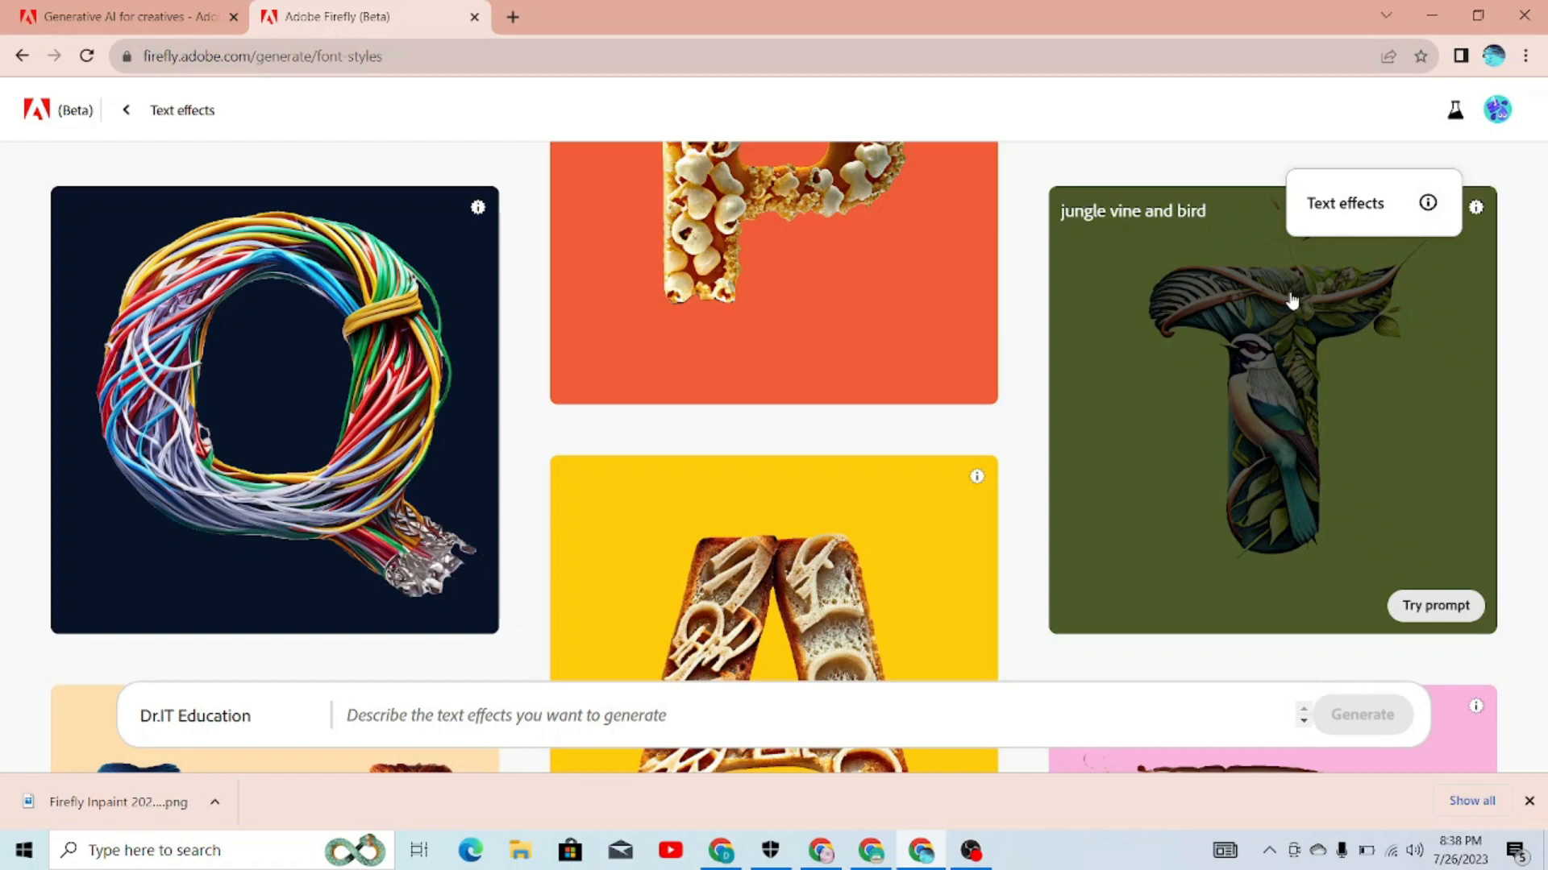
left_click(559, 707)
type("jungle vine and bird")
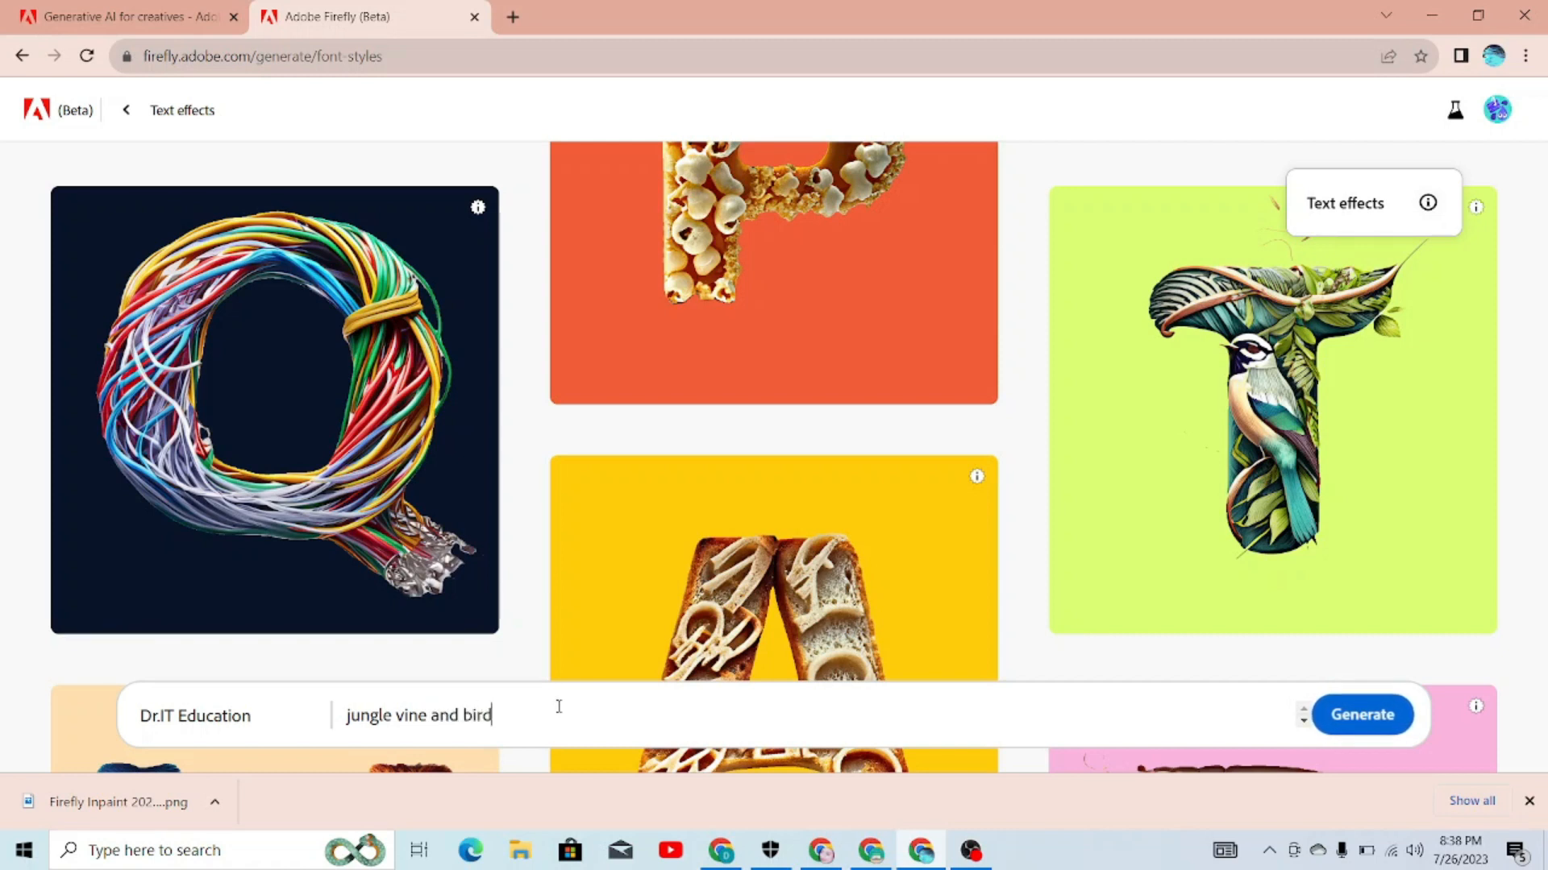
left_click(1359, 720)
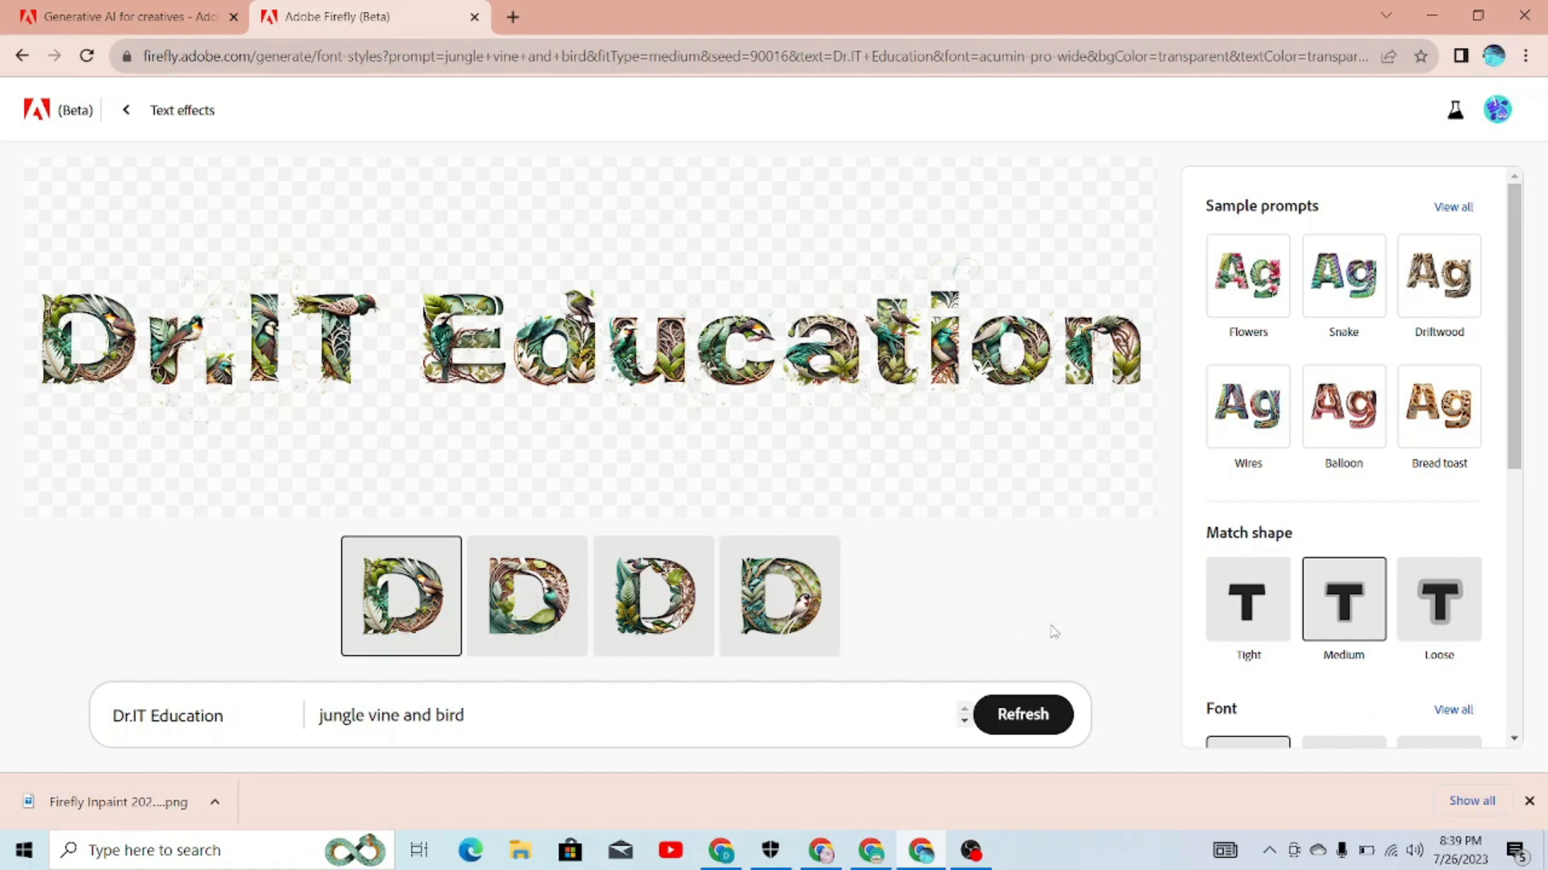
left_click(781, 614)
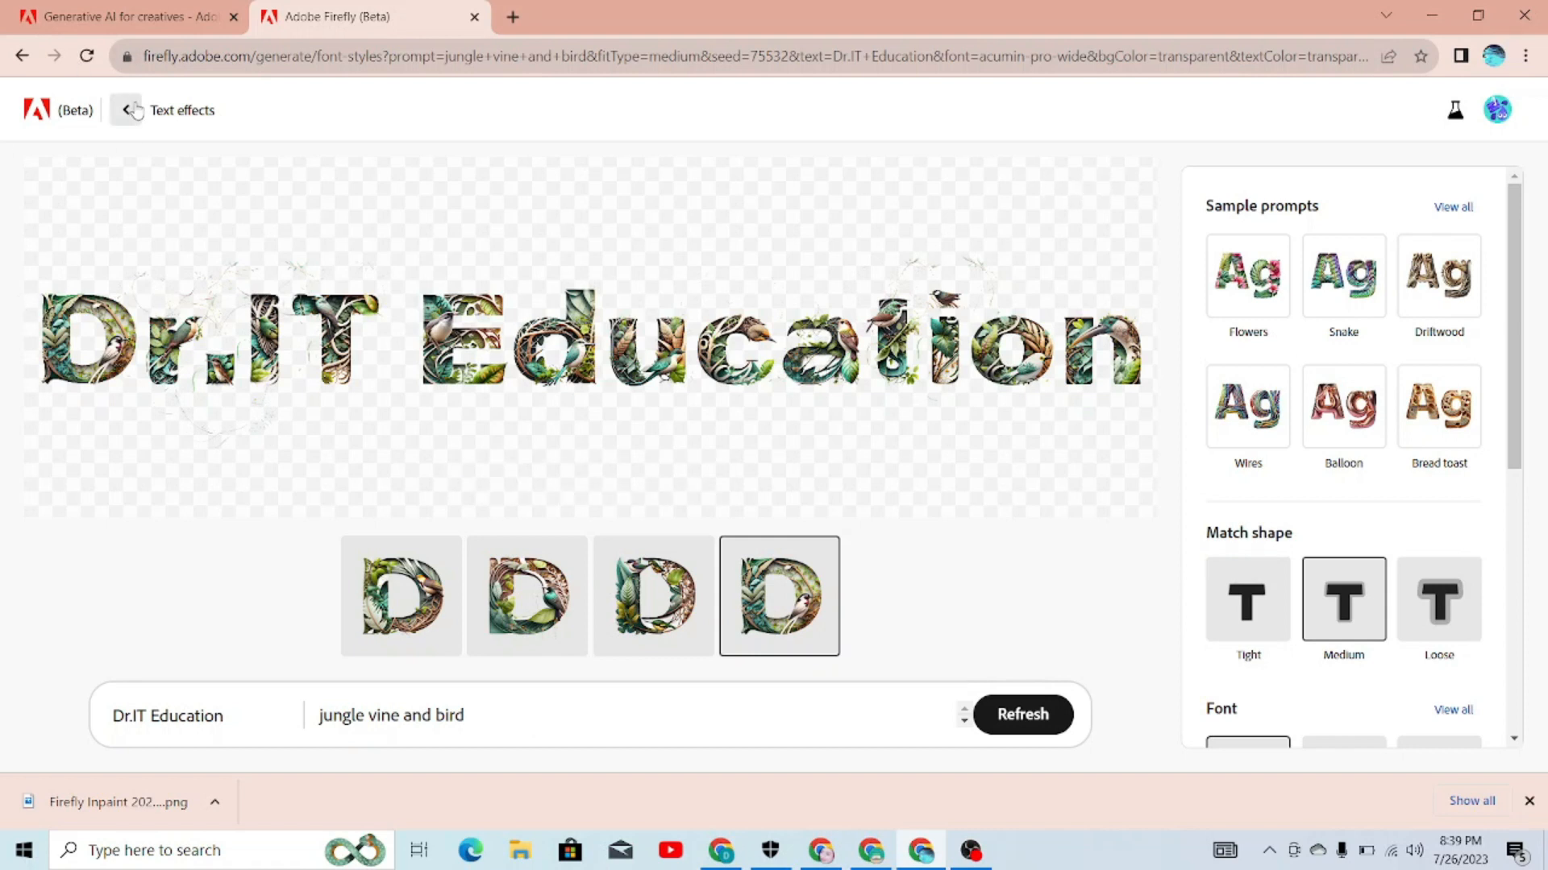
Return to the Text effects samples and generate an effect for "Dr.IT" from the prompt "red fur".
left_click(127, 111)
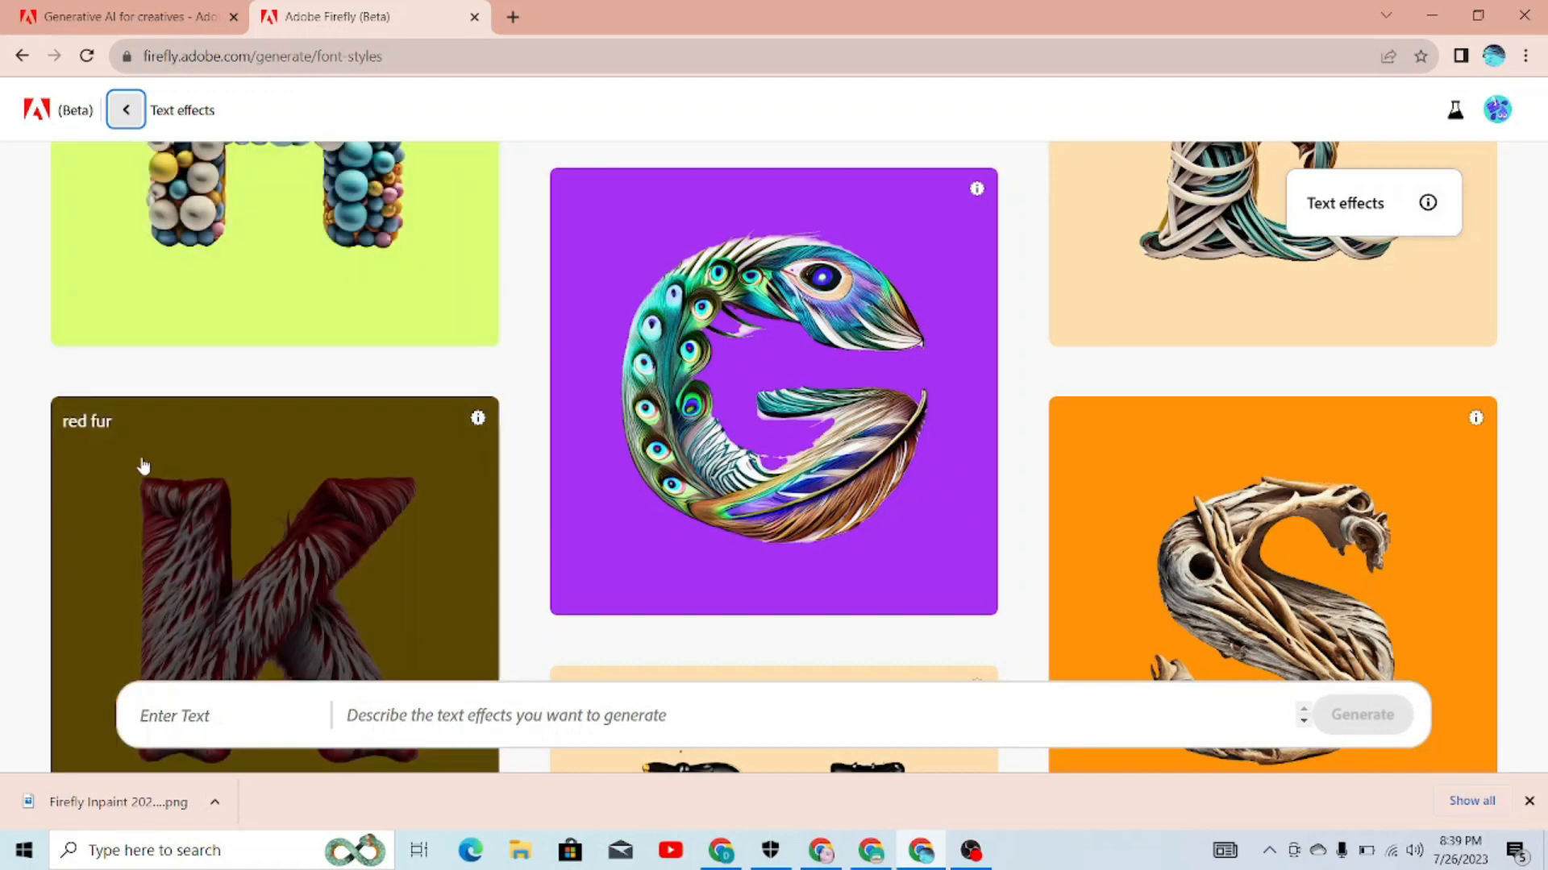
left_click(257, 724)
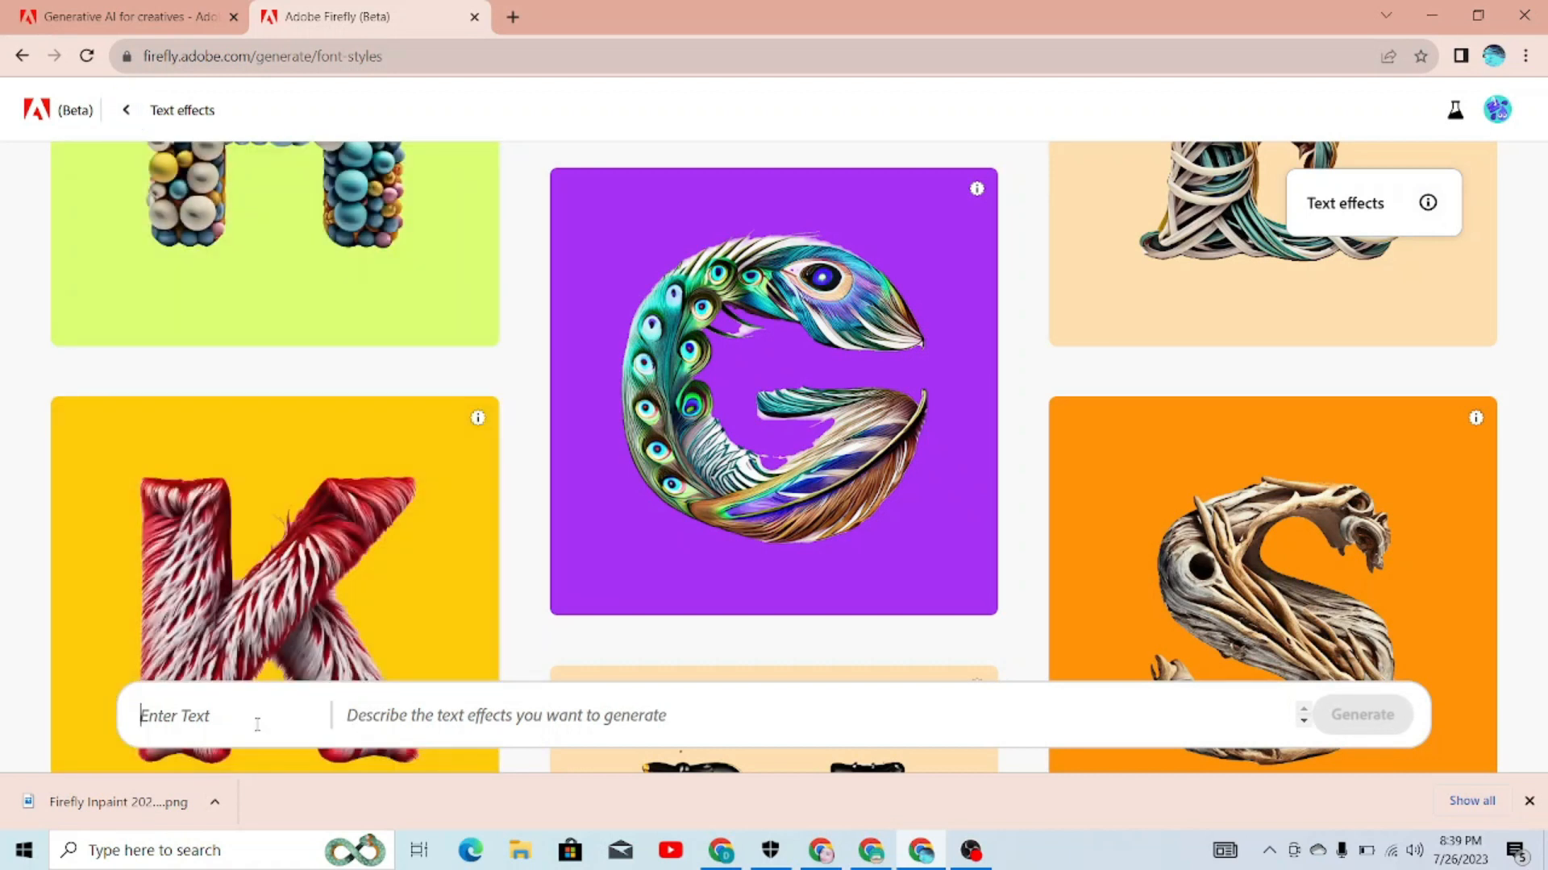
type("Dr.IT")
left_click(517, 727)
type("red fur")
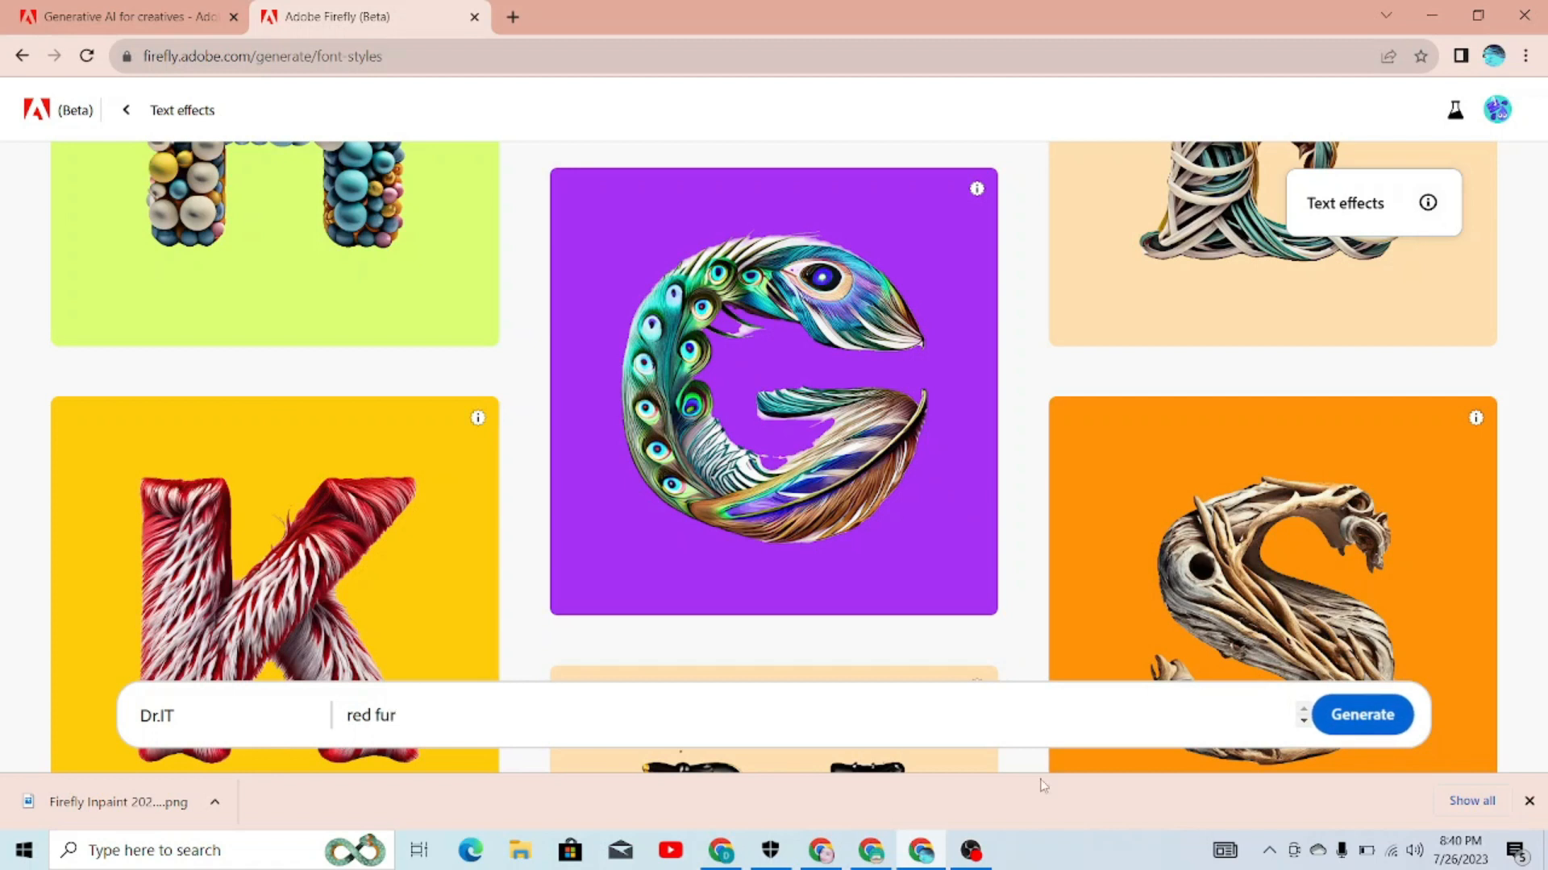
left_click(1350, 718)
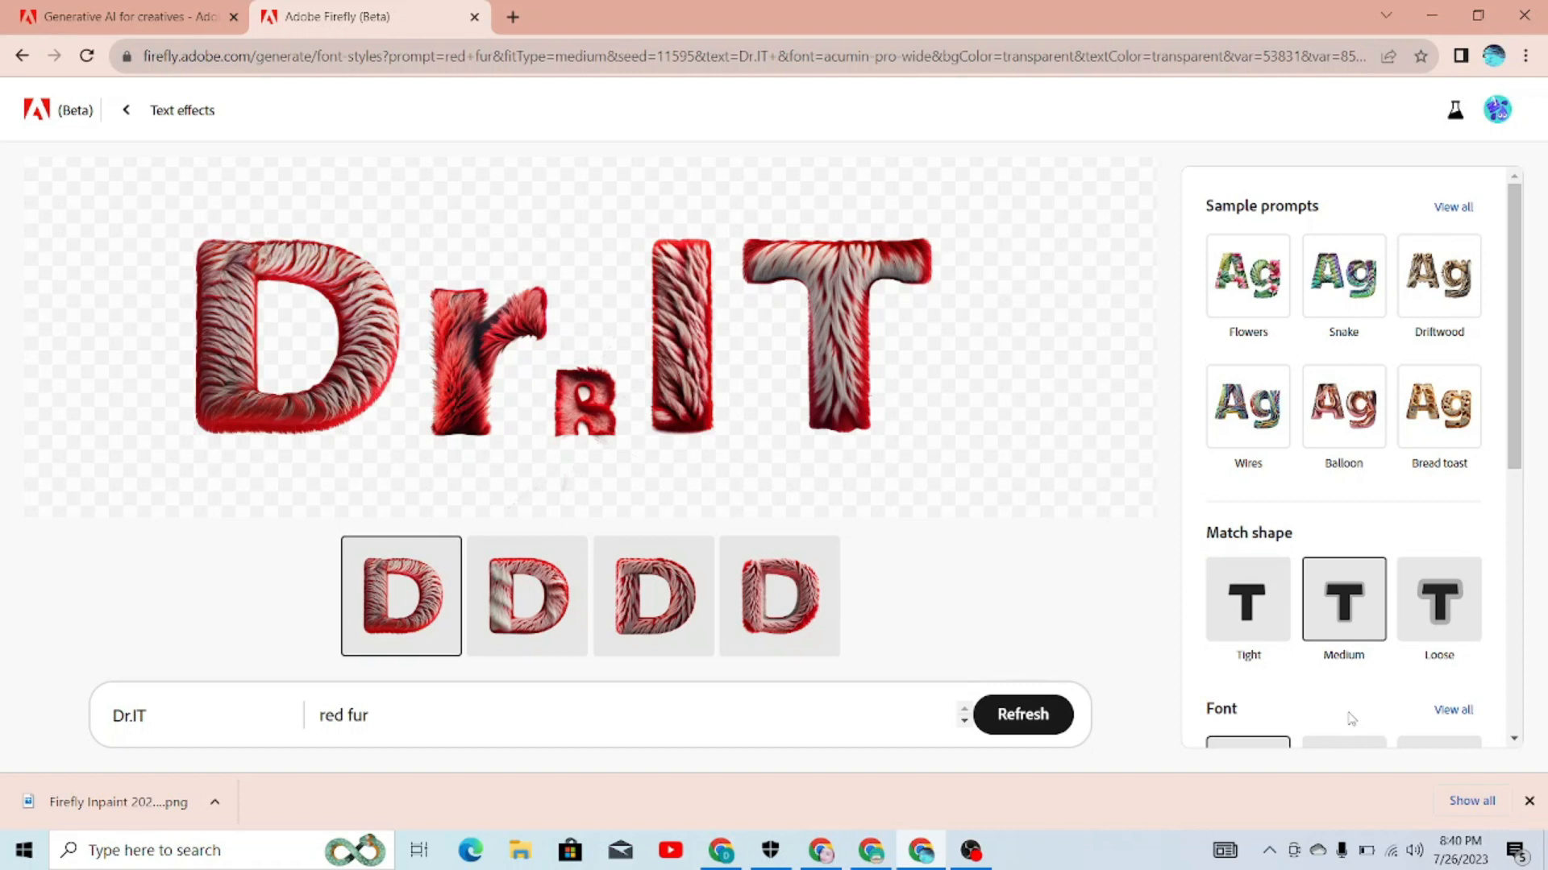
mouse_move(373, 165)
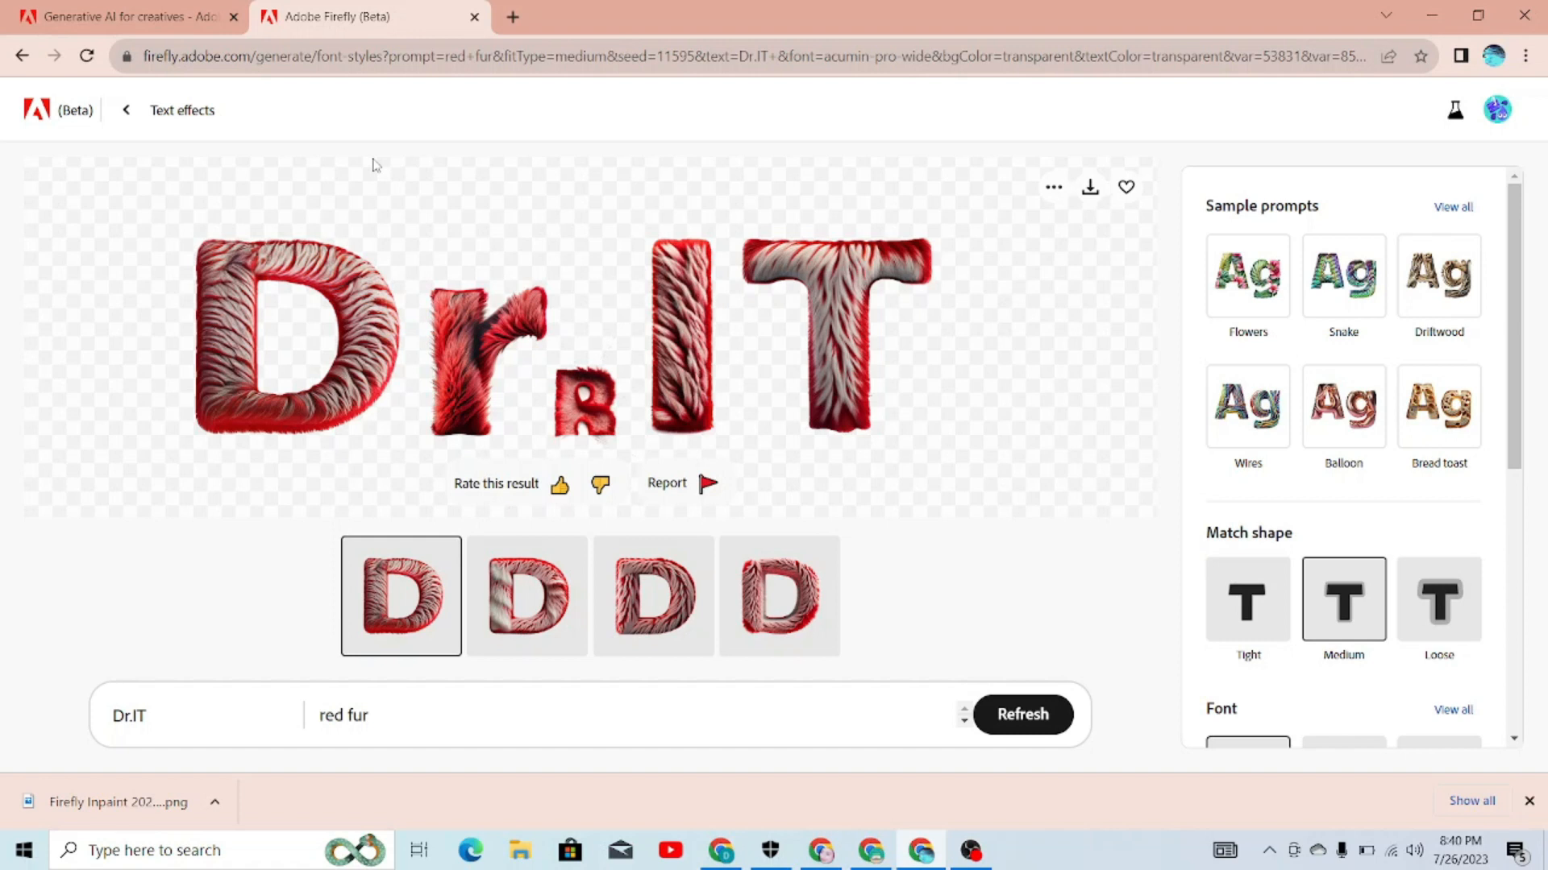
Leave Text effects for the Firefly home page and browse down through the available generative tools.
left_click(127, 113)
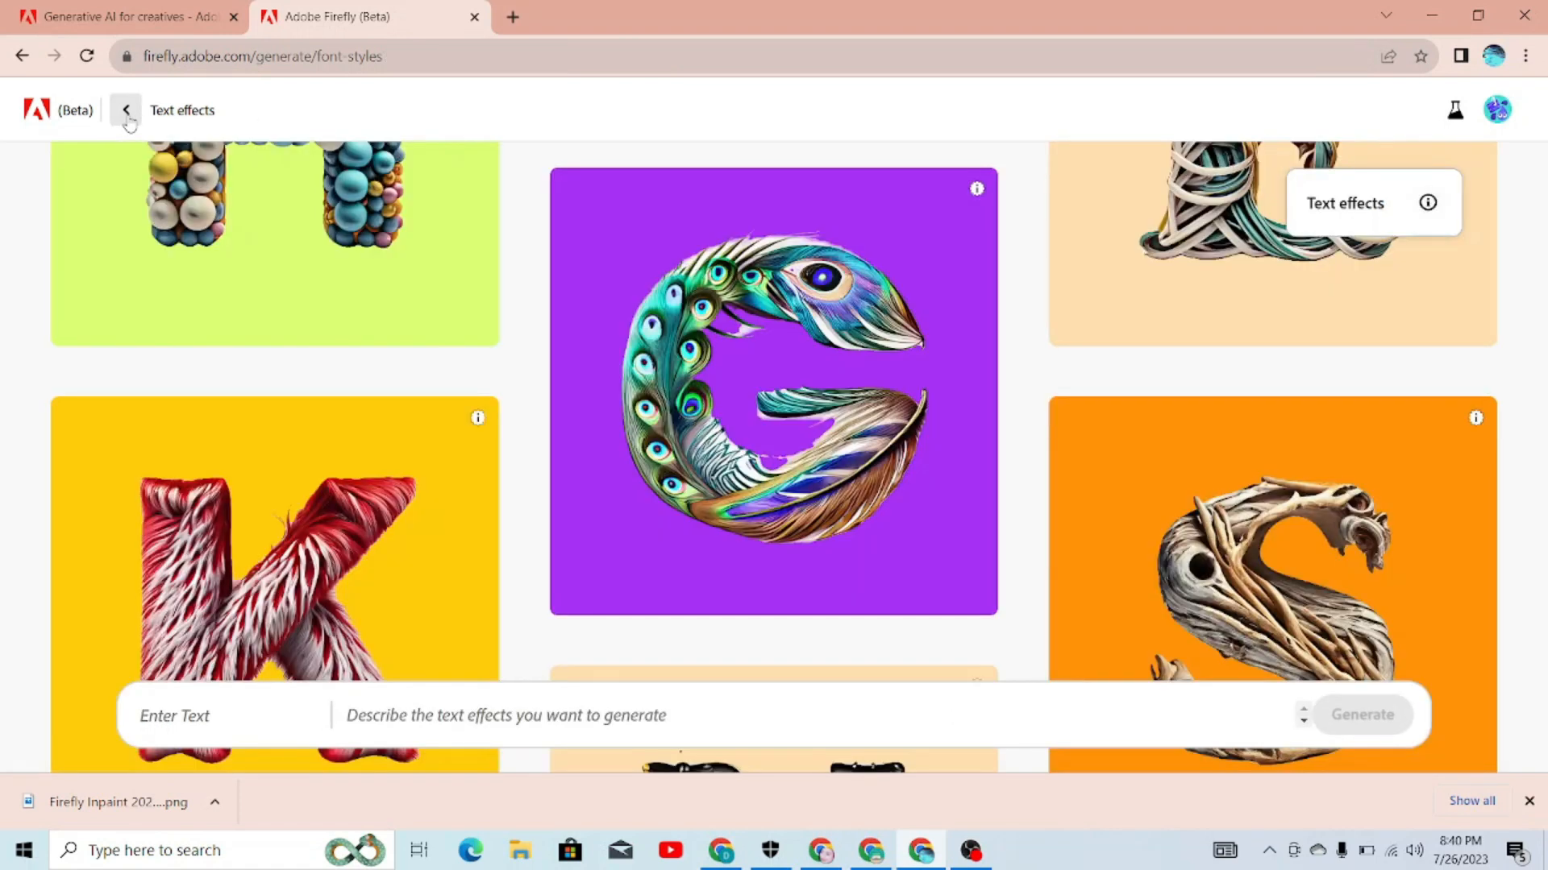
left_click(127, 111)
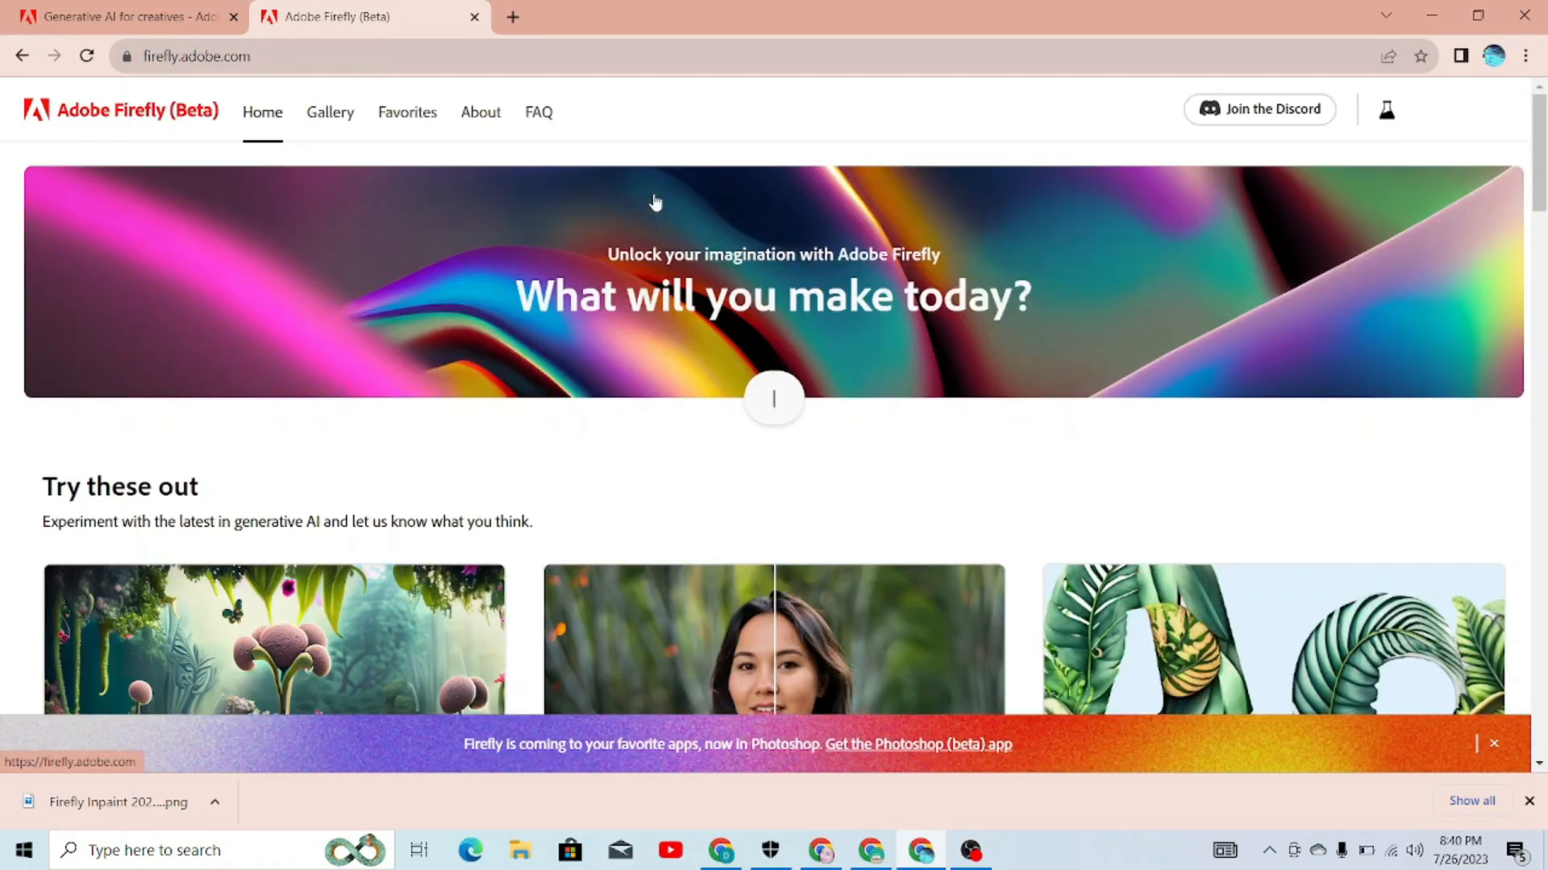
scroll(1543, 314, "down", 9)
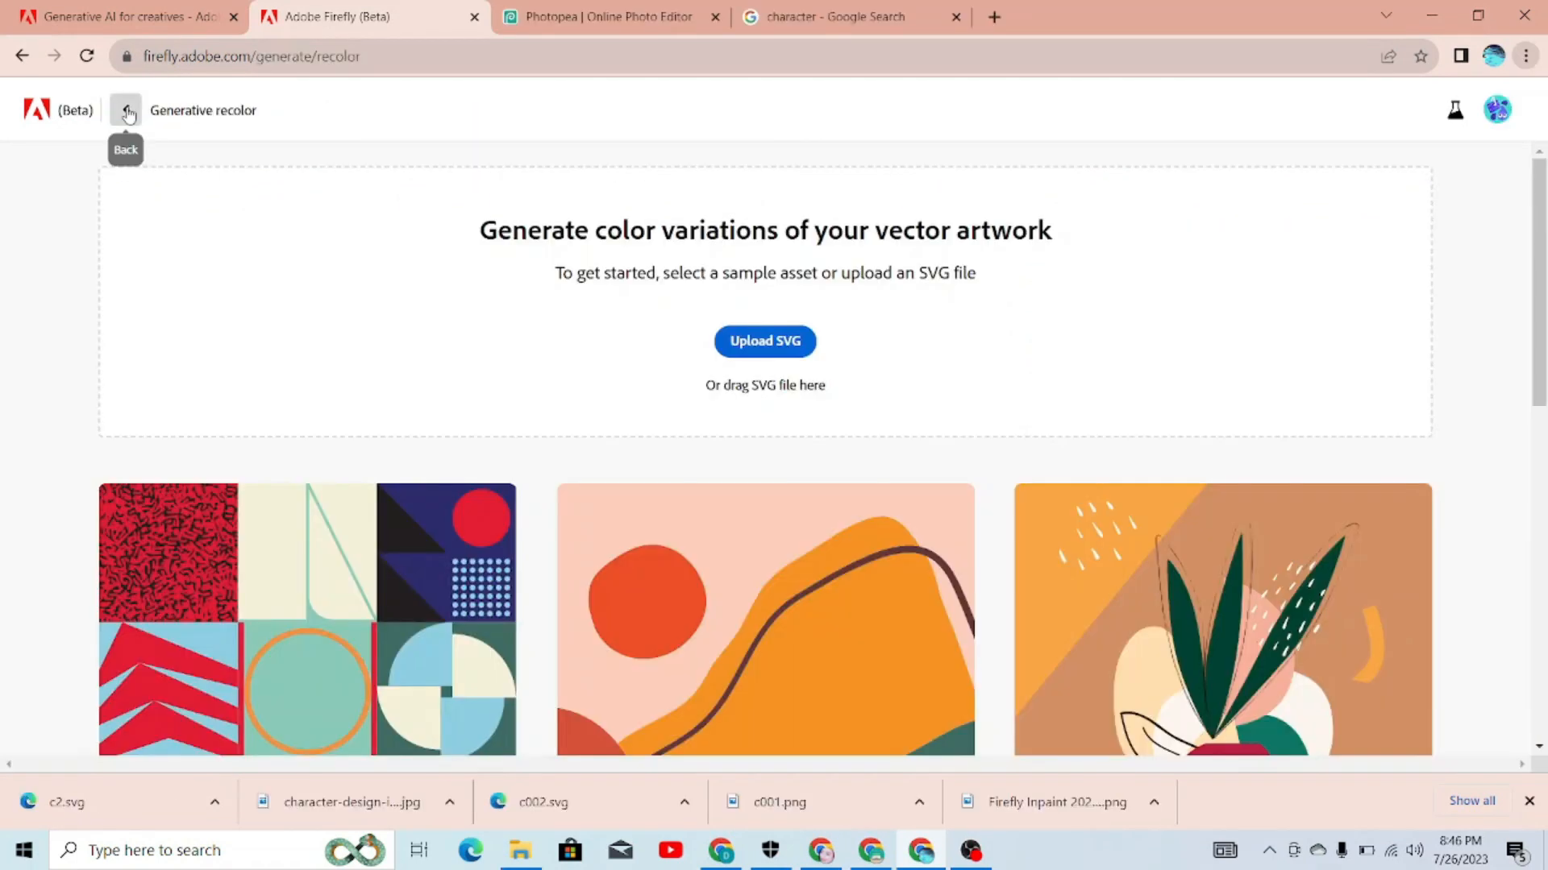
Leave Generative recolor for the Firefly home page and bring the "Try these out" tools into view.
left_click(127, 111)
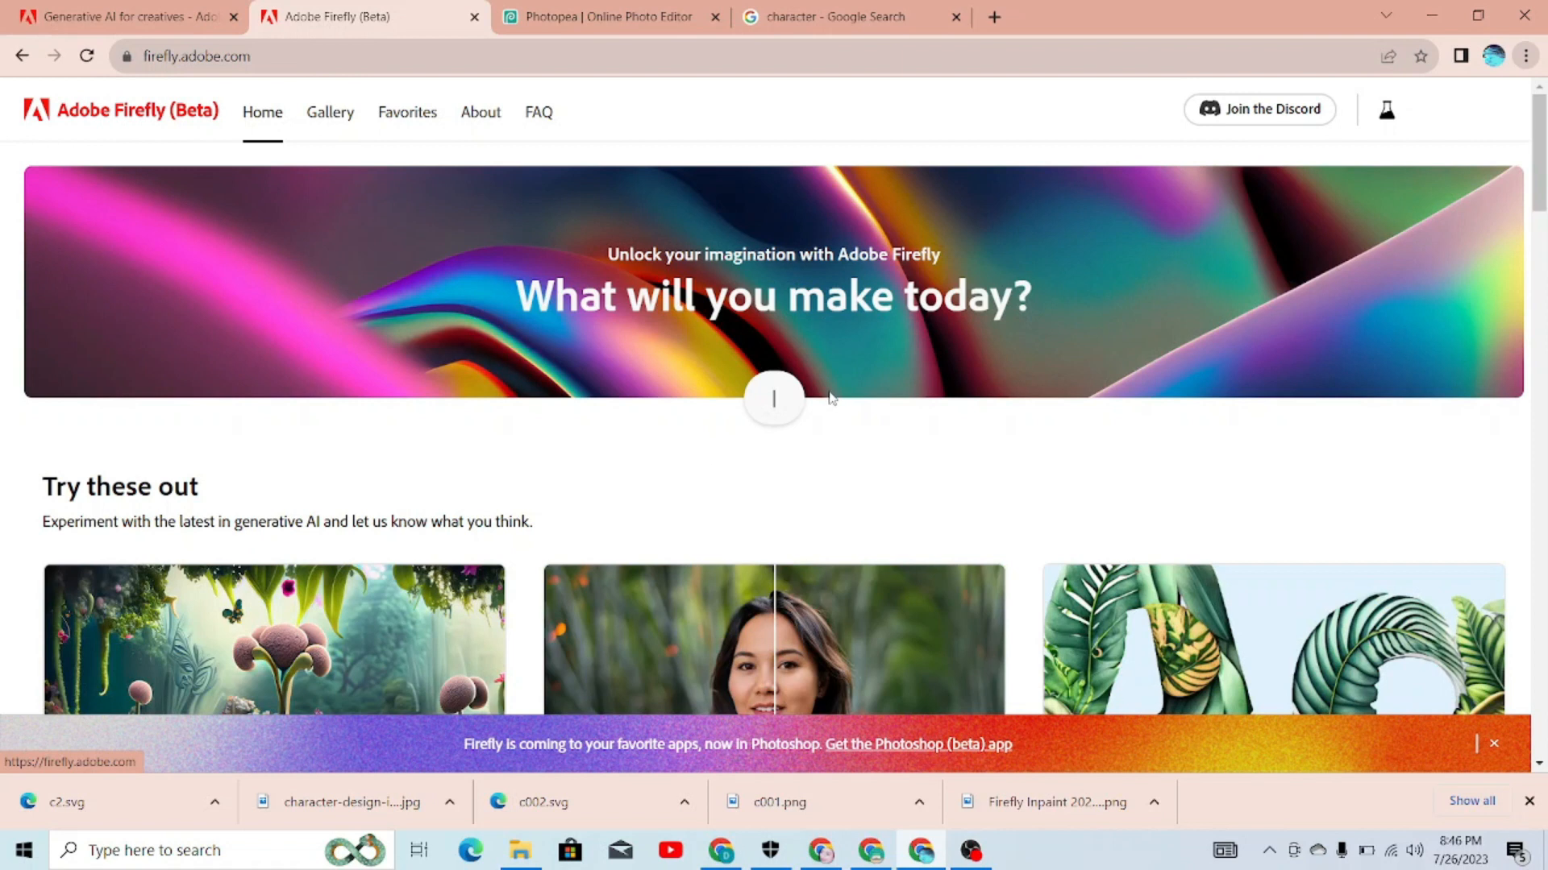
left_click_drag(1538, 187, 1532, 235)
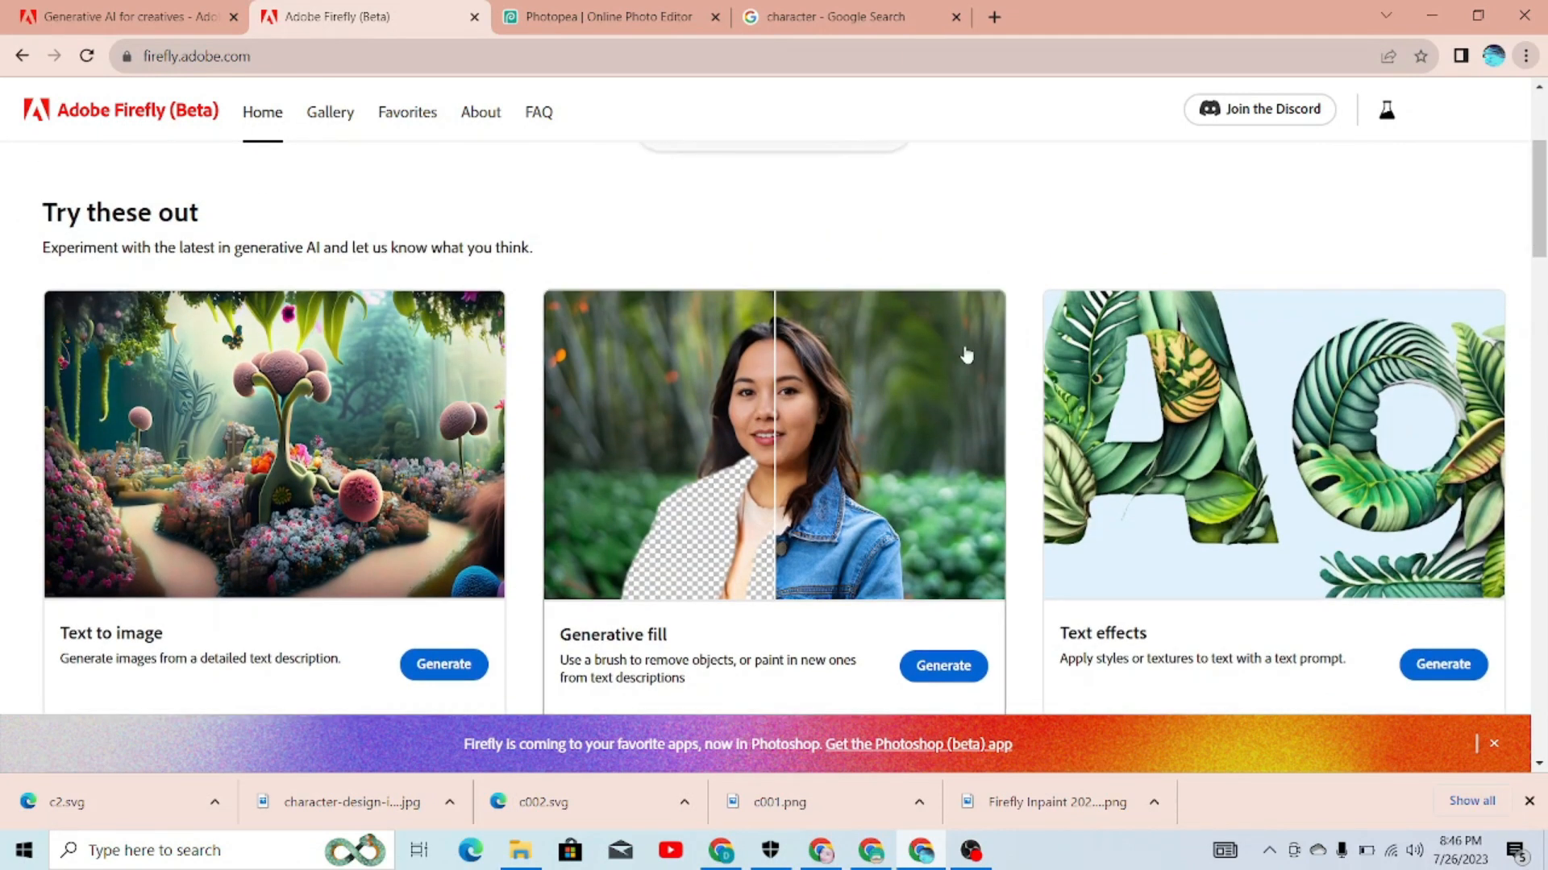